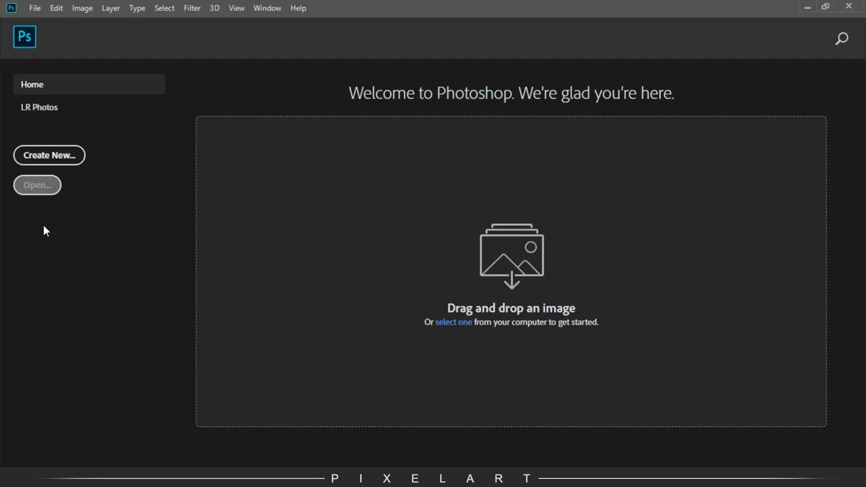
# - Create a new white document 1300 pixels wide
pyautogui.click(57, 155)
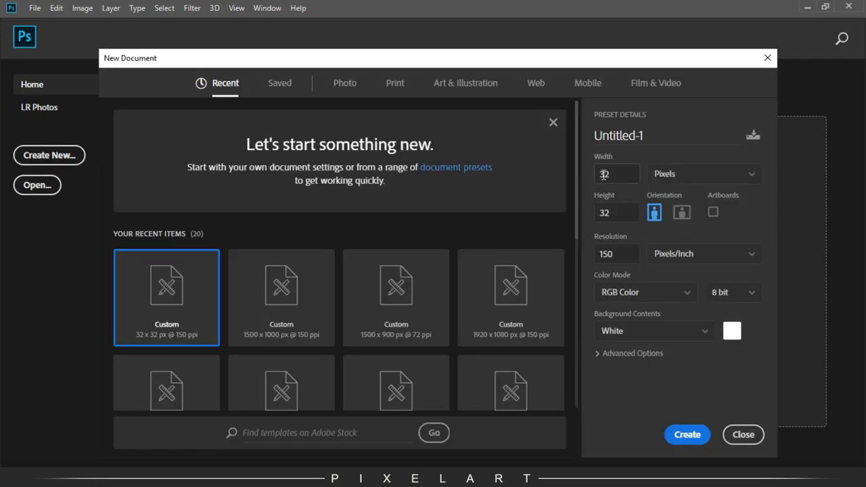
pyautogui.click(603, 174)
pyautogui.write('30')
pyautogui.press('BackSpace')
pyautogui.press('BackSpace')
pyautogui.press('BackSpace')
pyautogui.press('BackSpace')
pyautogui.press('BackSpace')
pyautogui.write('1300')
pyautogui.doubleClick(604, 212)
pyautogui.write('1000')
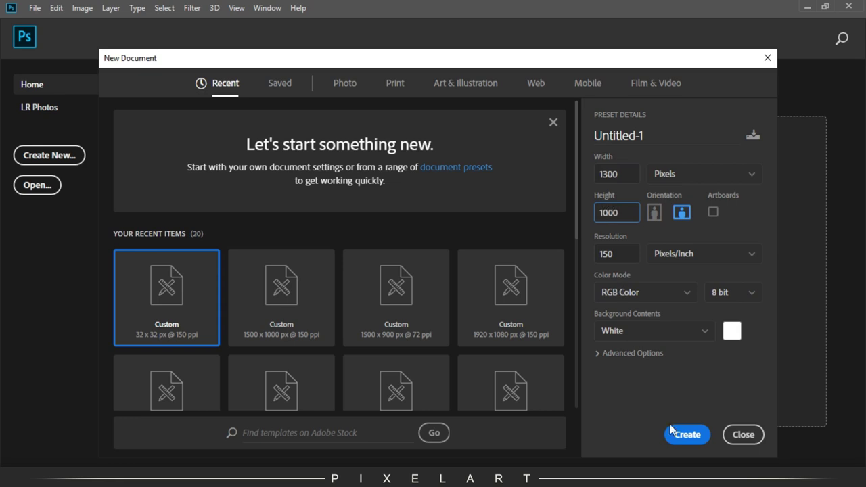
pyautogui.click(673, 433)
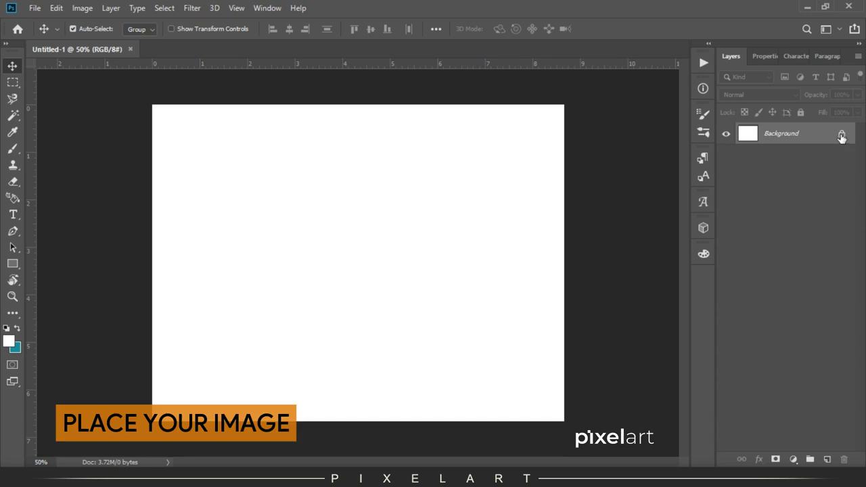
# - Unlock the background layer and drop Ice-Cream-Cone-Mockup.png onto the canvas
pyautogui.click(841, 134)
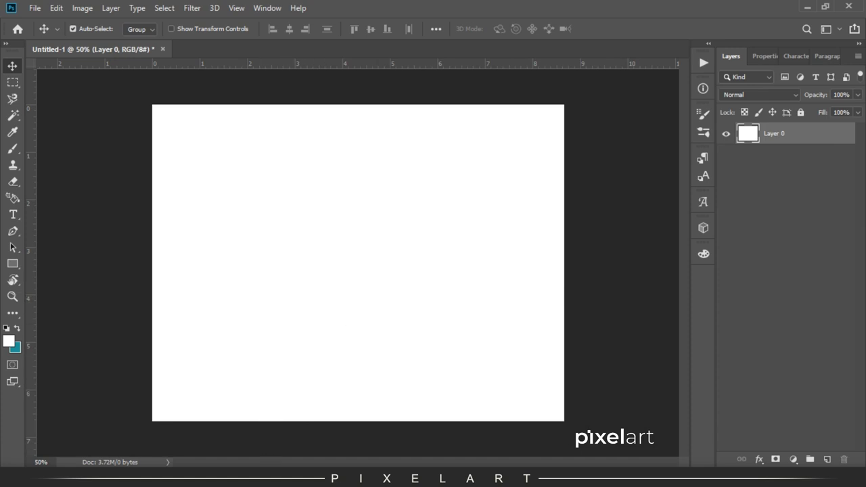
pyautogui.click(267, 433)
pyautogui.click(220, 157)
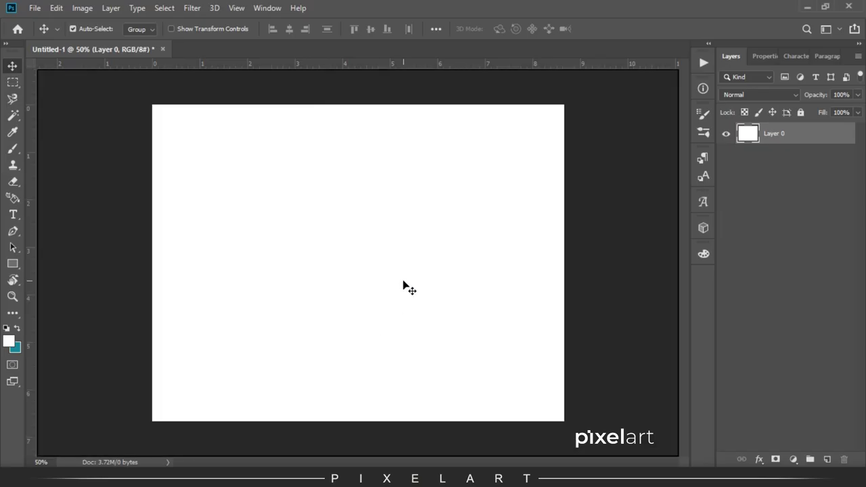
pyautogui.moveTo(219, 156); pyautogui.dragTo(404, 281)
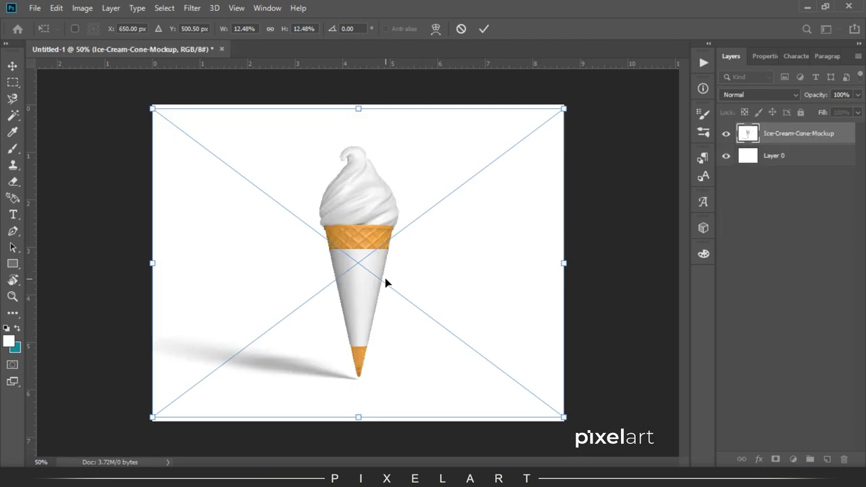
# - Scale the cone image up slightly, commit it, add empty Layer 1, and zoom to 100%
pyautogui.moveTo(563, 107); pyautogui.dragTo(574, 102)
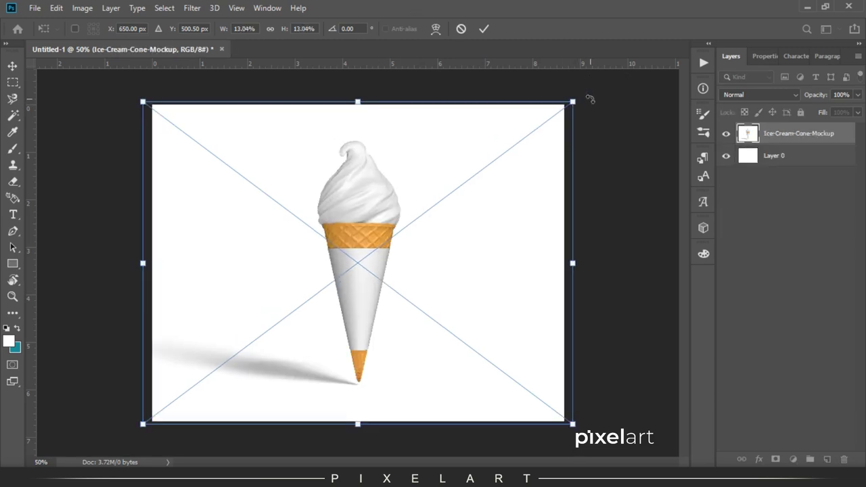
pyautogui.press('Return')
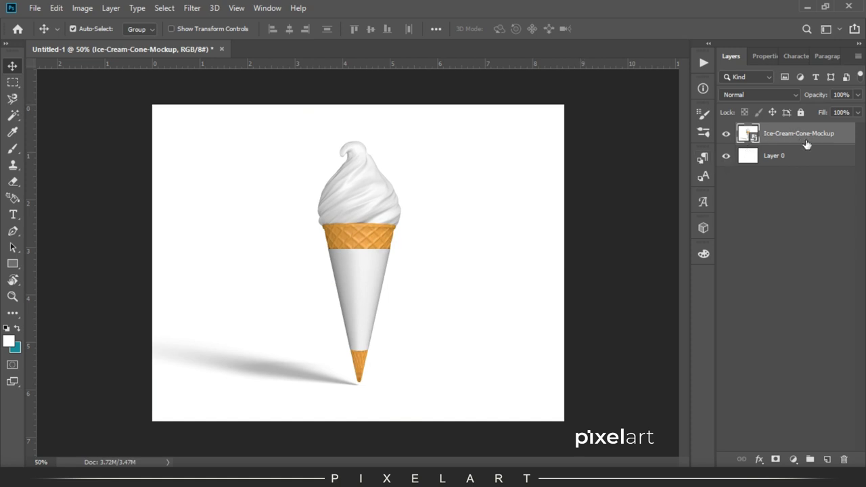
pyautogui.hotkey('ctrl', 'shift', 'alt', 'n')
pyautogui.hotkey('ctrl', '+')
pyautogui.hotkey('ctrl', '+')
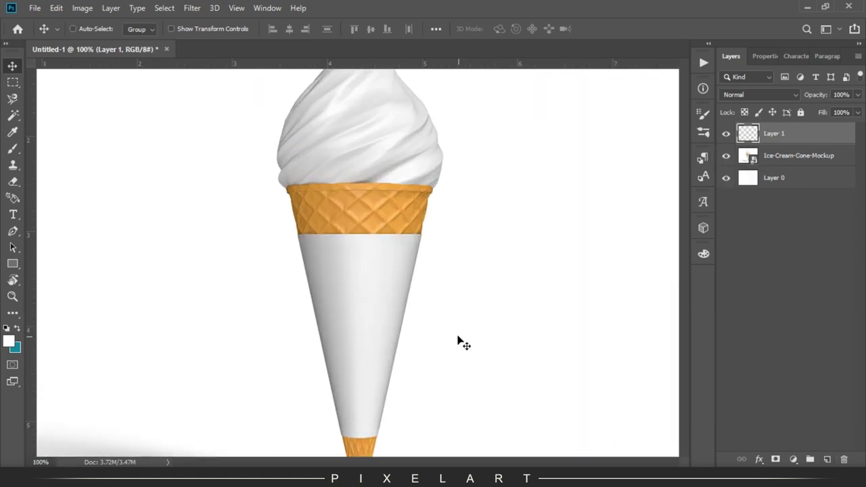
# - Place Pen anchors along the cone rim from the swirl's left base past its right side
pyautogui.moveTo(383, 237)
pyautogui.mouseDown()
pyautogui.moveTo(330, 236)
pyautogui.moveTo(329, 250)
pyautogui.mouseUp()
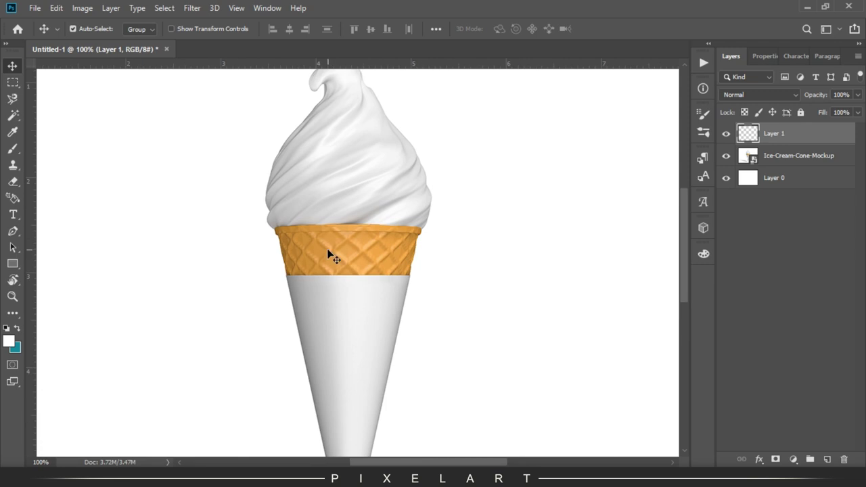
pyautogui.press('p')
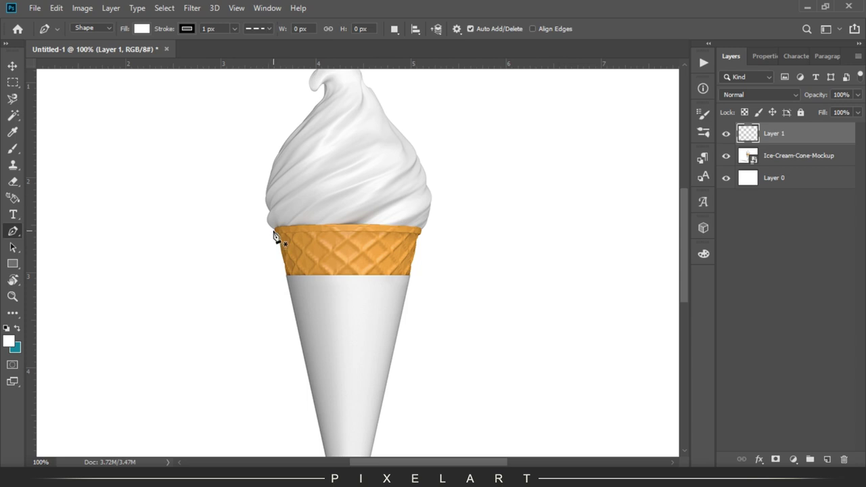
pyautogui.click(273, 232)
pyautogui.click(276, 227)
pyautogui.click(288, 226)
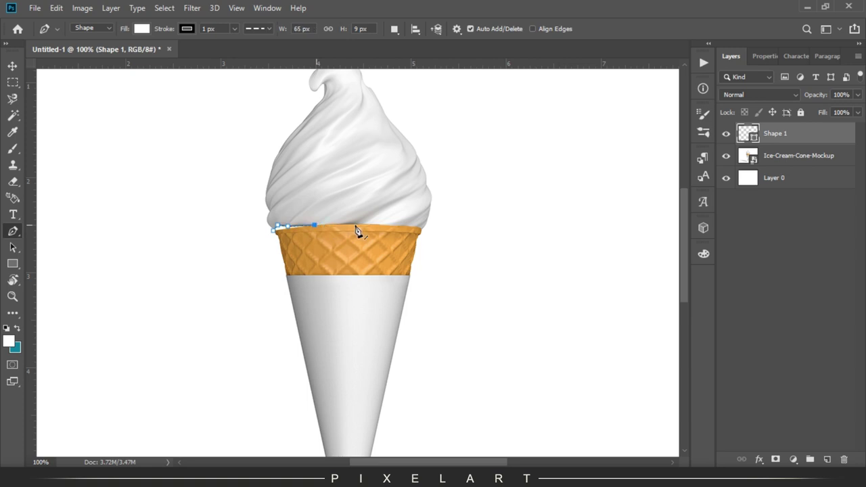
pyautogui.click(422, 230)
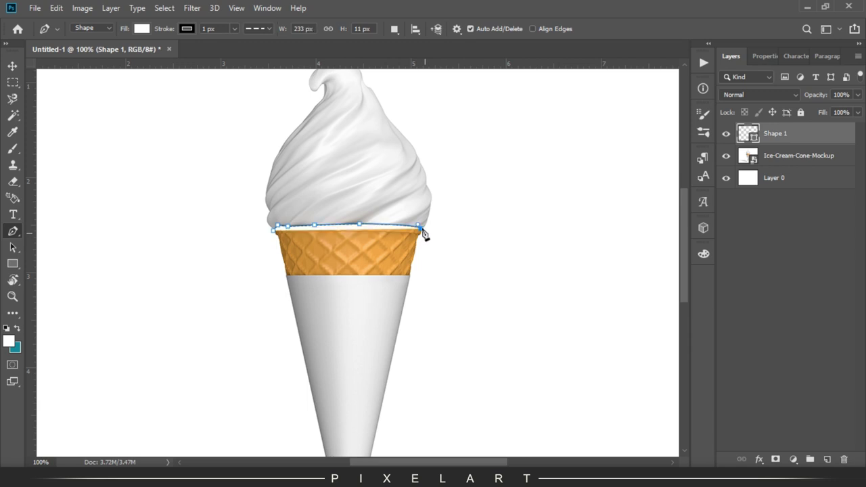
pyautogui.click(467, 246)
# - Carry the outline over the swirl's top and down its left, close it, and load a selection
pyautogui.scroll(3, 467, 237)
pyautogui.scroll(1, 464, 237)
pyautogui.click(454, 202)
pyautogui.click(403, 149)
pyautogui.click(329, 132)
pyautogui.click(255, 166)
pyautogui.moveTo(227, 237); pyautogui.dragTo(224, 264)
pyautogui.moveTo(235, 334); pyautogui.dragTo(240, 343)
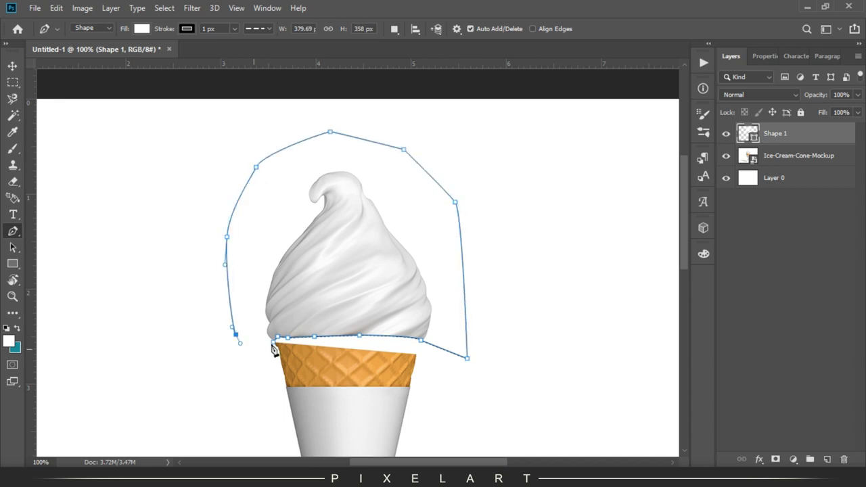
pyautogui.click(273, 346)
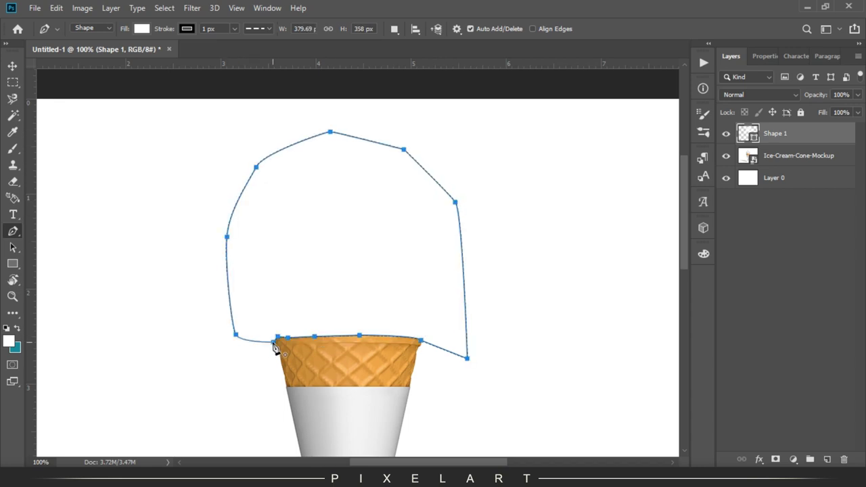
pyautogui.hotkey('ctrl', 'Return')
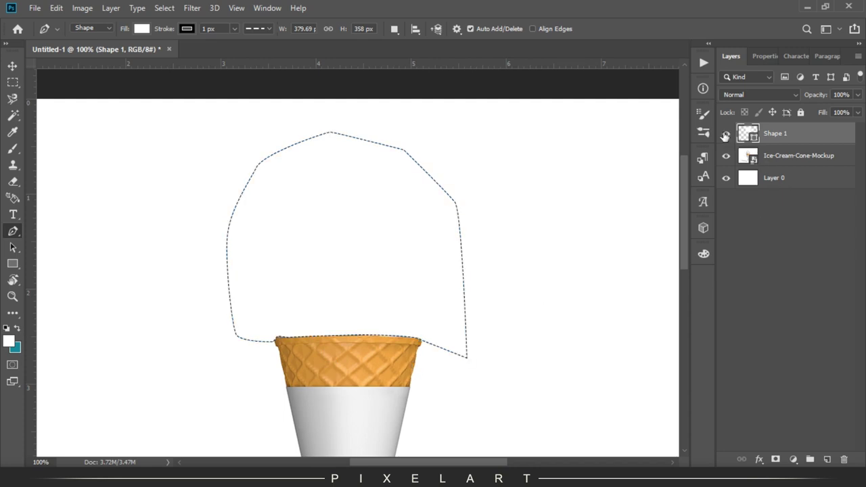
# - Hide Shape 1 and fill the selection with pink ff5db5 on a new layer
pyautogui.click(725, 133)
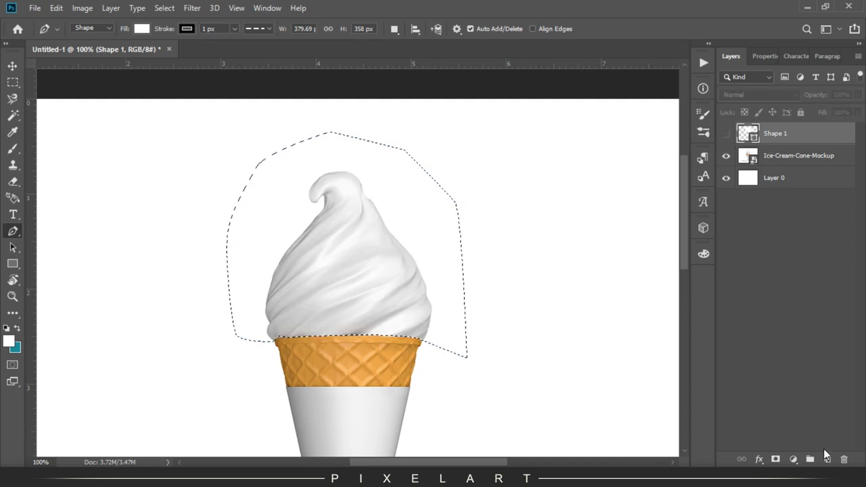
pyautogui.click(827, 460)
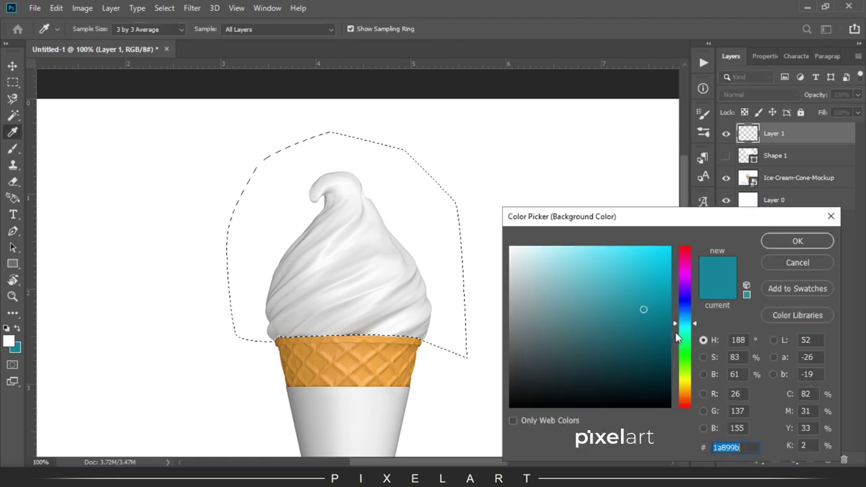
pyautogui.moveTo(676, 330); pyautogui.dragTo(685, 261)
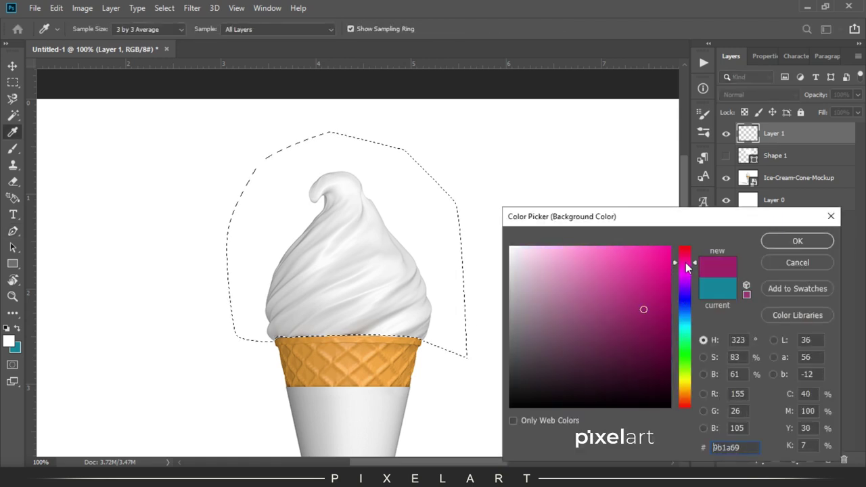
pyautogui.moveTo(658, 249)
pyautogui.mouseDown()
pyautogui.moveTo(657, 232)
pyautogui.moveTo(673, 220)
pyautogui.moveTo(612, 229)
pyautogui.mouseUp()
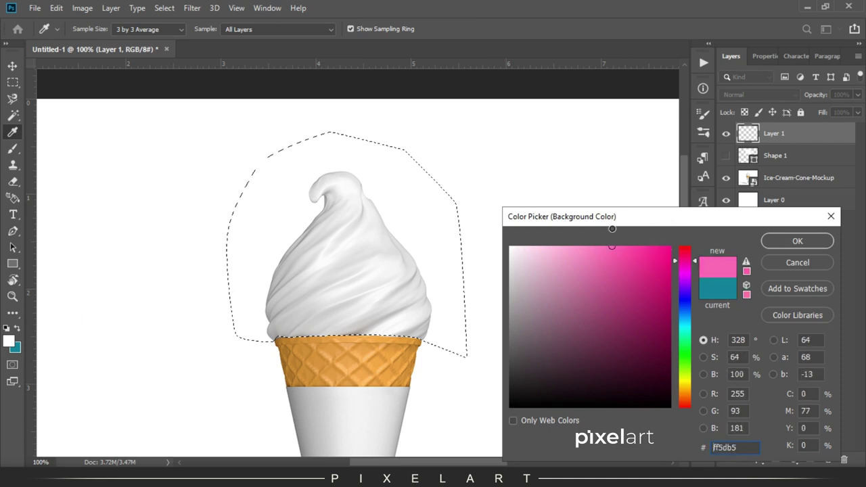
pyautogui.click(796, 240)
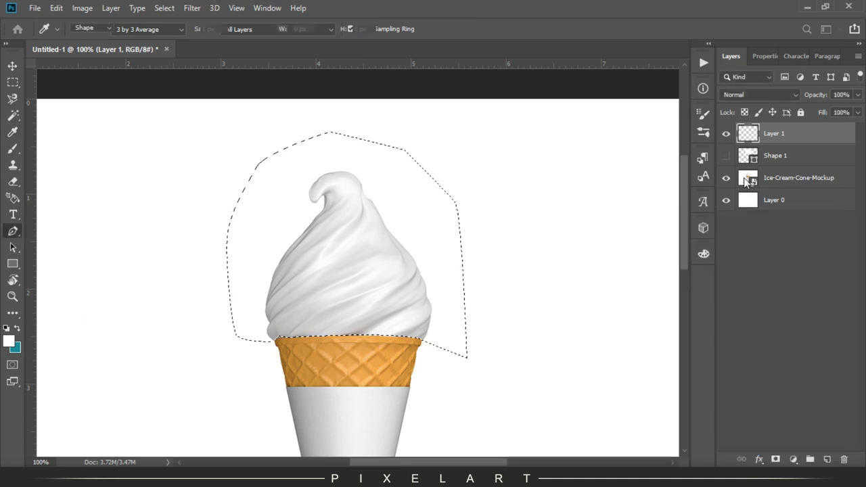
pyautogui.press('p')
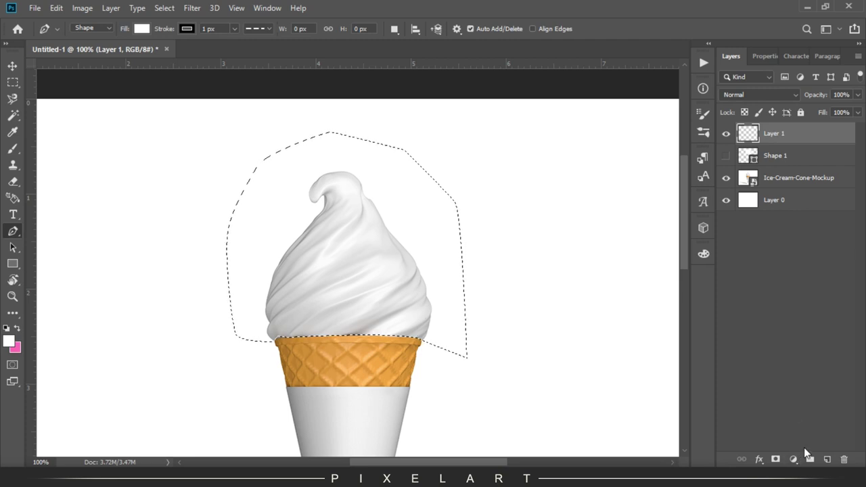
pyautogui.hotkey('ctrl', 'BackSpace')
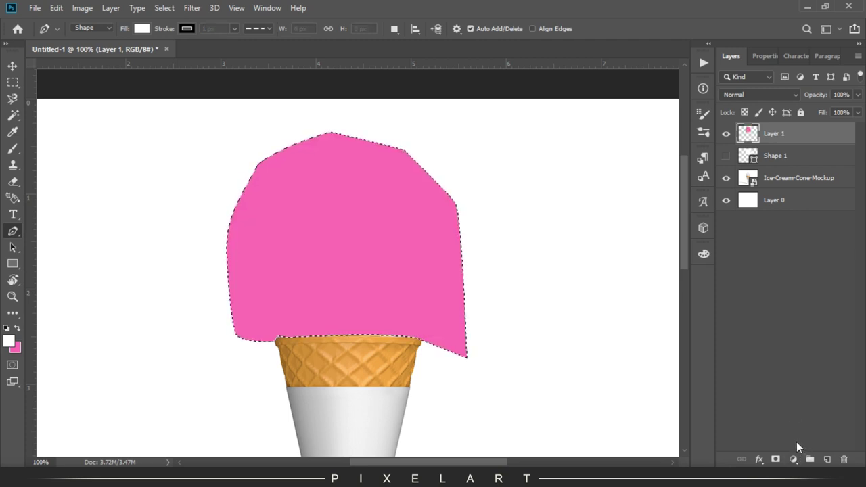
pyautogui.hotkey('ctrl', 'd')
# - Convert the pink layer to a smart object and hide it
pyautogui.press('v')
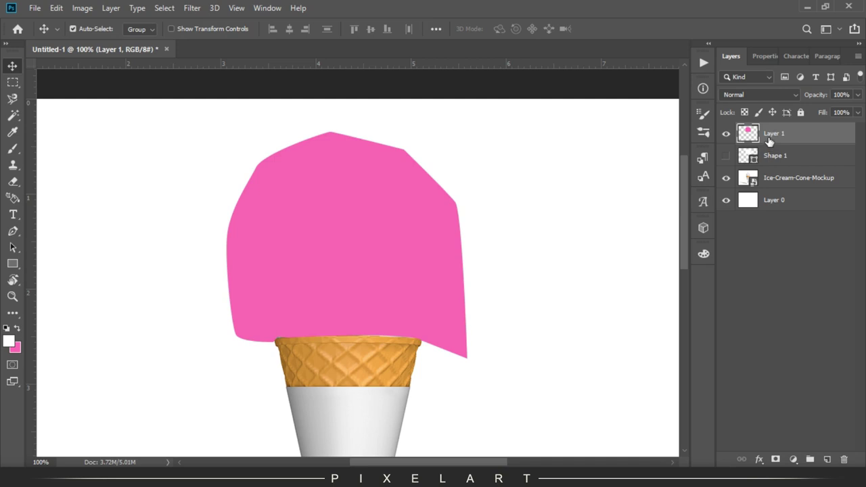
pyautogui.rightClick(803, 147)
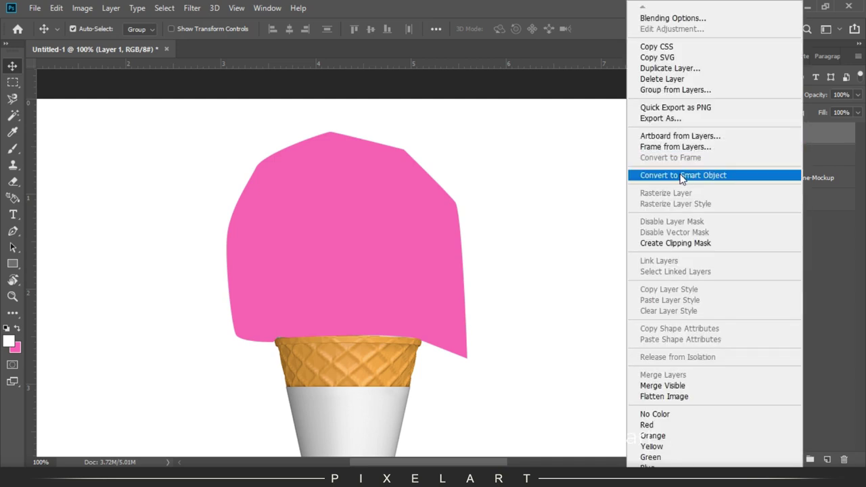
pyautogui.click(681, 177)
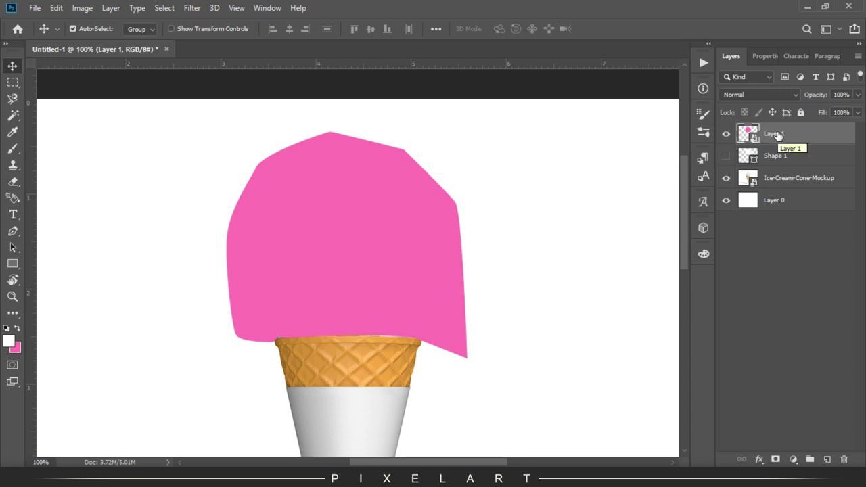
pyautogui.click(725, 134)
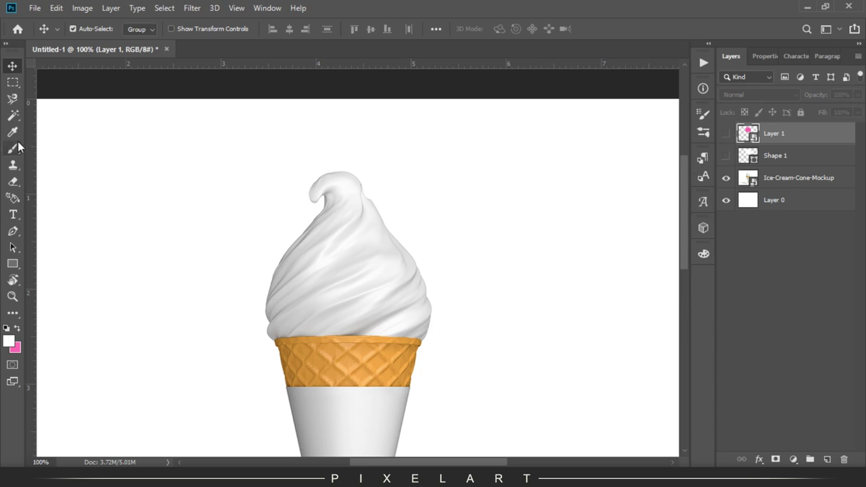
pyautogui.click(12, 115)
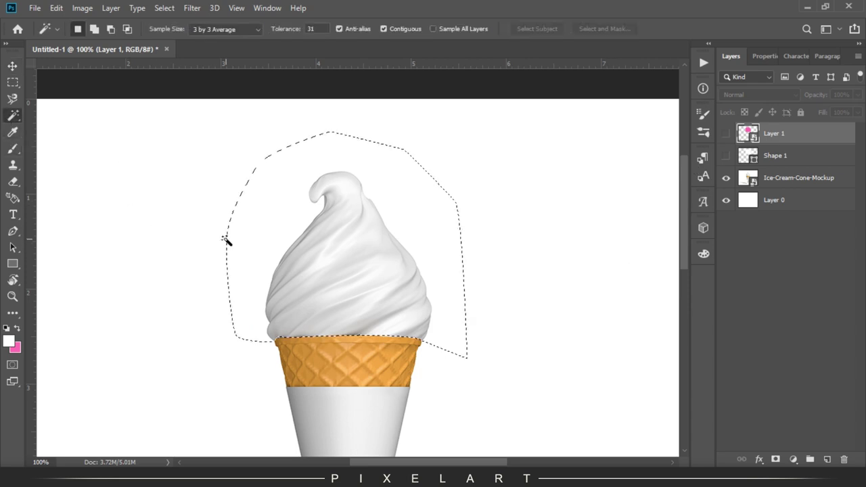
# - Select the ice cream on the mockup layer with Magic Wand at tolerance 11, inverted
pyautogui.click(771, 162)
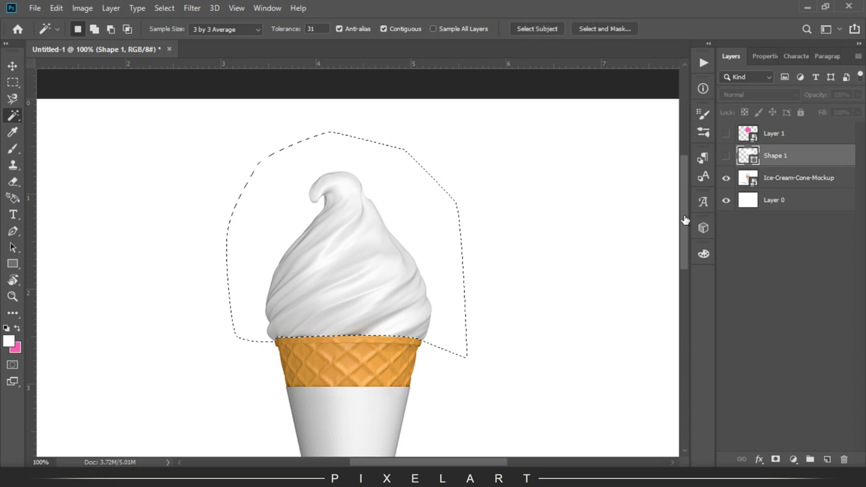
pyautogui.click(785, 178)
pyautogui.click(502, 283)
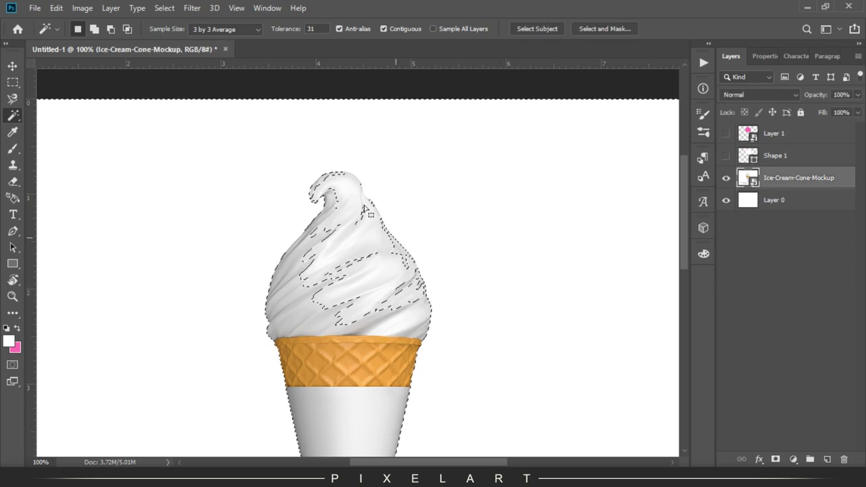
pyautogui.moveTo(292, 32); pyautogui.dragTo(278, 34)
pyautogui.click(430, 212)
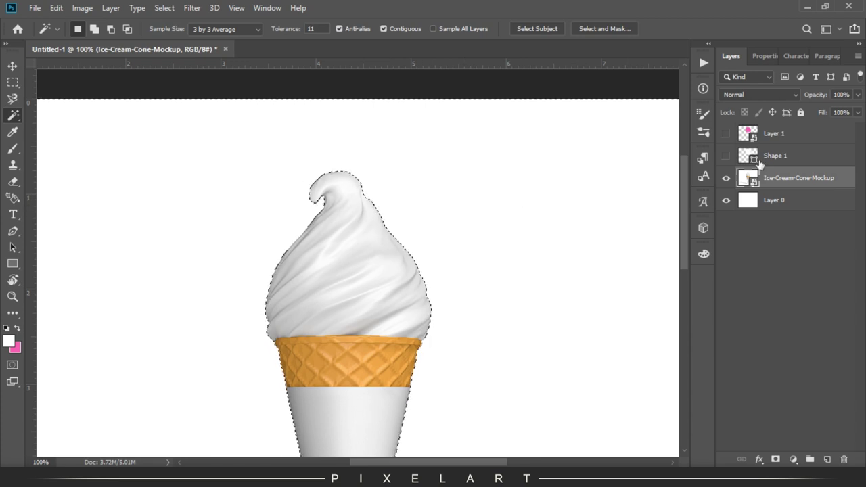
pyautogui.hotkey('ctrl', 'shift', 'i')
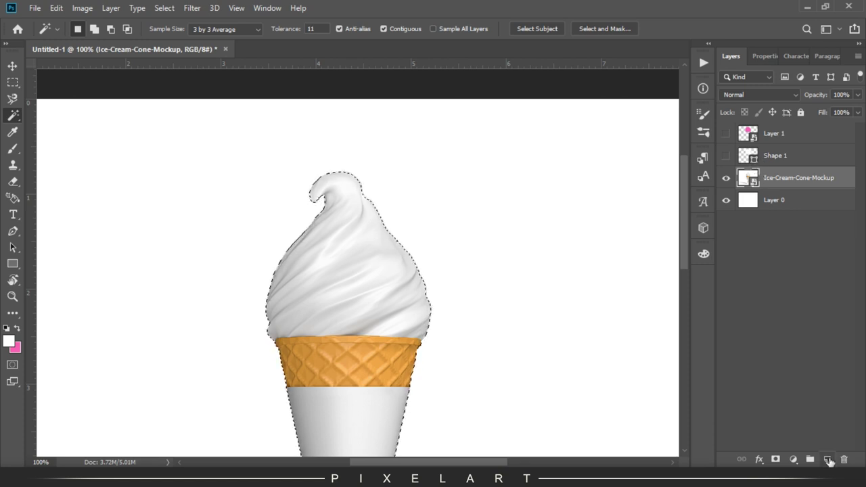
# - Copy Merged and Paste in Place the swirl onto a new Layer 2
pyautogui.click(56, 7)
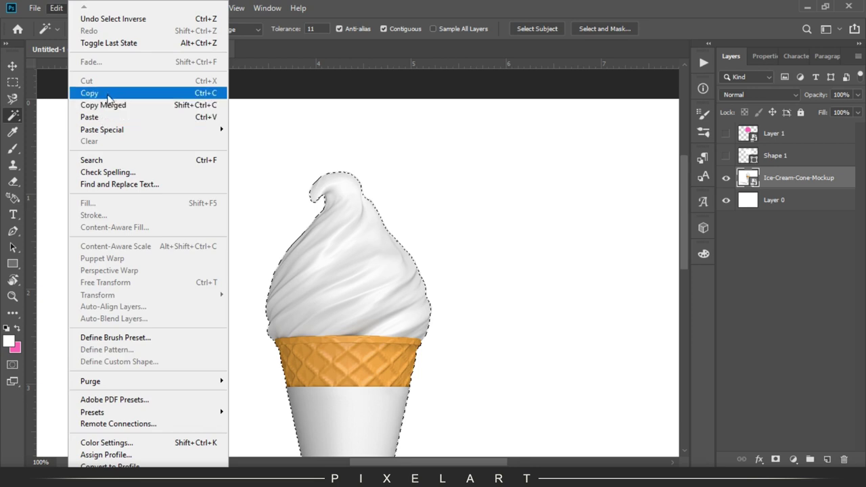
pyautogui.click(106, 107)
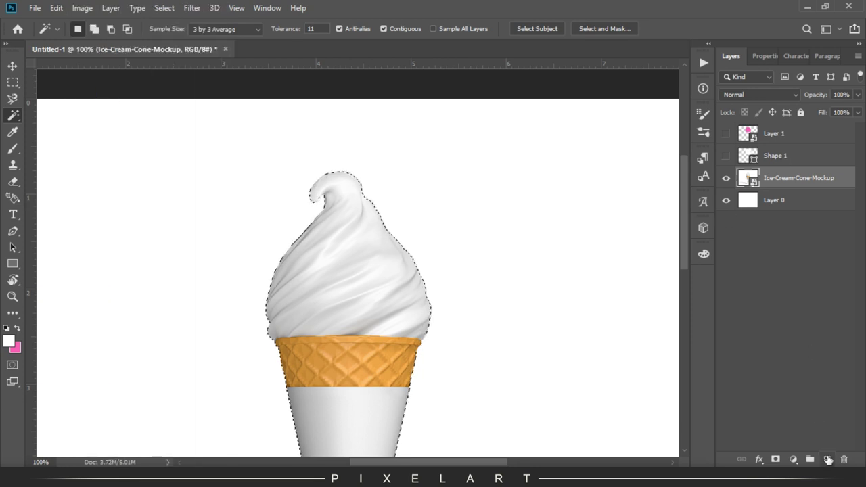
pyautogui.click(827, 459)
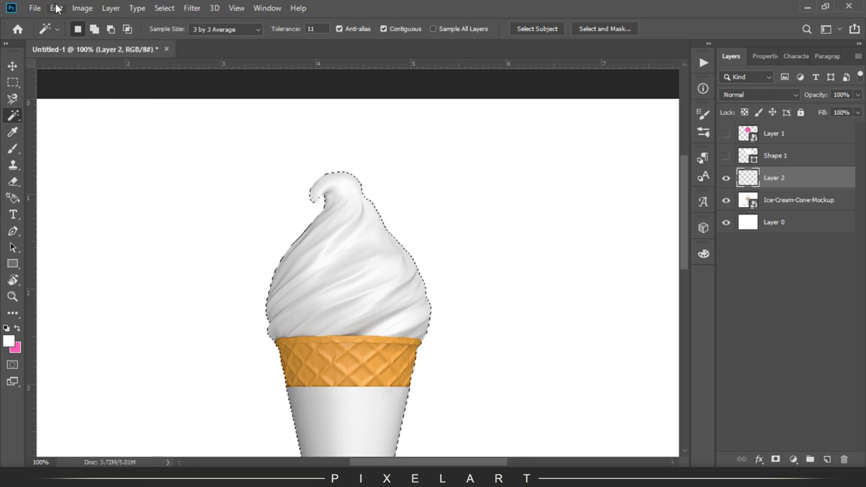
pyautogui.click(56, 8)
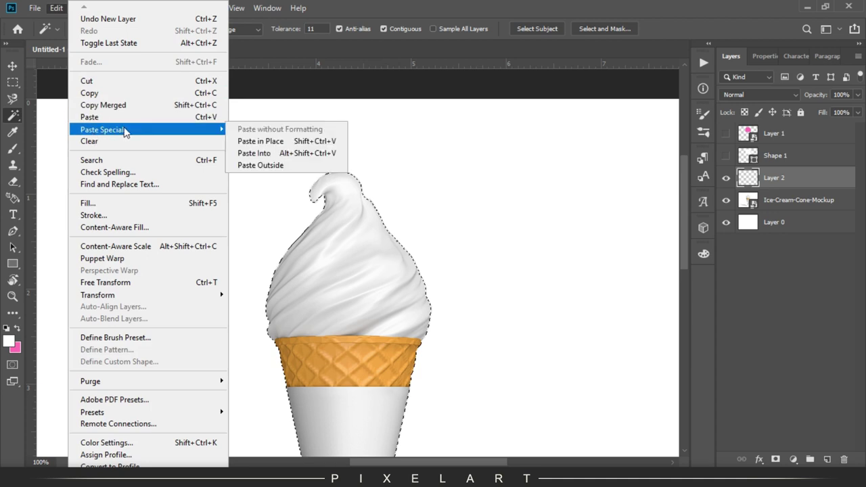
pyautogui.click(276, 141)
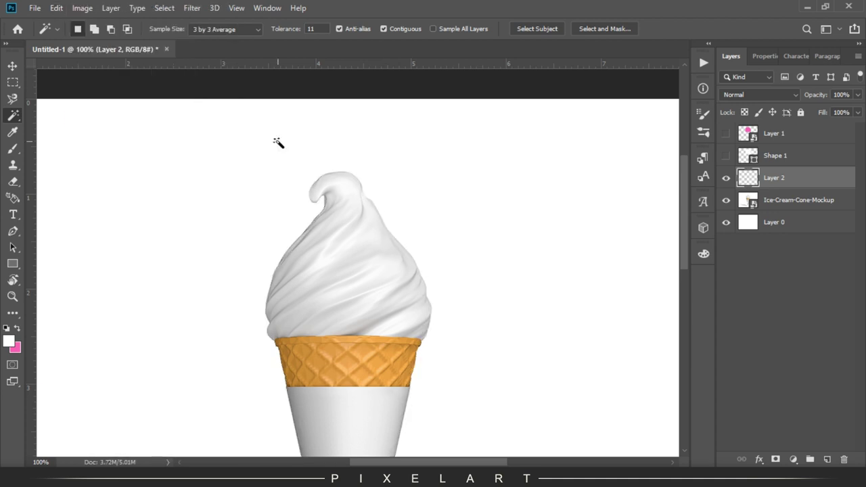
pyautogui.press('v')
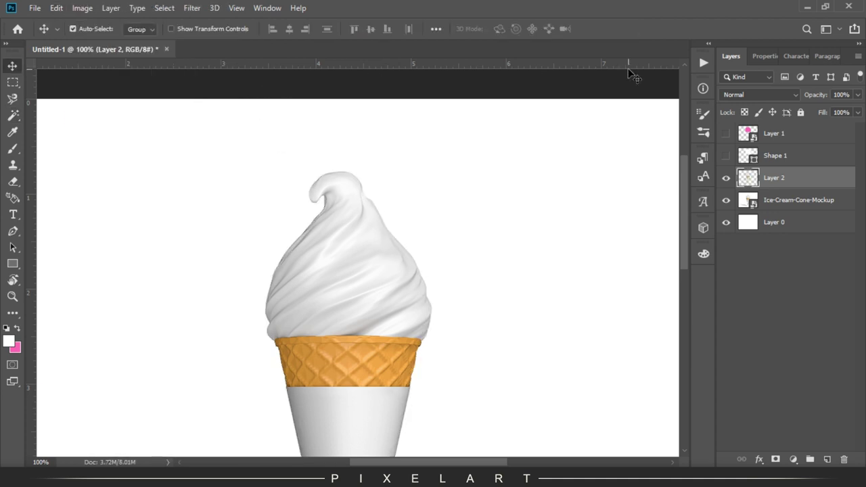
# - Move pink Layer 1 directly above Layer 2 and clip it to the swirl copy
pyautogui.click(768, 134)
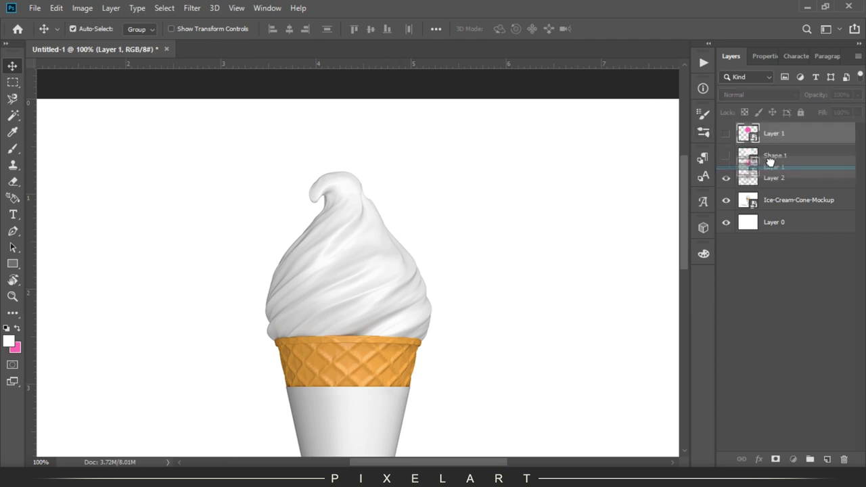
pyautogui.moveTo(771, 133); pyautogui.dragTo(763, 161)
pyautogui.rightClick(788, 156)
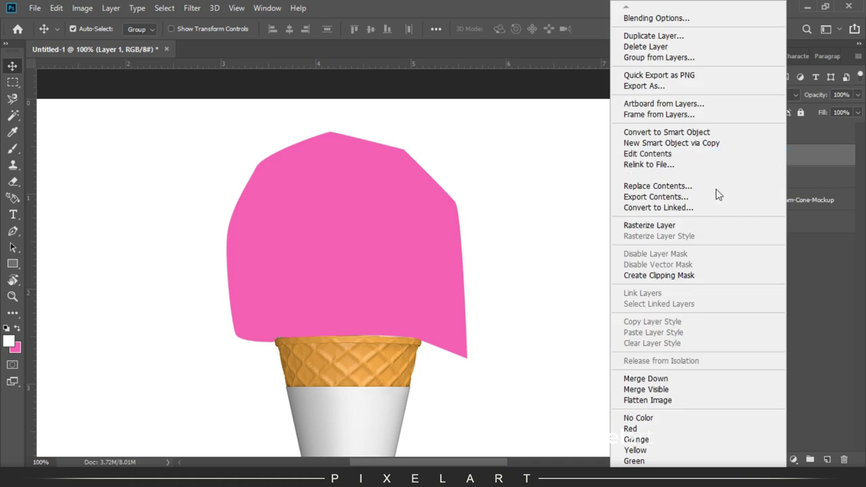
pyautogui.click(711, 276)
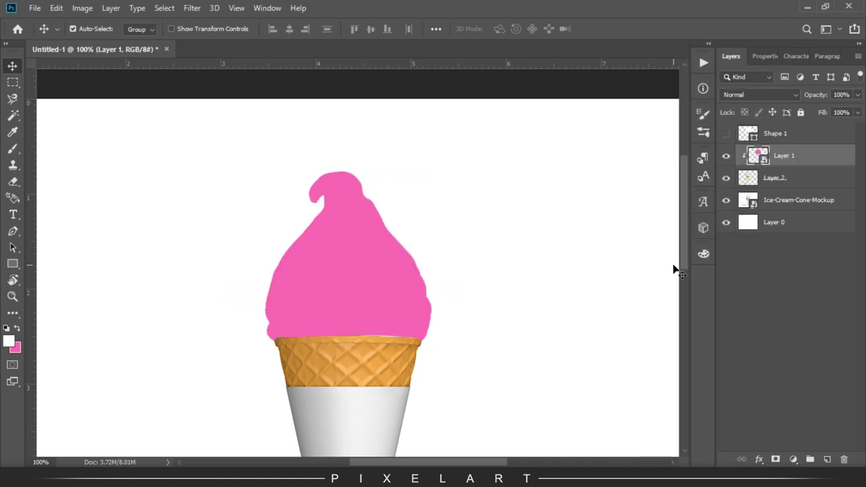
pyautogui.click(751, 94)
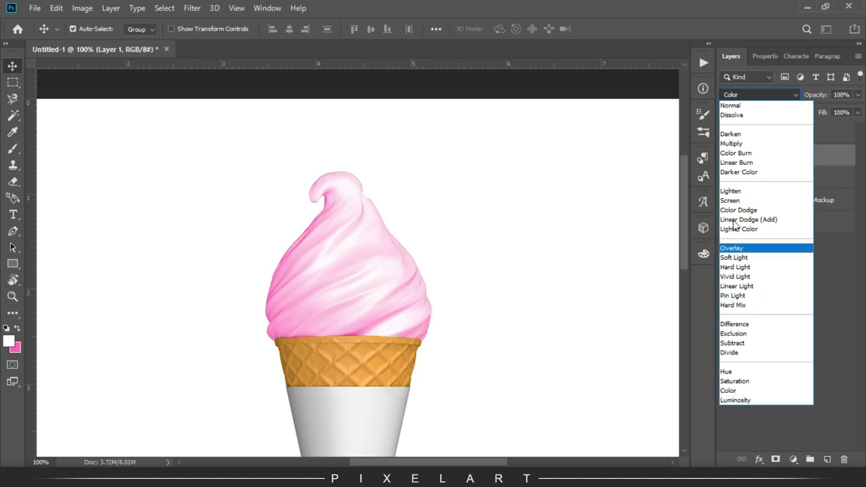
# - Set Layer 1 to Multiply blending and pan down to check the cone
pyautogui.click(733, 144)
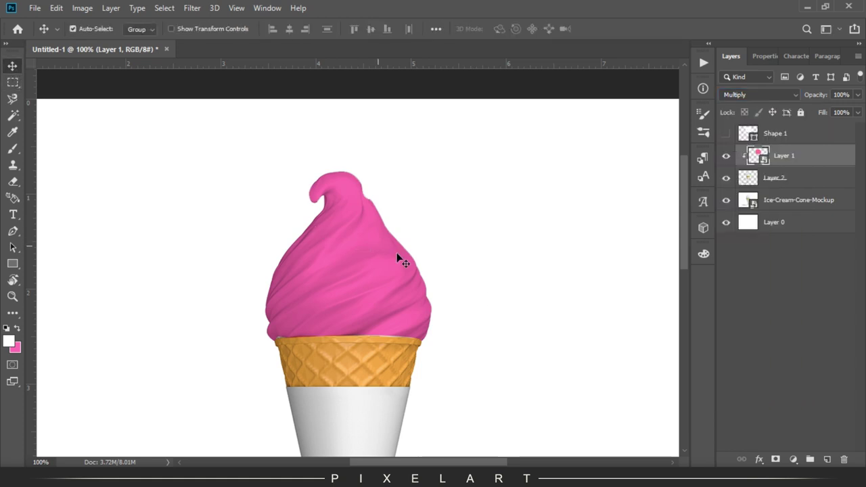
pyautogui.moveTo(488, 298); pyautogui.dragTo(496, 135)
pyautogui.moveTo(473, 247); pyautogui.dragTo(473, 207)
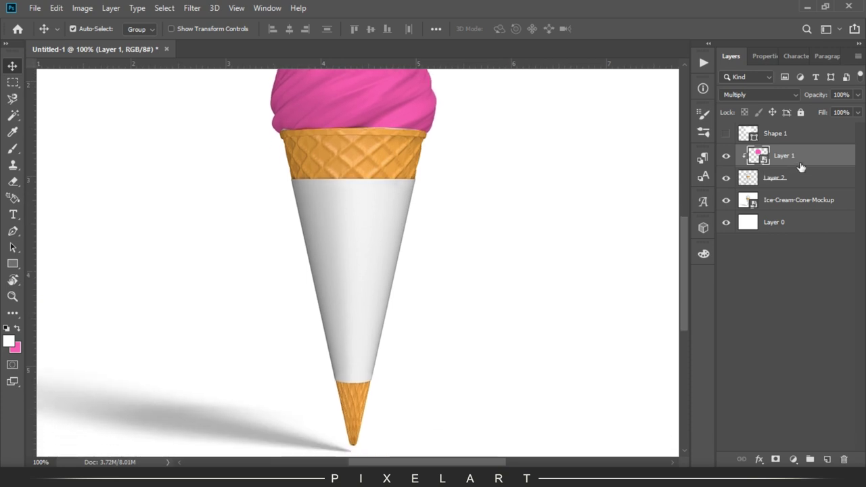
pyautogui.hotkey('ctrl', '+')
pyautogui.hotkey('ctrl', '+')
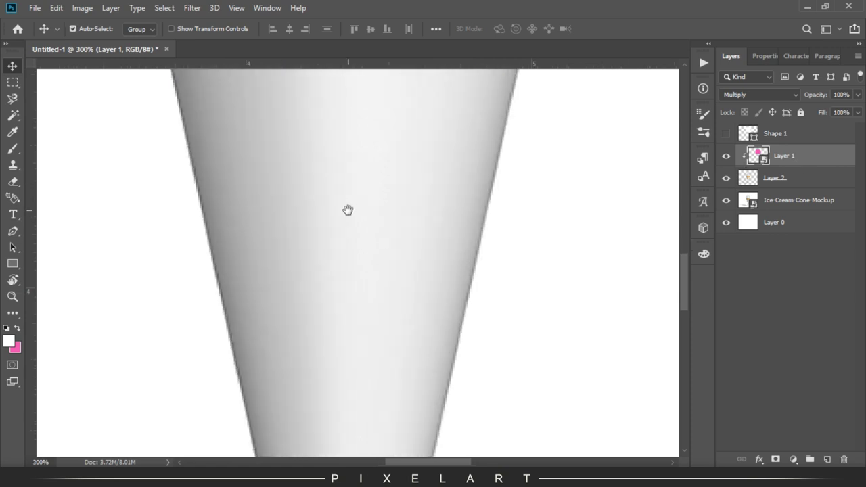
# - Rasterize Layer 1 and paint pink with a size 8 brush over the grey rim gaps
pyautogui.moveTo(348, 209)
pyautogui.mouseDown()
pyautogui.moveTo(391, 368)
pyautogui.moveTo(367, 352)
pyautogui.mouseUp()
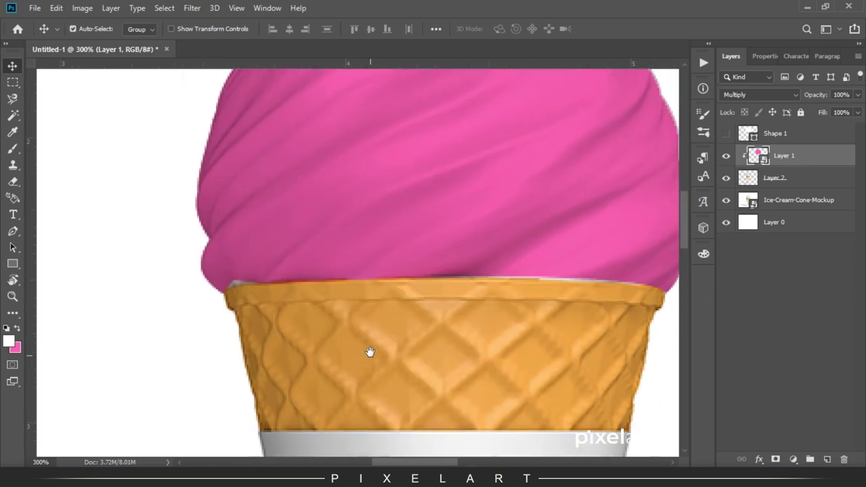
pyautogui.rightClick(811, 154)
pyautogui.click(675, 223)
pyautogui.moveTo(604, 249); pyautogui.dragTo(532, 239)
pyautogui.press('x')
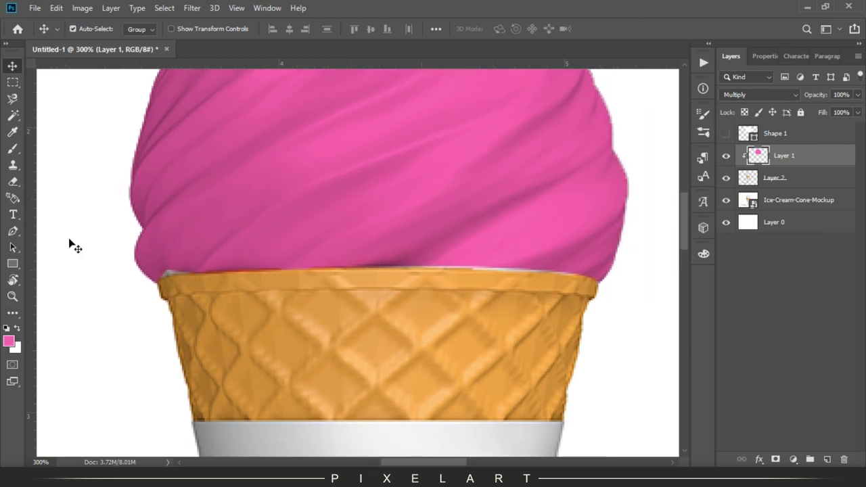
pyautogui.press('b')
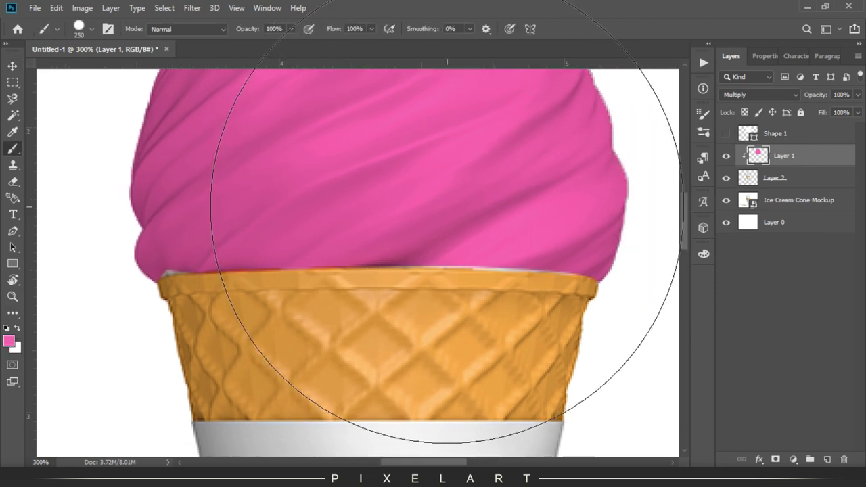
pyautogui.press('[')
pyautogui.press('[')
pyautogui.press('[')
pyautogui.press('[')
pyautogui.press('[')
pyautogui.press('[')
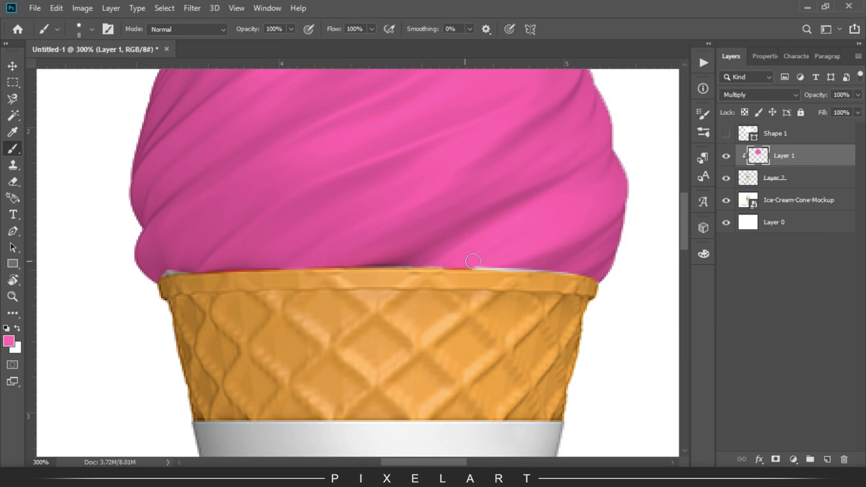
pyautogui.moveTo(495, 263); pyautogui.dragTo(575, 265)
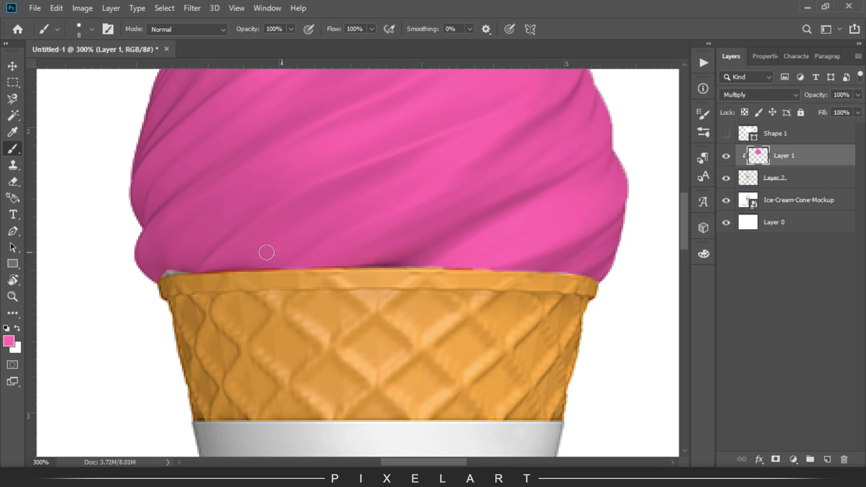
pyautogui.moveTo(160, 270); pyautogui.dragTo(196, 261)
pyautogui.scroll(-2, 518, 236)
# - Erase the pink tint off the wafer cone and return to 100% zoom
pyautogui.press('e')
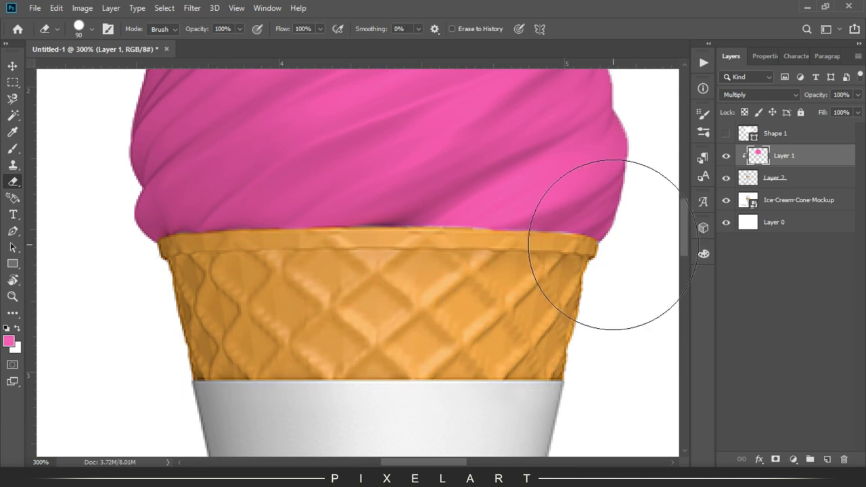
pyautogui.hotkey('ctrl', '1')
pyautogui.hotkey('ctrl', '-')
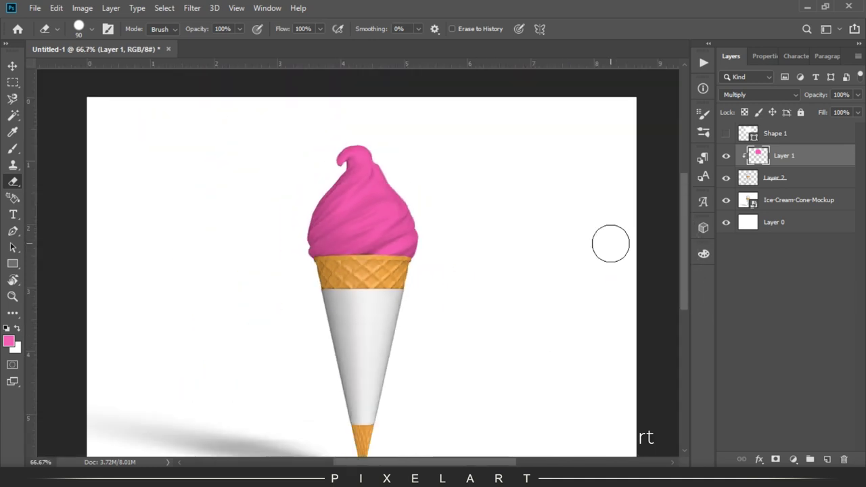
pyautogui.press('v')
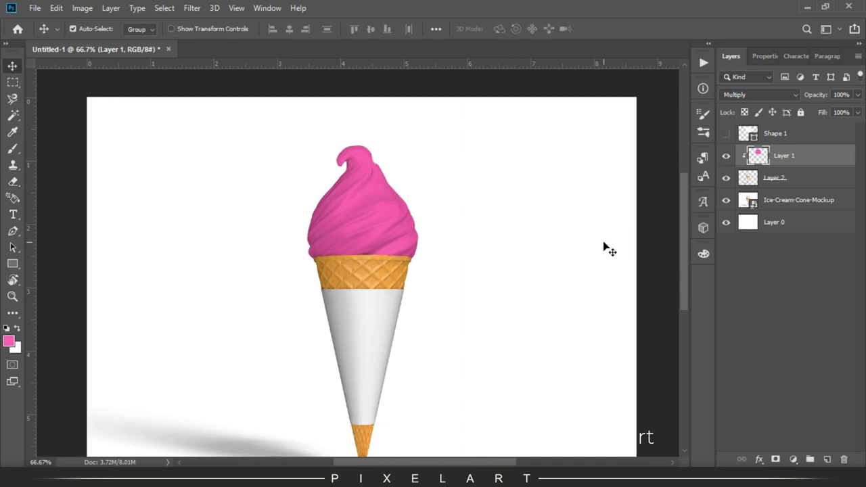
pyautogui.hotkey('ctrl', '1')
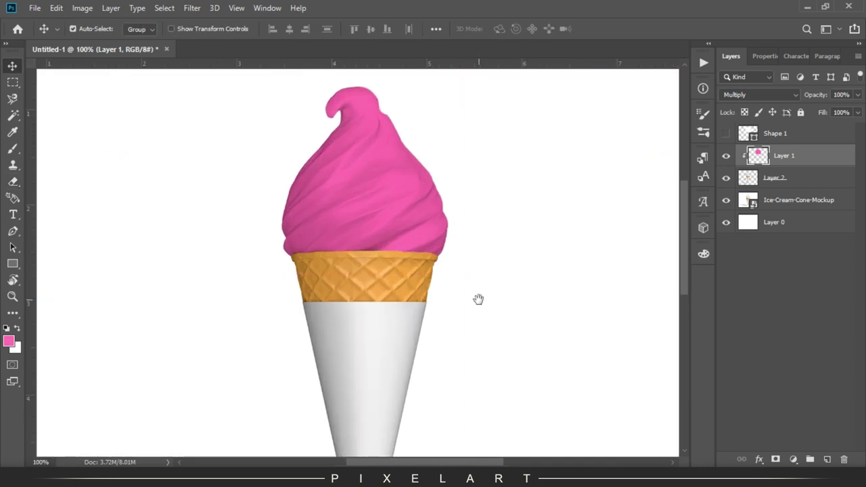
# - Add a layer above Layer 1 and draw a 450 × 315 px pink rectangle over the sleeve
pyautogui.moveTo(479, 299); pyautogui.dragTo(468, 234)
pyautogui.click(774, 178)
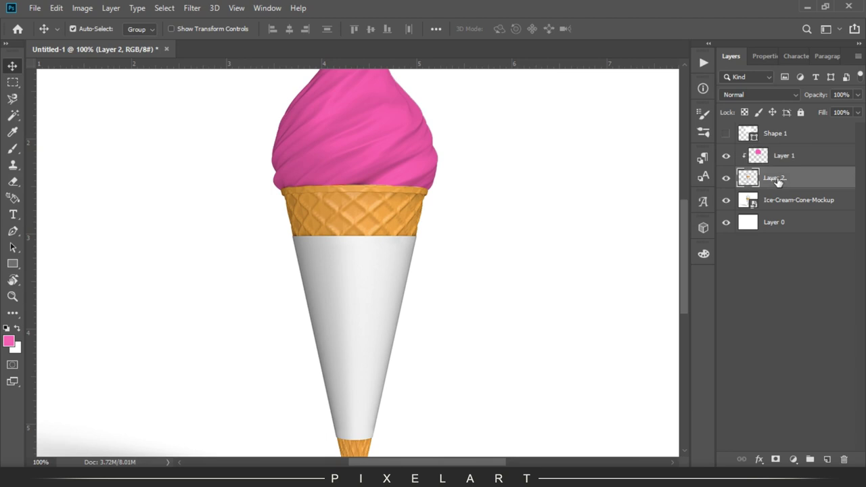
pyautogui.hotkey('ctrl', '+')
pyautogui.moveTo(569, 264)
pyautogui.mouseDown()
pyautogui.moveTo(463, 186)
pyautogui.moveTo(464, 166)
pyautogui.mouseUp()
pyautogui.hotkey('ctrl', '-')
pyautogui.hotkey('ctrl', '-')
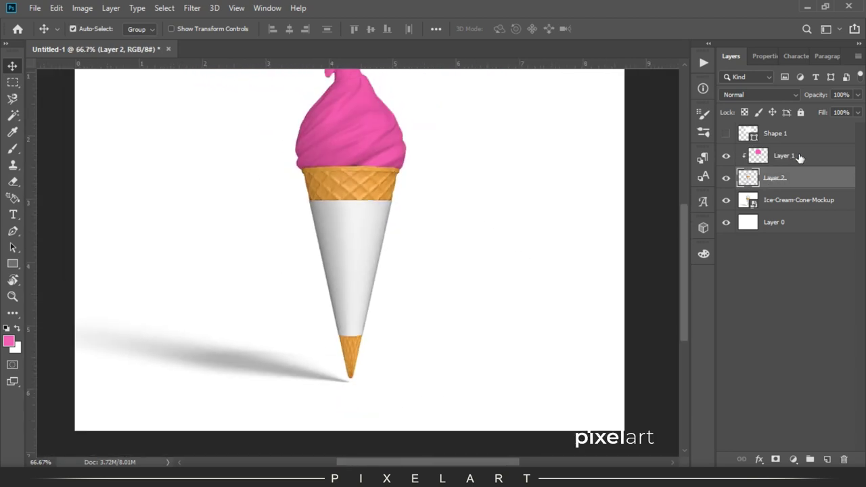
pyautogui.click(784, 156)
pyautogui.click(827, 459)
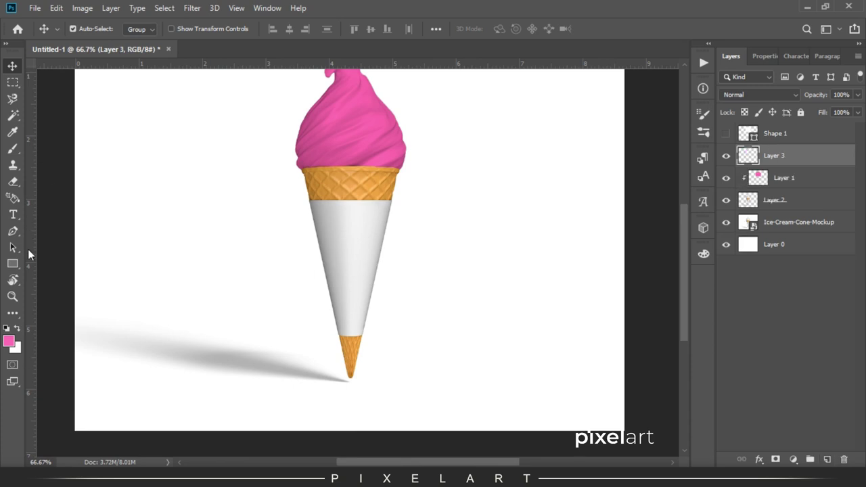
pyautogui.click(12, 263)
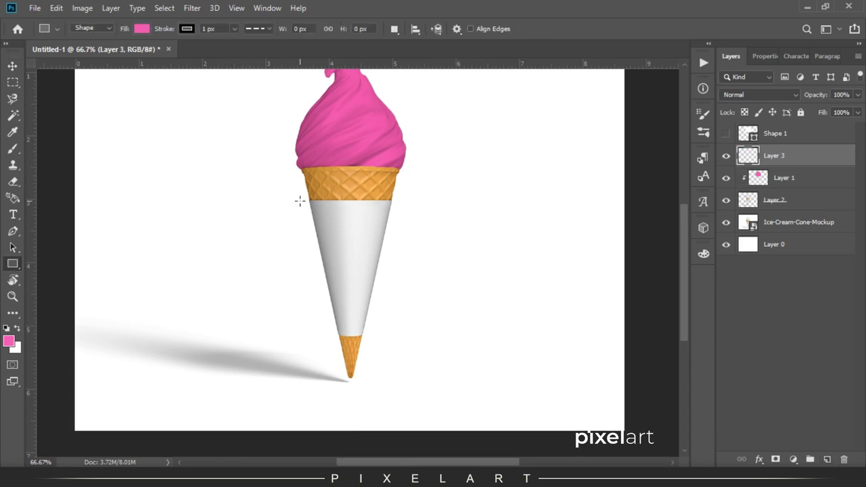
pyautogui.moveTo(300, 201); pyautogui.dragTo(490, 333)
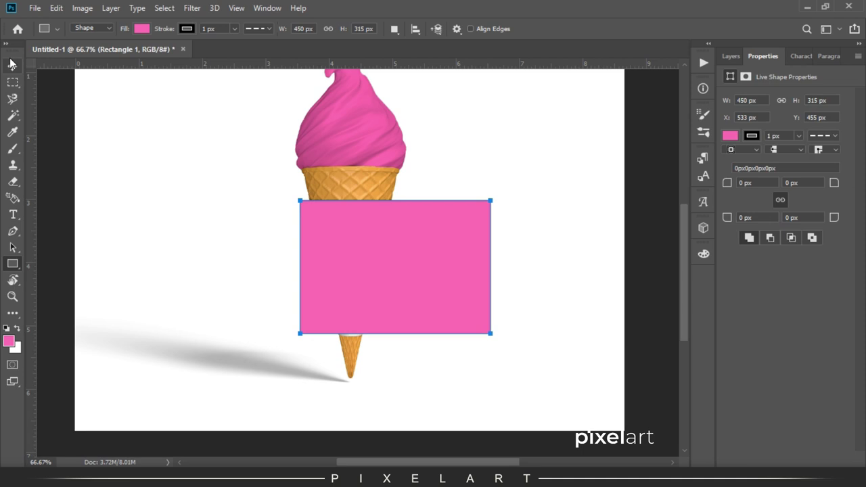
# - Set the rectangle's stroke to No Color
pyautogui.click(12, 82)
pyautogui.click(12, 66)
pyautogui.click(751, 136)
pyautogui.click(733, 160)
pyautogui.click(12, 82)
pyautogui.click(13, 66)
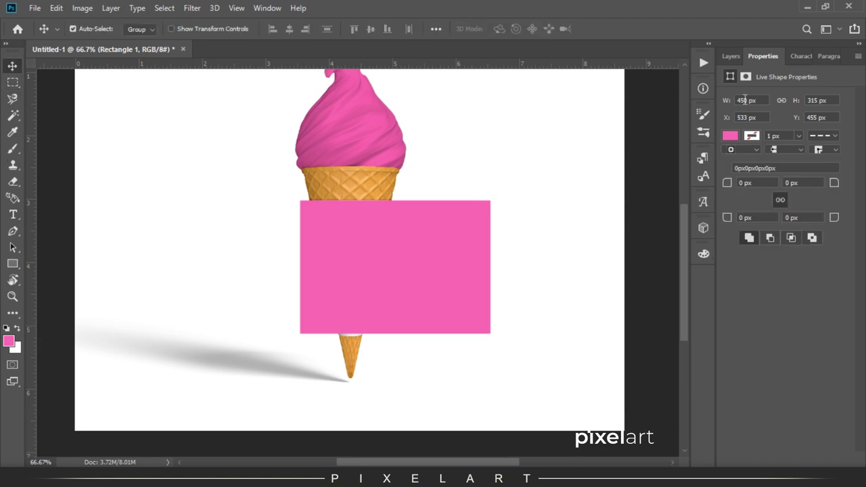
pyautogui.hotkey('ctrl', '+')
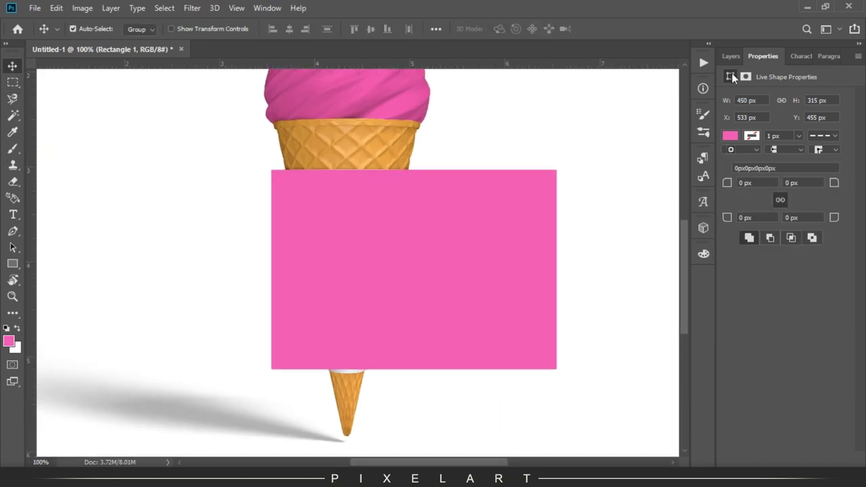
# - Unlock Rectangle 1 and nudge it left and up into place over the cone
pyautogui.click(729, 57)
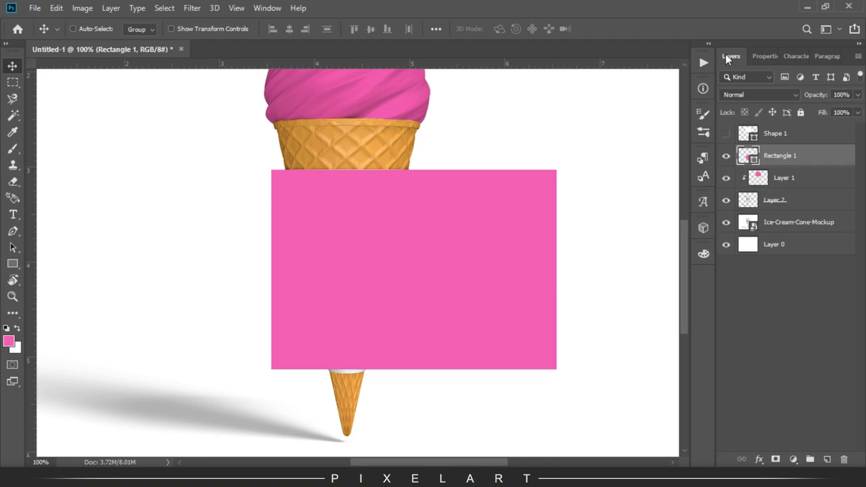
pyautogui.hotkey('ctrl', '+')
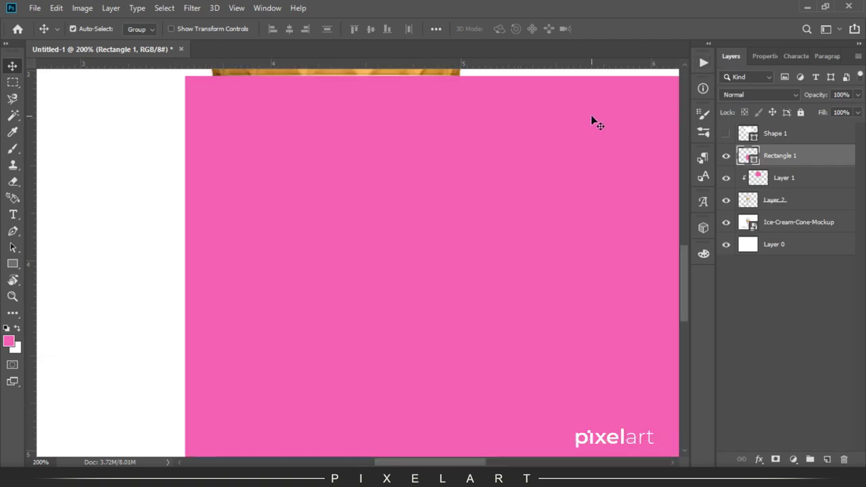
pyautogui.press('Left')
pyautogui.press('Left')
pyautogui.press('Left')
pyautogui.press('/')
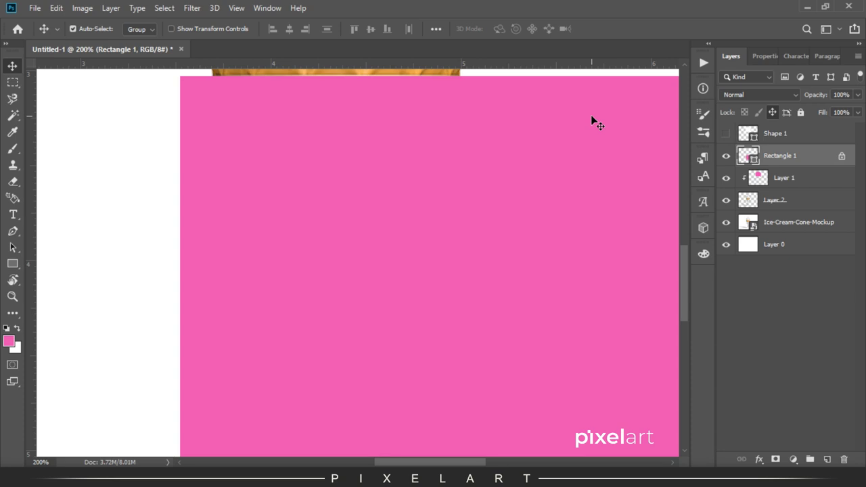
pyautogui.press('Left')
pyautogui.click(421, 188)
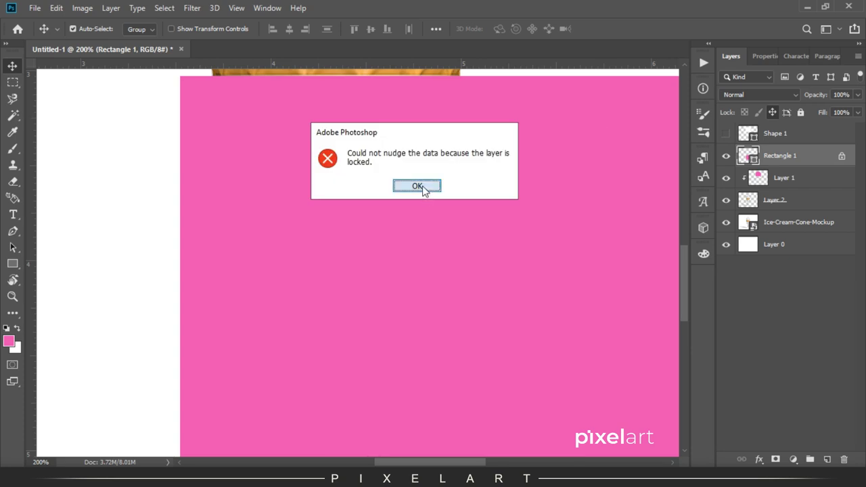
pyautogui.click(841, 156)
pyautogui.hotkey('shift', 'Left')
pyautogui.hotkey('shift', 'Left')
pyautogui.hotkey('shift', 'Left')
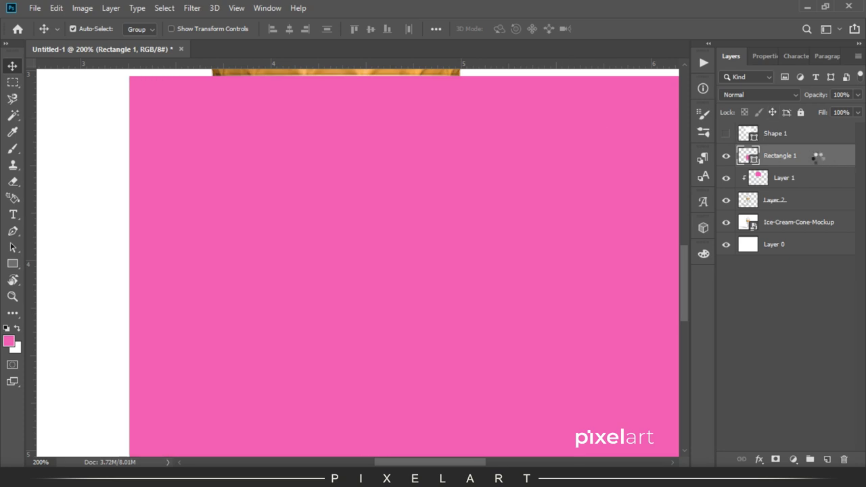
pyautogui.hotkey('shift', 'Left')
pyautogui.hotkey('shift', 'Left')
pyautogui.hotkey('shift', 'Left')
pyautogui.hotkey('shift', 'Left')
pyautogui.hotkey('shift', 'Right')
pyautogui.hotkey('shift', 'Right')
pyautogui.hotkey('shift', 'Right')
pyautogui.press('Up')
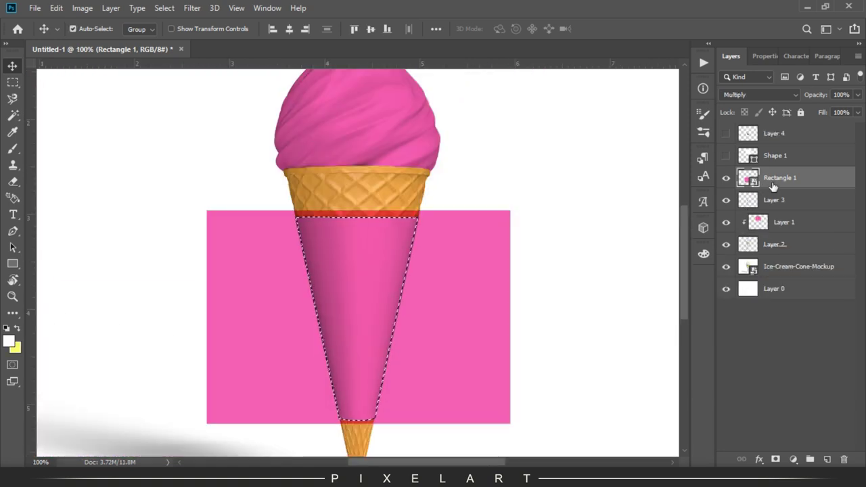
# - Add a layer mask limiting Rectangle 1 to the cone selection
pyautogui.press('ctrl')
pyautogui.click(775, 458)
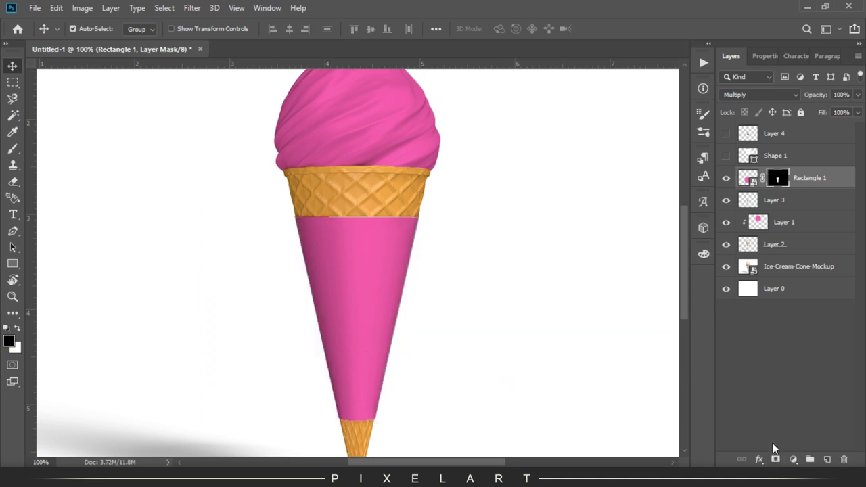
pyautogui.click(743, 179)
# - Inside the pink label's smart object, draw one thin yellow stripe across its top
pyautogui.doubleClick(743, 179)
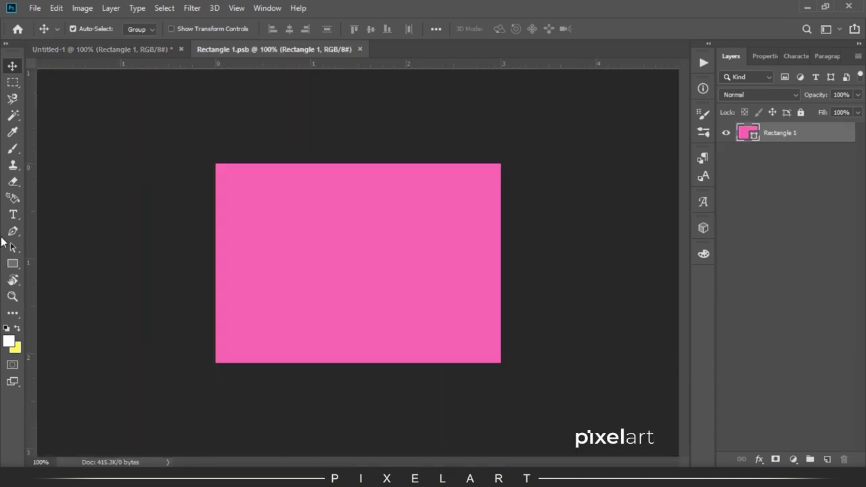
pyautogui.click(12, 263)
pyautogui.moveTo(201, 174); pyautogui.dragTo(547, 172)
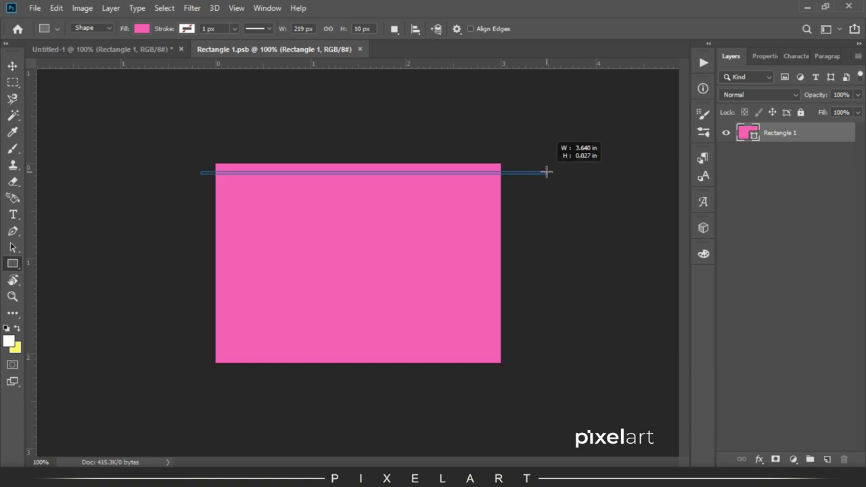
pyautogui.click(12, 66)
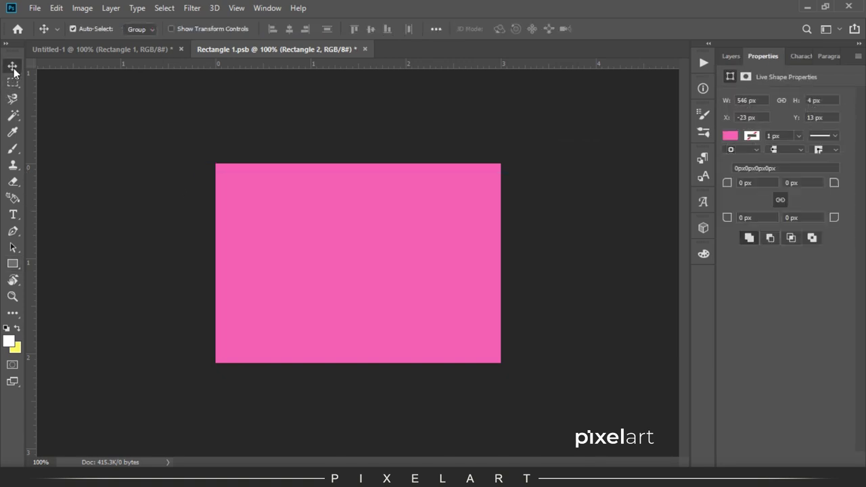
pyautogui.hotkey('ctrl', 'BackSpace')
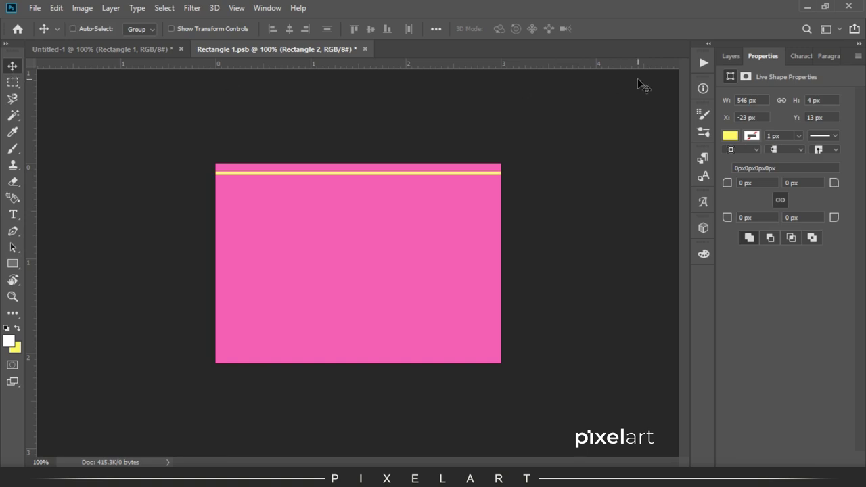
# - Duplicate the stripe twice, stacking the copies below, and select all three stripe layers
pyautogui.hotkey('ctrl', 'j')
pyautogui.press('Down')
pyautogui.press('Down')
pyautogui.press('Down')
pyautogui.press('Down')
pyautogui.press('Down')
pyautogui.press('Down')
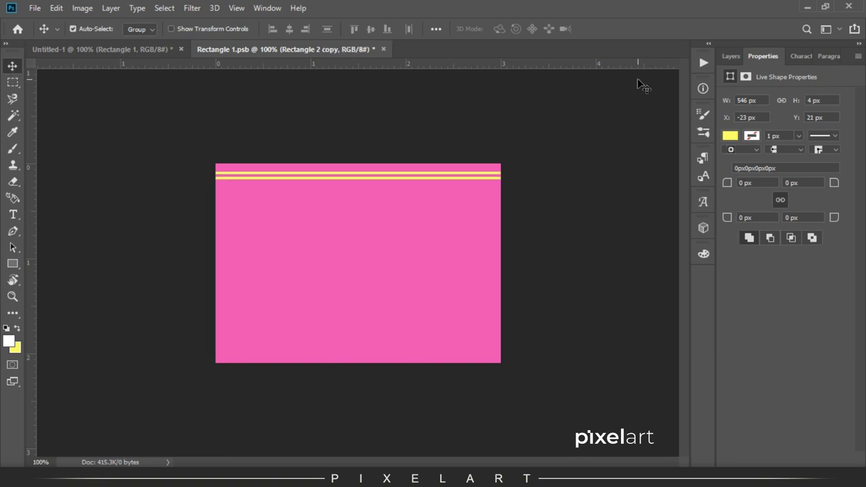
pyautogui.hotkey('ctrl', 'j')
pyautogui.hotkey('shift', 'Down')
pyautogui.press('Up')
pyautogui.press('Up')
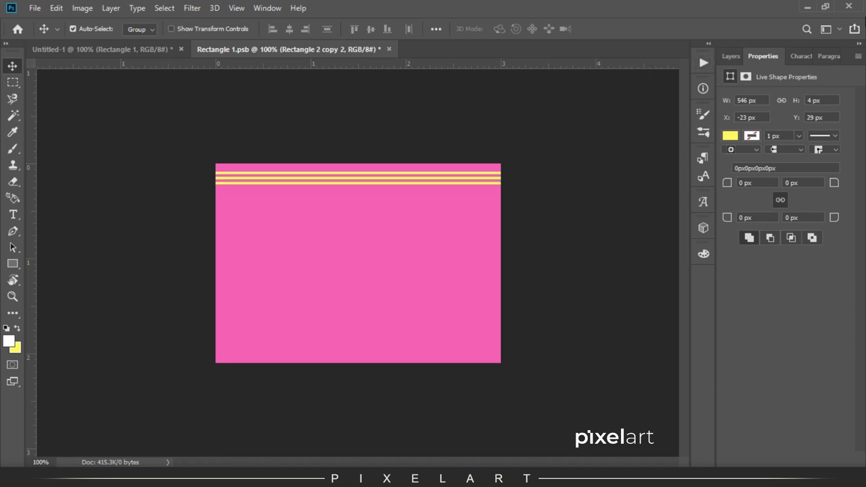
pyautogui.click(731, 56)
pyautogui.keyDown('shift'); pyautogui.click(771, 173); pyautogui.keyUp('shift')
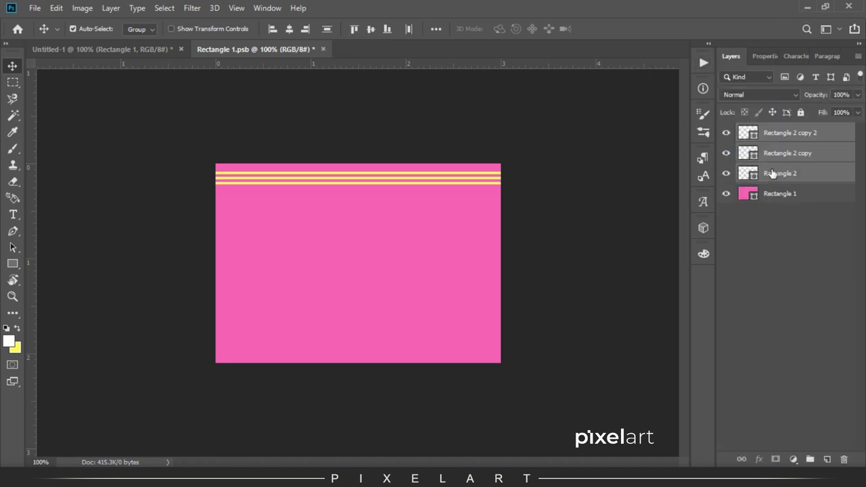
# - Nudge the three stripes up and group them as 'top'
pyautogui.press('Up')
pyautogui.press('Up')
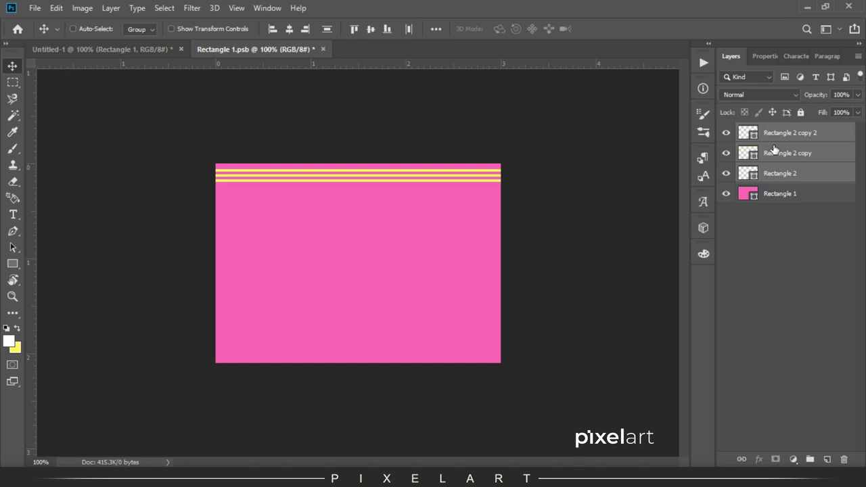
pyautogui.hotkey('ctrl', 'g')
pyautogui.doubleClick(771, 132)
pyautogui.write('top')
pyautogui.press('Return')
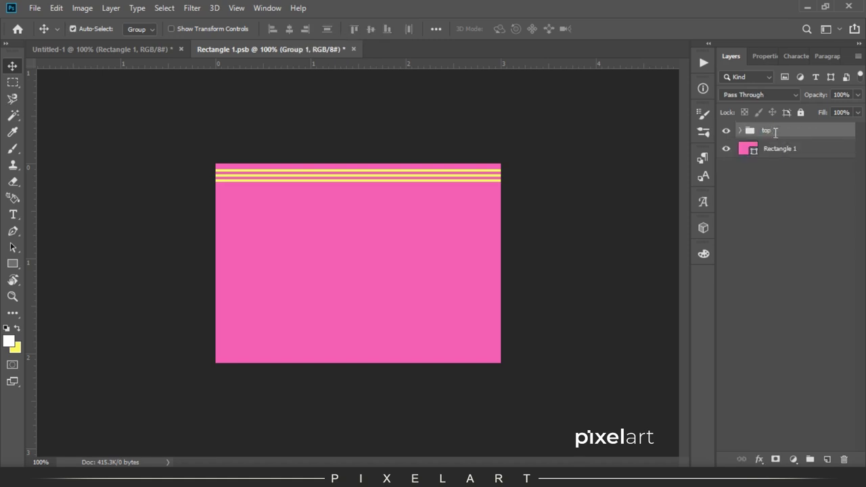
# - Duplicate the group, rename it 'Bottom', and move it down to the label's lower edge
pyautogui.hotkey('ctrl', 'j')
pyautogui.doubleClick(774, 131)
pyautogui.write('Bottom')
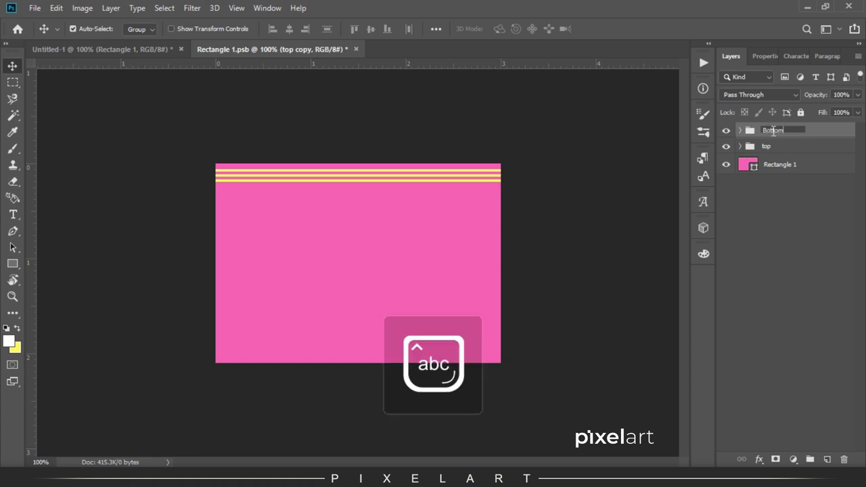
pyautogui.press('Return')
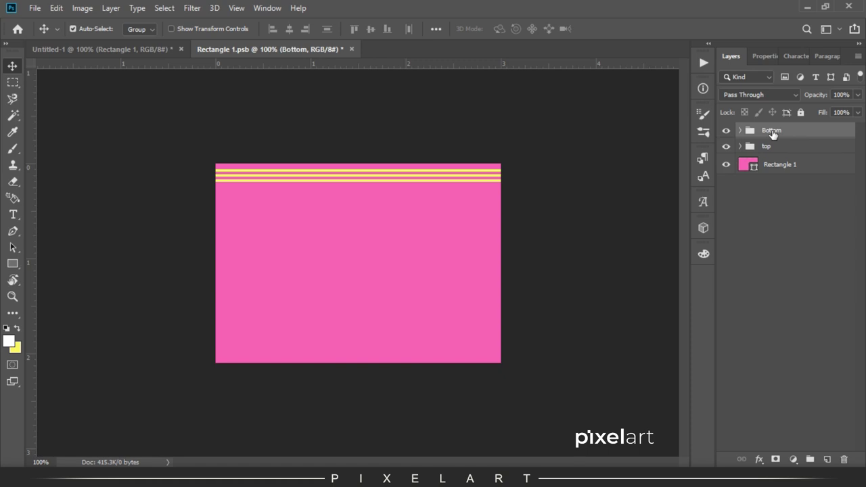
pyautogui.hotkey('shift', 'Down')
pyautogui.hotkey('shift', 'Down')
pyautogui.hotkey('shift', 'Down')
pyautogui.hotkey('shift', 'Down')
pyautogui.hotkey('shift', 'Down')
pyautogui.hotkey('shift', 'Down')
pyautogui.hotkey('shift', 'Down')
pyautogui.hotkey('shift', 'Down')
pyautogui.hotkey('shift', 'Down')
pyautogui.hotkey('shift', 'Down')
pyautogui.hotkey('shift', 'Down')
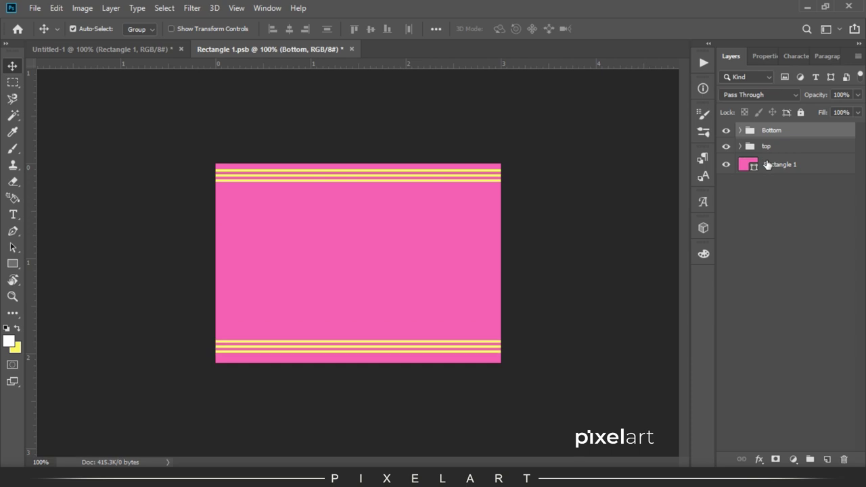
pyautogui.press('Down')
pyautogui.press('Down')
pyautogui.press('Down')
pyautogui.press('Down')
pyautogui.press('Down')
pyautogui.press('Down')
pyautogui.press('Down')
pyautogui.press('Down')
pyautogui.press('Down')
pyautogui.press('Up')
pyautogui.press('Up')
pyautogui.press('Up')
pyautogui.press('Up')
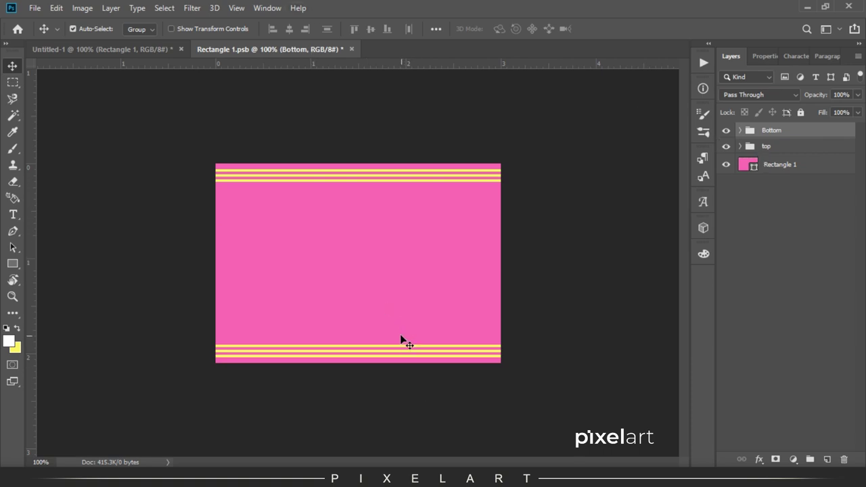
pyautogui.click(12, 215)
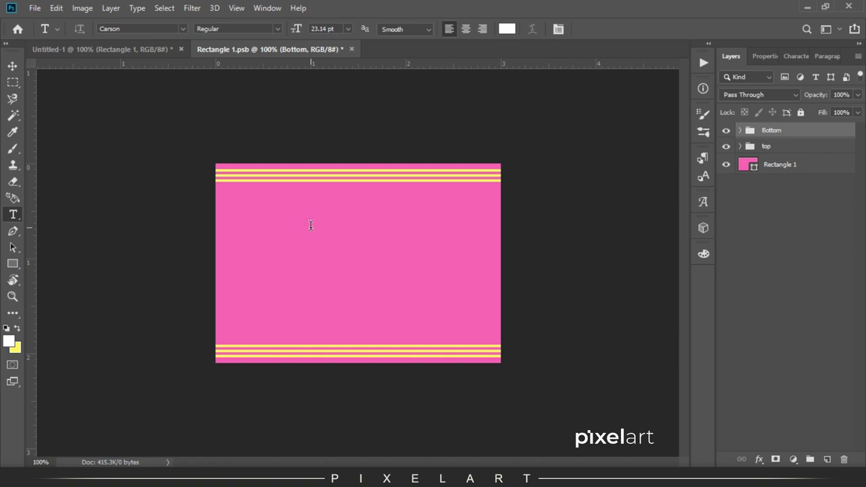
# - Type the word STAWBERRY in capitals on the pink label
pyautogui.hotkey('ctrl', 'shift', 'r')
pyautogui.click(311, 225)
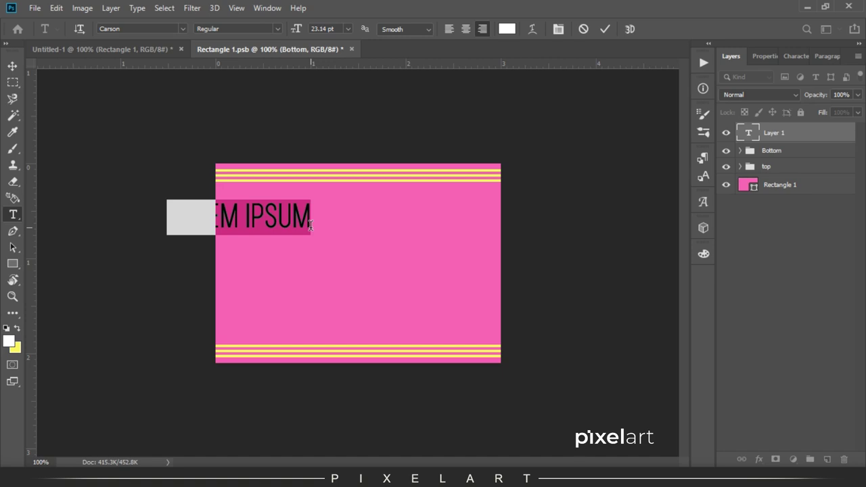
pyautogui.press('capslock')
pyautogui.write('S')
pyautogui.press('capslock')
pyautogui.press('capslock')
pyautogui.write('T')
pyautogui.write('AWBERRY')
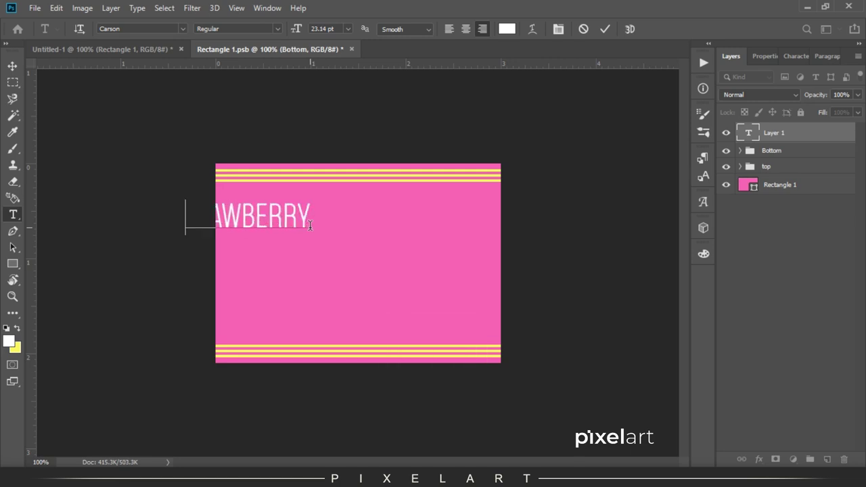
pyautogui.click(12, 66)
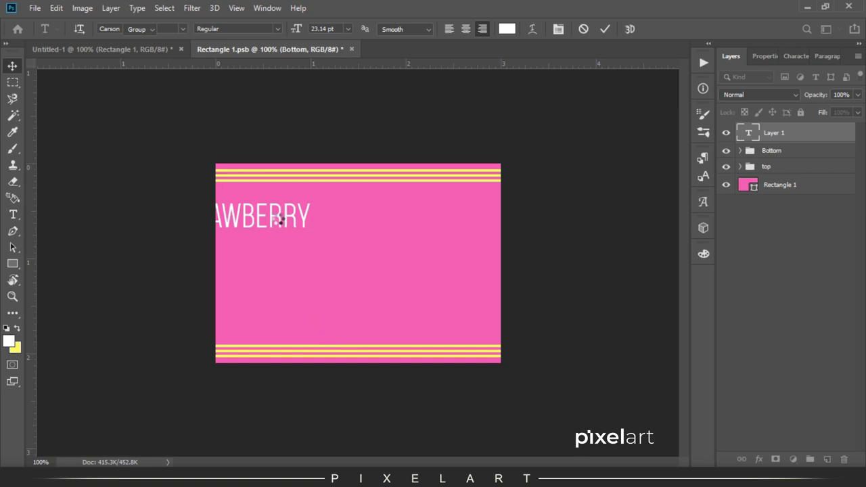
# - Shift the STAWBERRY text slightly right, fill it yellow and nudge it down
pyautogui.hotkey('ctrl', 't')
pyautogui.moveTo(356, 219); pyautogui.dragTo(379, 221)
pyautogui.press('Return')
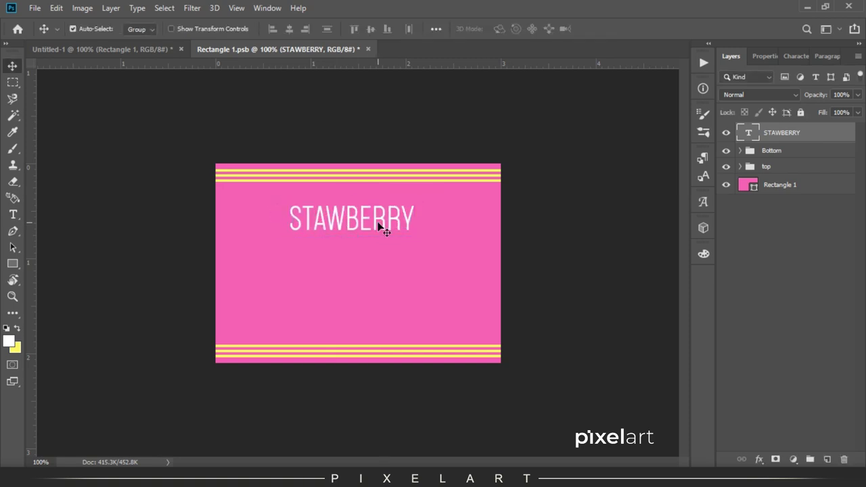
pyautogui.click(18, 329)
pyautogui.click(18, 329)
pyautogui.hotkey('ctrl', 'BackSpace')
pyautogui.hotkey('shift', 'Down')
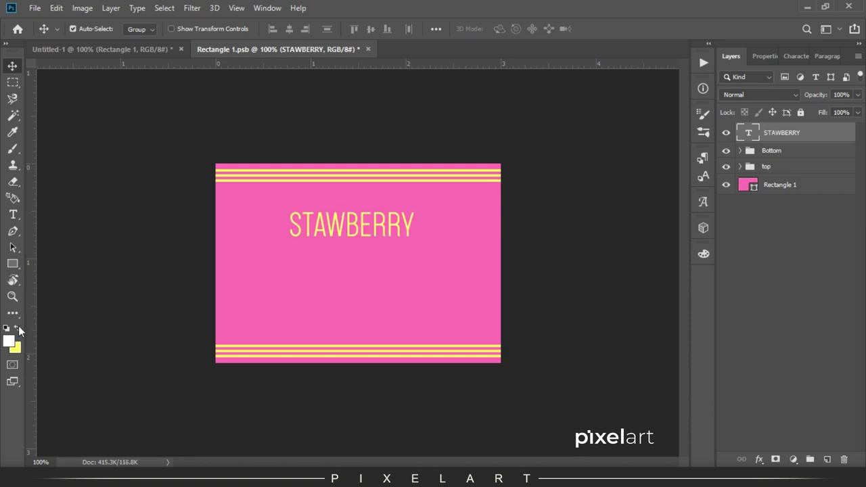
# - Centre STAWBERRY horizontally on Rectangle 1, then reselect the text layer alone
pyautogui.keyDown('ctrl'); pyautogui.click(785, 192); pyautogui.keyUp('ctrl')
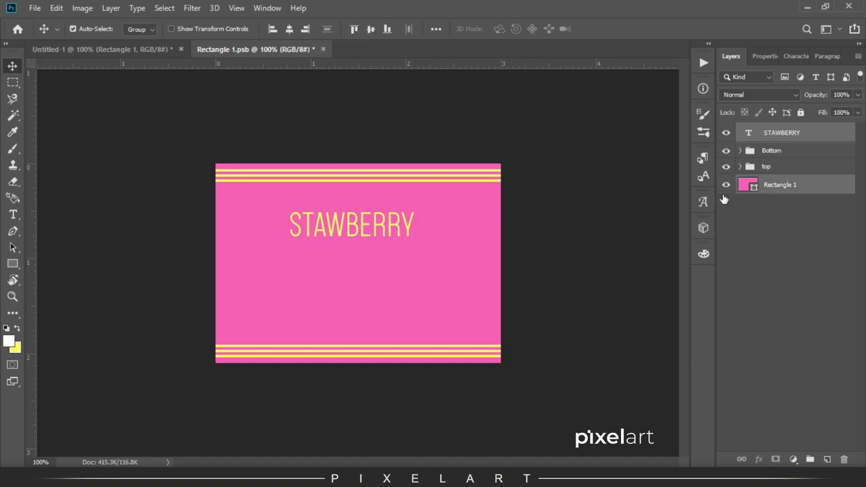
pyautogui.click(288, 29)
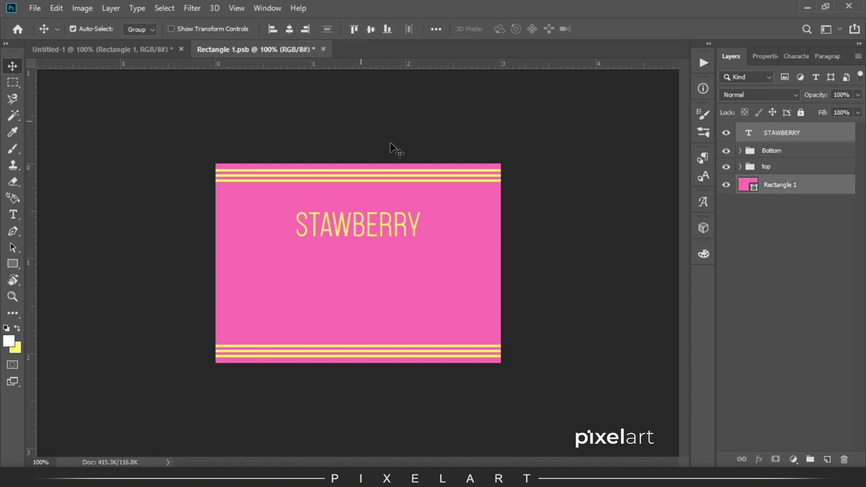
pyautogui.click(798, 189)
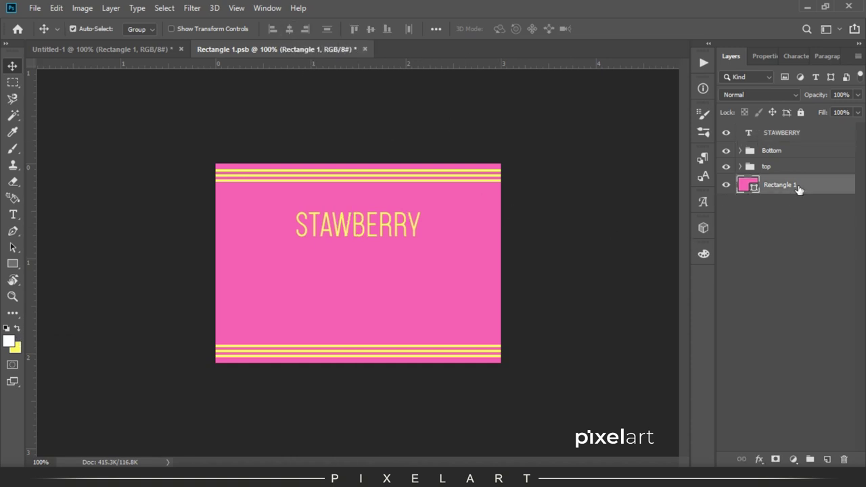
pyautogui.click(782, 135)
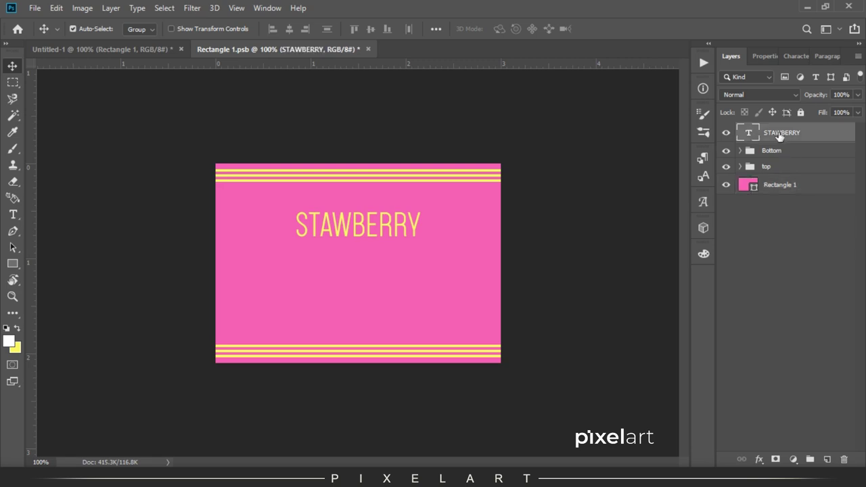
pyautogui.hotkey('ctrl', '+')
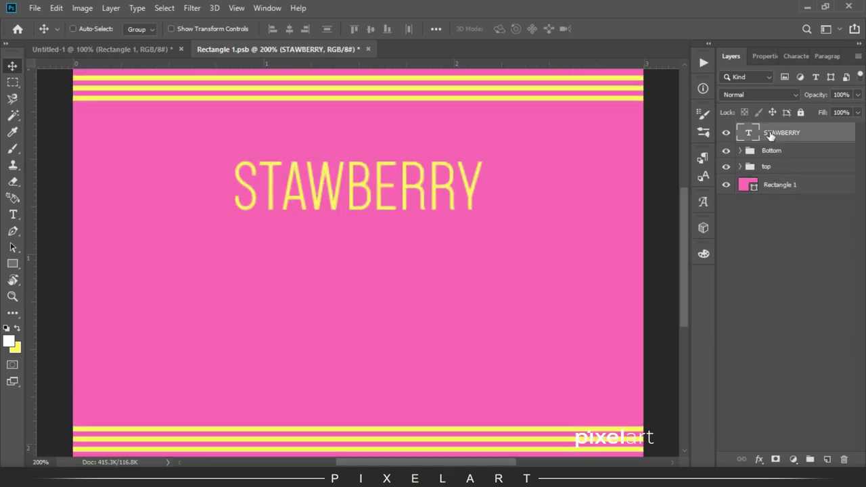
# - Duplicate the STAWBERRY text below and change its wording to CRUNCH
pyautogui.hotkey('ctrl', '-')
pyautogui.hotkey('ctrl', 'j')
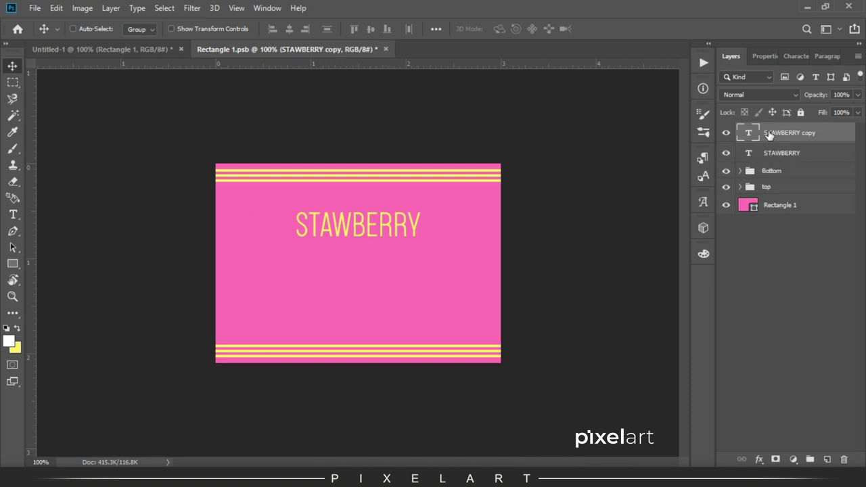
pyautogui.hotkey('shift', 'Down')
pyautogui.hotkey('shift', 'Down')
pyautogui.hotkey('shift', 'Down')
pyautogui.hotkey('shift', 'Down')
pyautogui.hotkey('shift', 'Down')
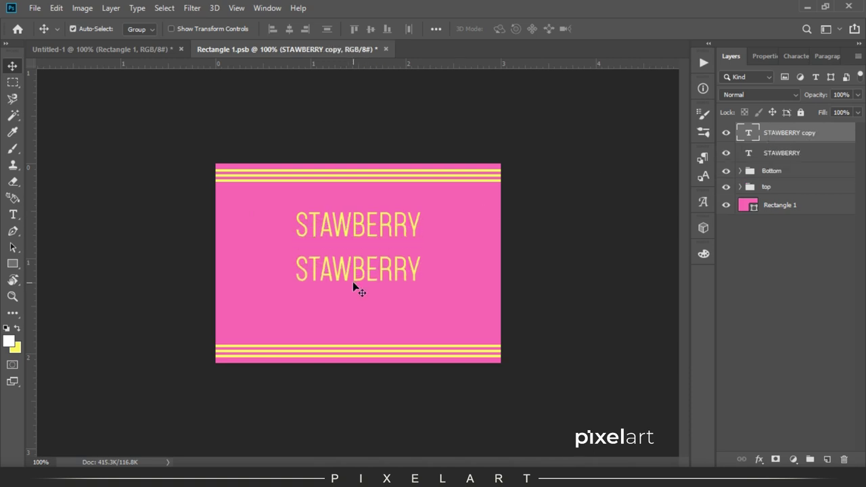
pyautogui.doubleClick(351, 282)
pyautogui.hotkey('ctrl', 'a')
pyautogui.write('CRUNCH')
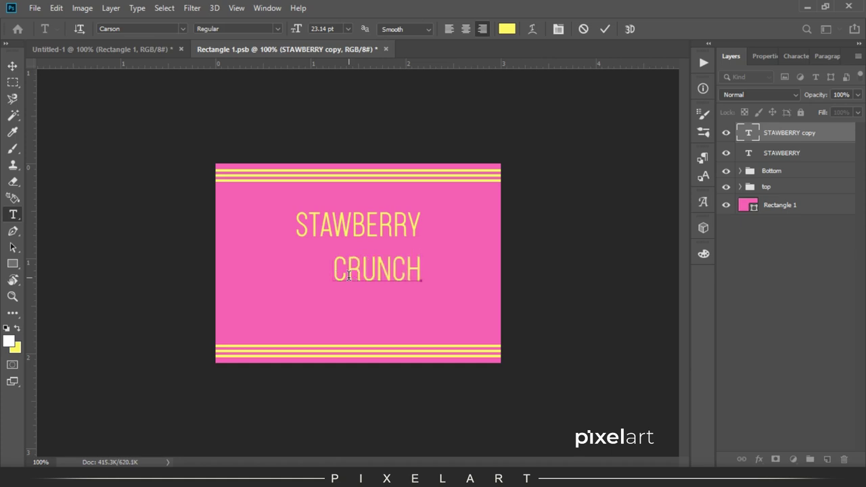
# - Make CRUNCH smaller in Light weight and position it just under STAWBERRY
pyautogui.hotkey('ctrl', 'a')
pyautogui.moveTo(298, 29); pyautogui.dragTo(290, 29)
pyautogui.click(277, 29)
pyautogui.click(259, 42)
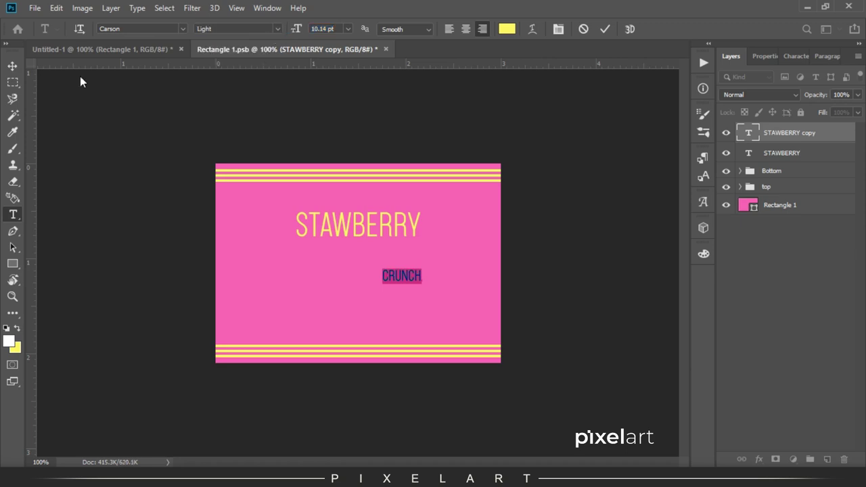
pyautogui.click(12, 65)
pyautogui.hotkey('shift', 'Up')
pyautogui.hotkey('shift', 'Up')
pyautogui.hotkey('shift', 'Up')
pyautogui.hotkey('shift', 'Up')
pyautogui.hotkey('shift', 'Up')
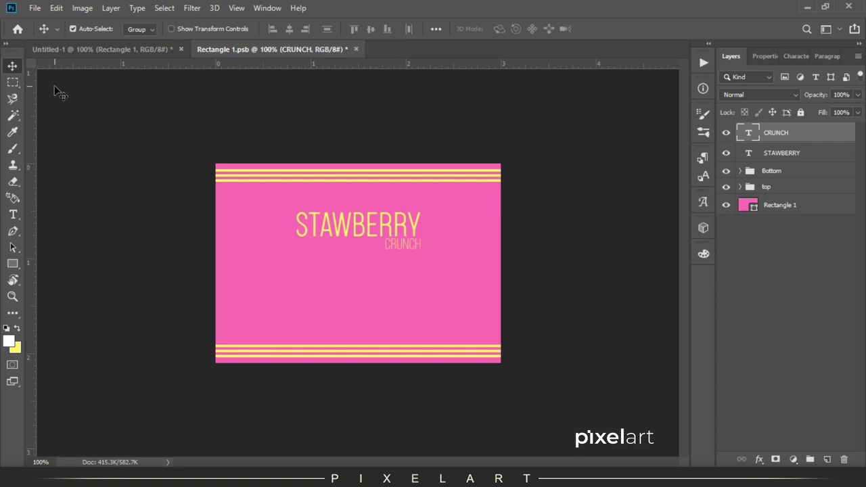
pyautogui.press('Left')
pyautogui.press('Left')
pyautogui.press('Left')
pyautogui.press('Left')
pyautogui.press('Left')
pyautogui.press('Left')
pyautogui.press('Left')
pyautogui.press('Left')
pyautogui.hotkey('ctrl', '+')
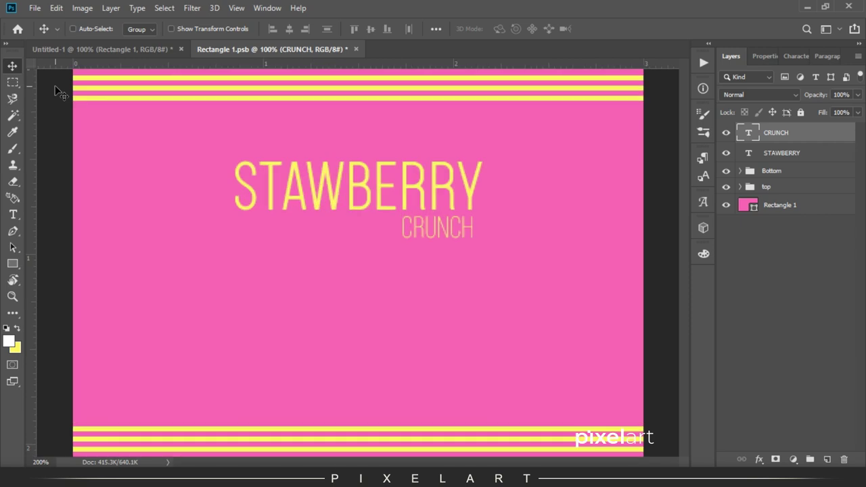
pyautogui.hotkey('ctrl', '-')
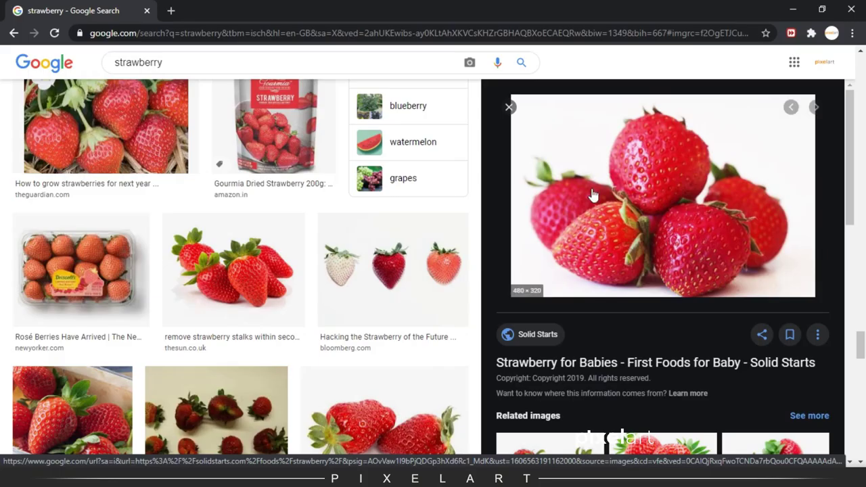
# - Copy a strawberry photo from the web image search
pyautogui.rightClick(587, 188)
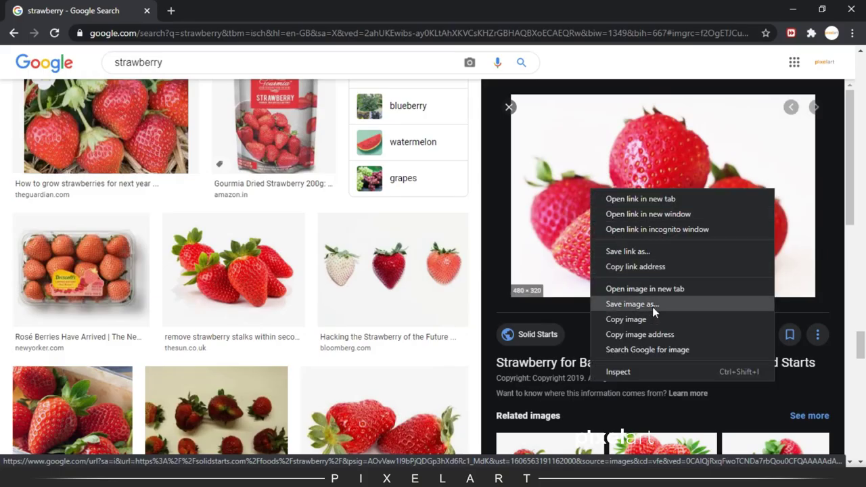
pyautogui.click(653, 320)
pyautogui.hotkey('alt', 'Tab')
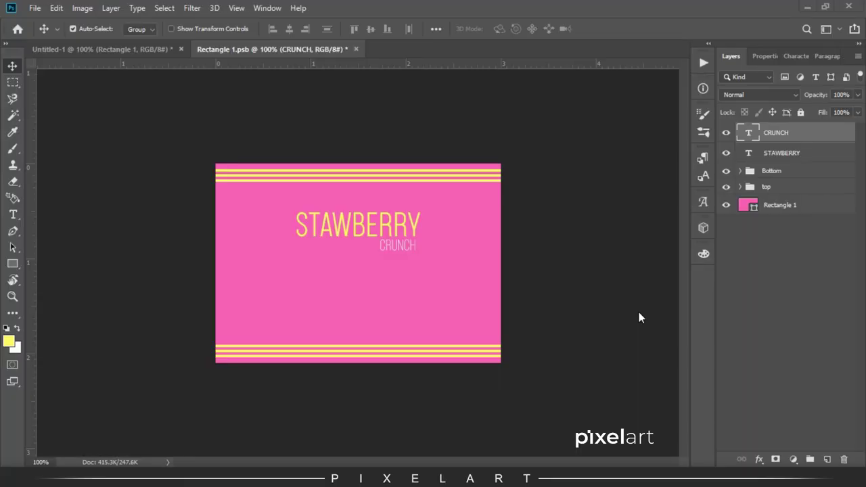
# - Paste the strawberry photo above Rectangle 1 and scale it to 55% below the title
pyautogui.hotkey('ctrl', 'v')
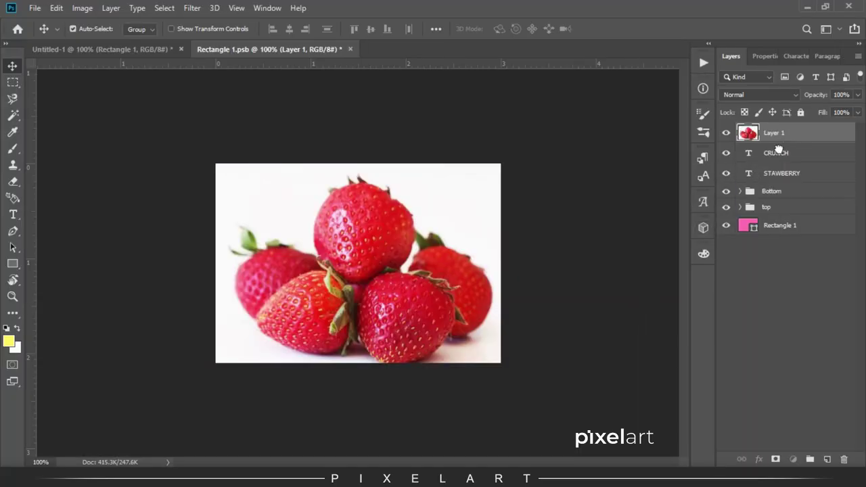
pyautogui.moveTo(779, 149); pyautogui.dragTo(764, 213)
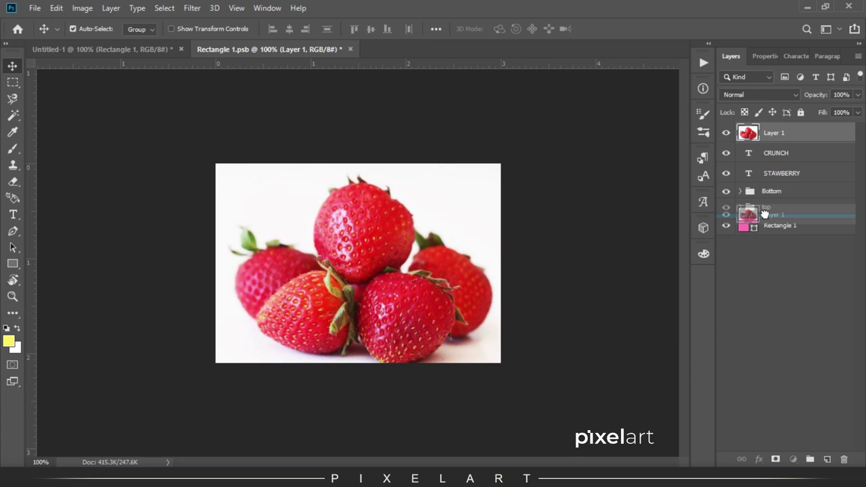
pyautogui.moveTo(765, 214); pyautogui.dragTo(763, 217)
pyautogui.hotkey('ctrl', 't')
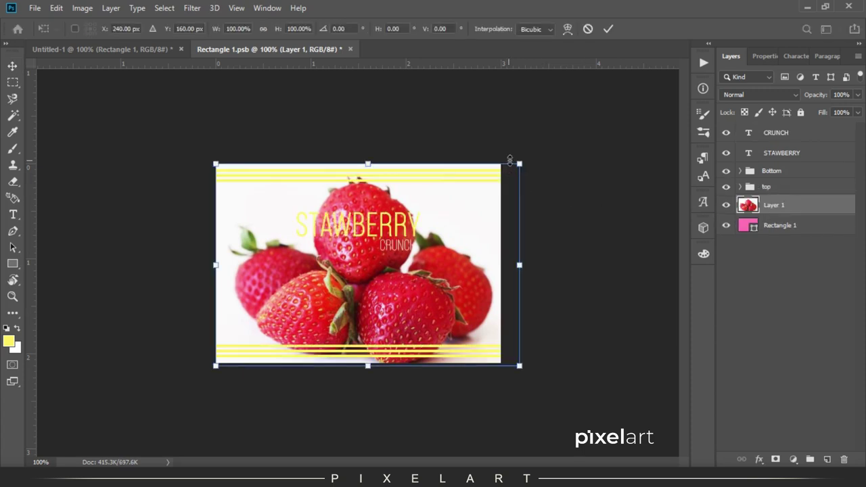
pyautogui.moveTo(519, 164)
pyautogui.mouseDown()
pyautogui.moveTo(454, 207)
pyautogui.moveTo(436, 237)
pyautogui.mouseUp()
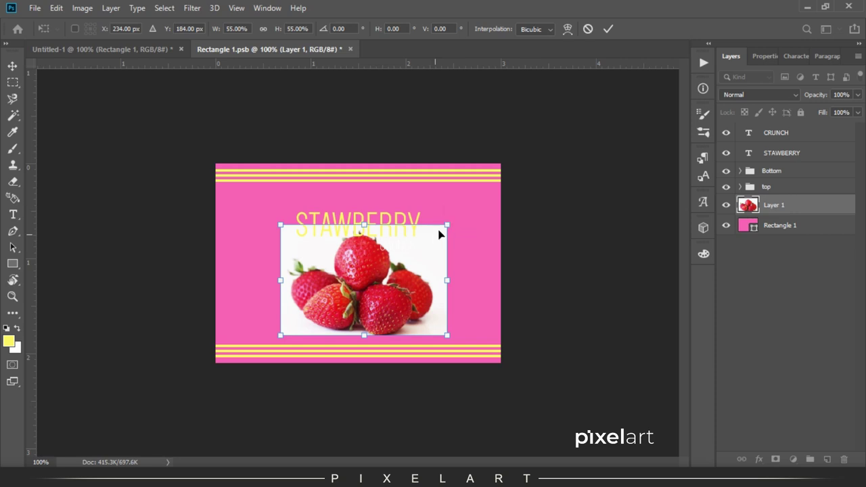
pyautogui.press('Return')
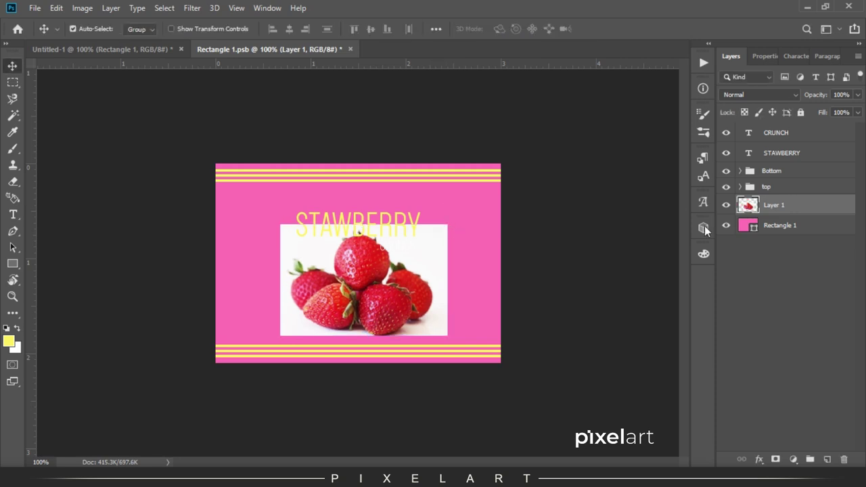
# - Move the STAWBERRY and CRUNCH title up and scale it slightly smaller
pyautogui.click(779, 153)
pyautogui.keyDown('shift'); pyautogui.click(782, 134); pyautogui.keyUp('shift')
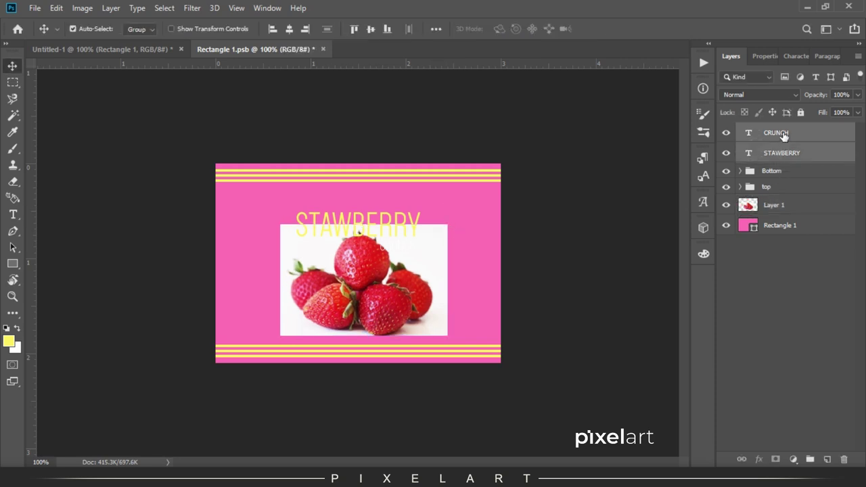
pyautogui.hotkey('shift', 'Up')
pyautogui.hotkey('shift', 'Up')
pyautogui.hotkey('shift', 'Up')
pyautogui.hotkey('shift', 'Up')
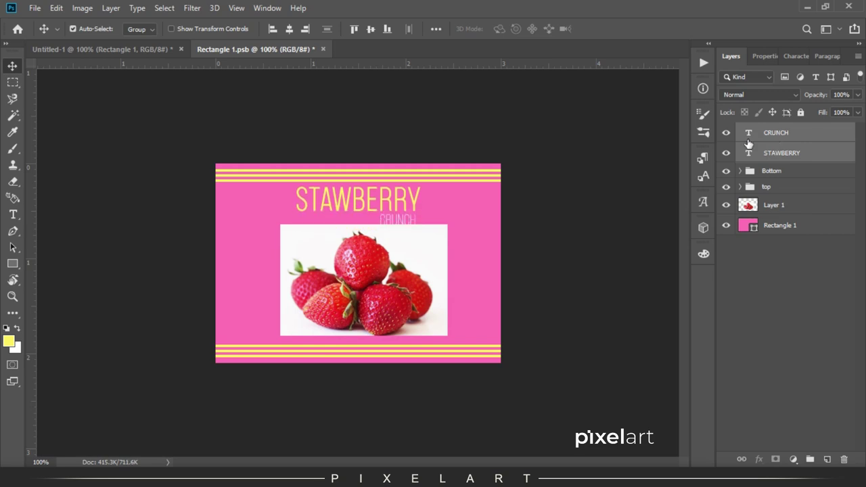
pyautogui.hotkey('ctrl', 't')
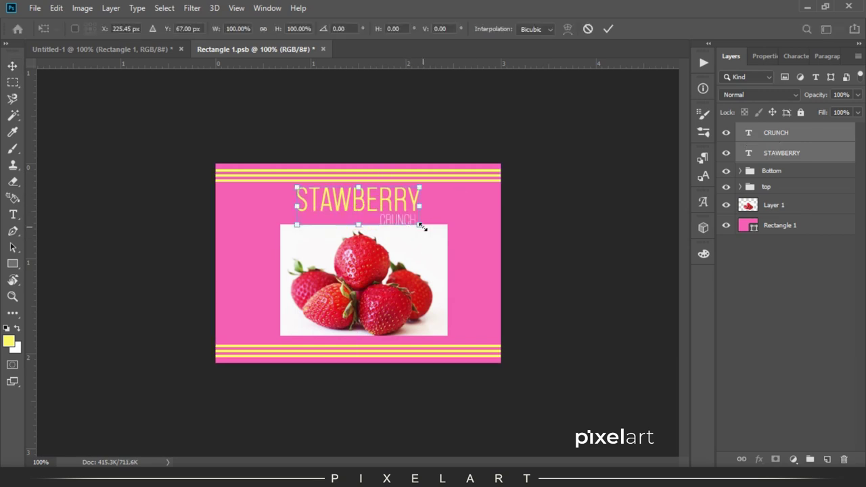
pyautogui.moveTo(415, 223); pyautogui.dragTo(407, 217)
pyautogui.press('Return')
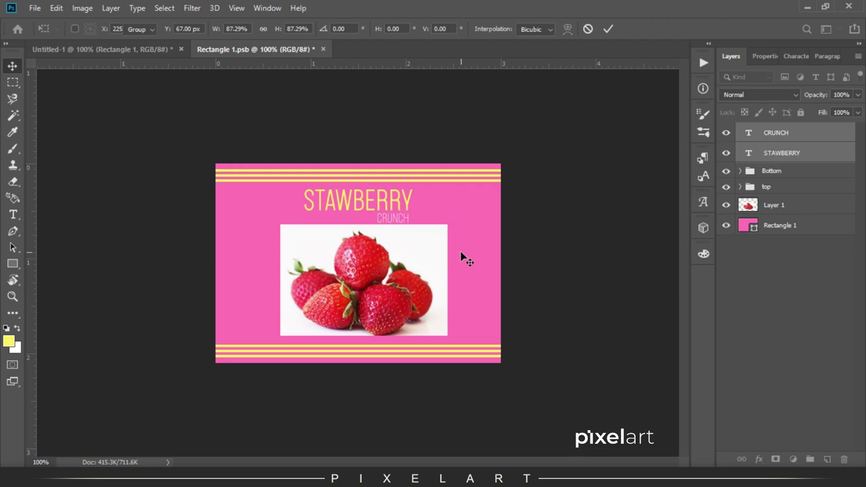
pyautogui.press('Up')
pyautogui.press('Up')
pyautogui.press('Up')
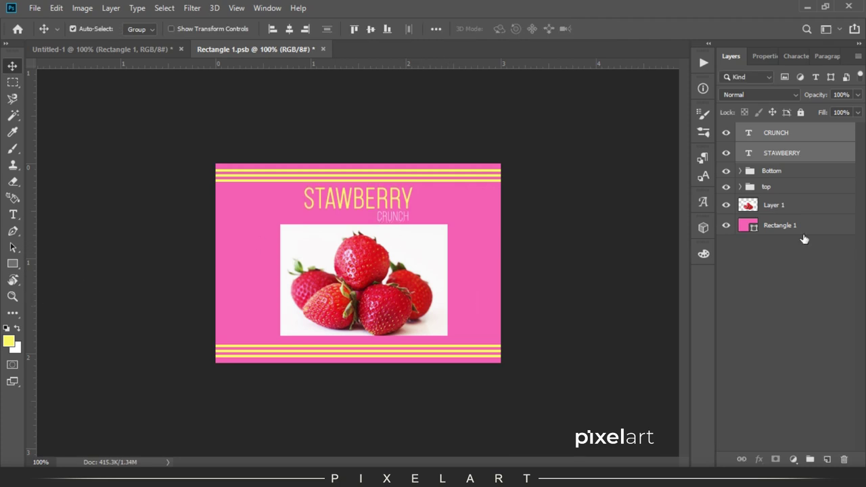
pyautogui.click(778, 205)
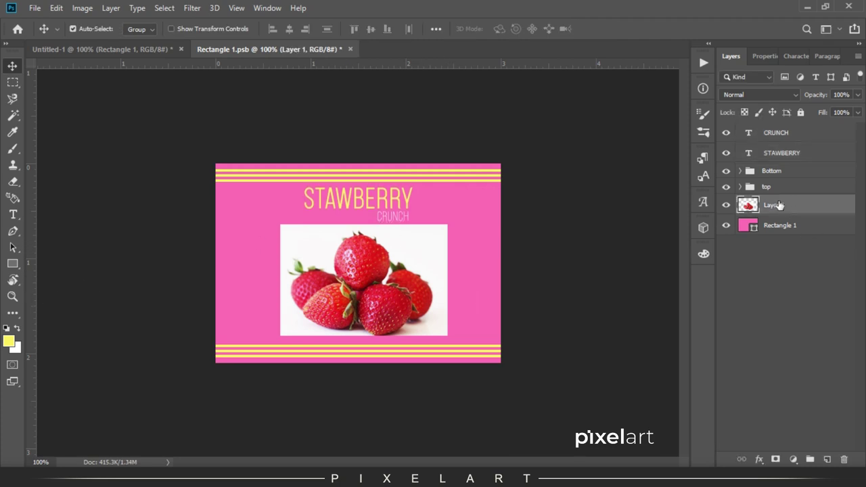
pyautogui.click(764, 94)
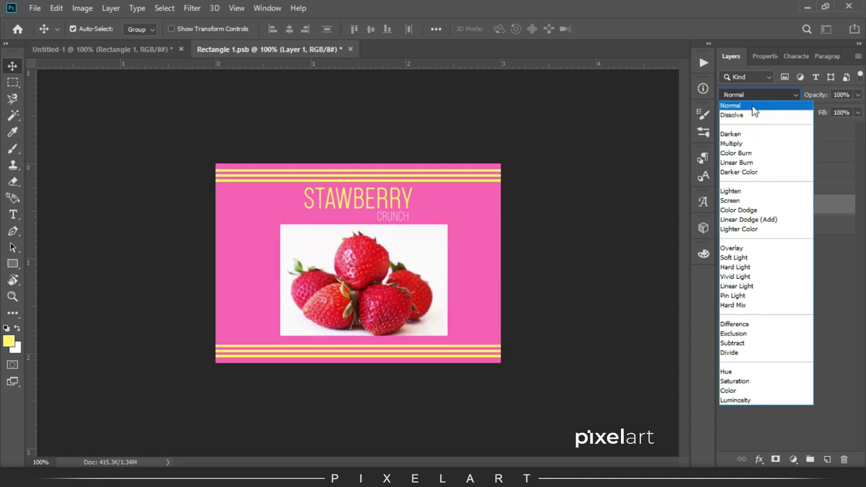
pyautogui.click(751, 106)
pyautogui.click(13, 115)
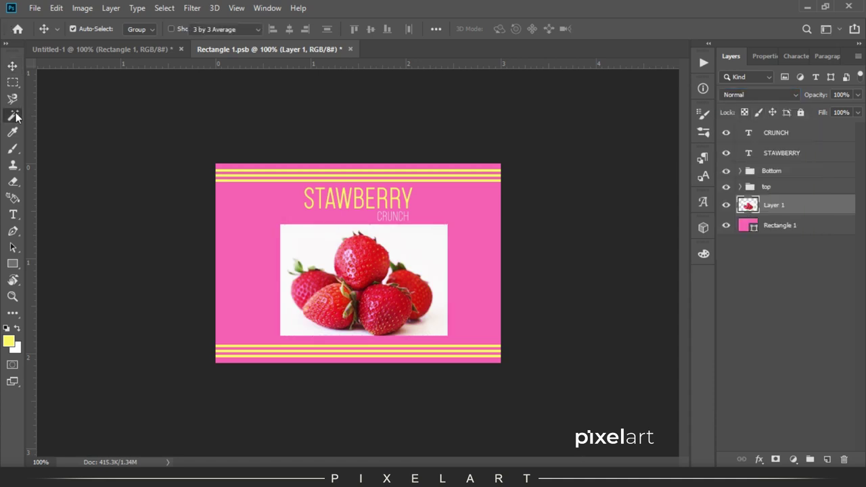
# - Magic Wand and delete the white backdrop and leftover white patch around the strawberries
pyautogui.rightClick(13, 115)
pyautogui.click(68, 124)
pyautogui.click(310, 244)
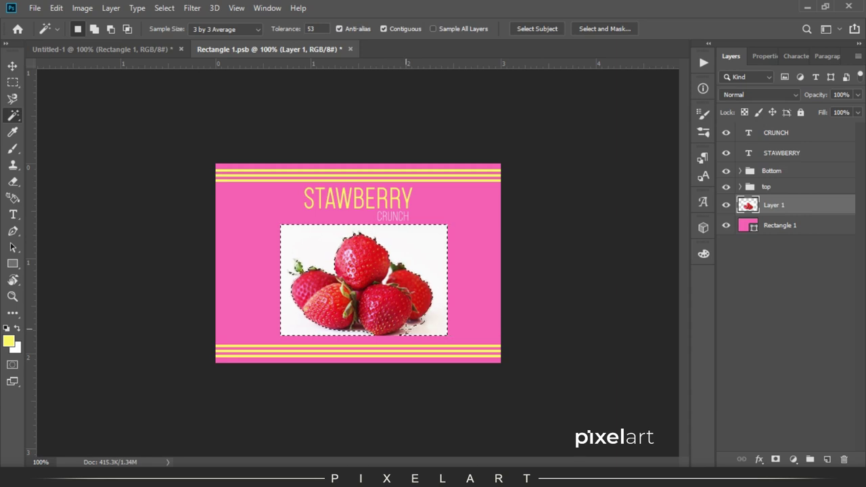
pyautogui.press('Delete')
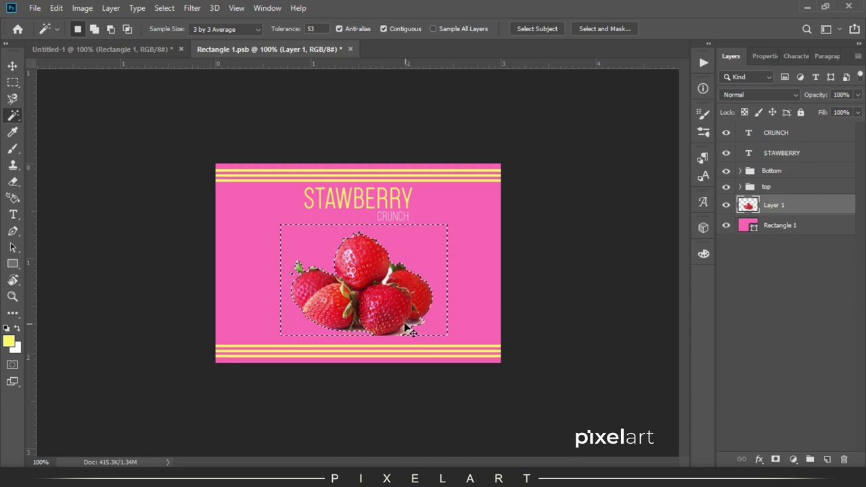
pyautogui.hotkey('ctrl', '+')
pyautogui.scroll(-2, 419, 343)
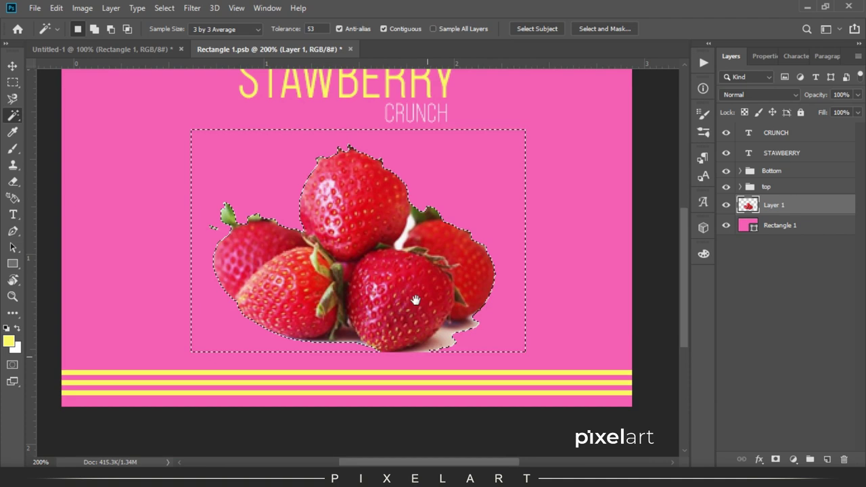
pyautogui.click(439, 343)
pyautogui.press('Delete')
pyautogui.hotkey('ctrl', 'd')
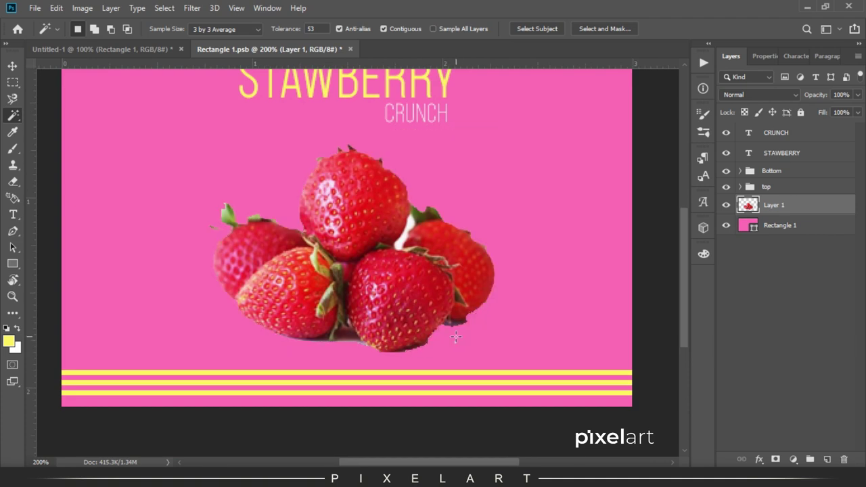
# - Erase the dark fringe under the strawberries with a size-9 eraser at 400% zoom
pyautogui.press('e')
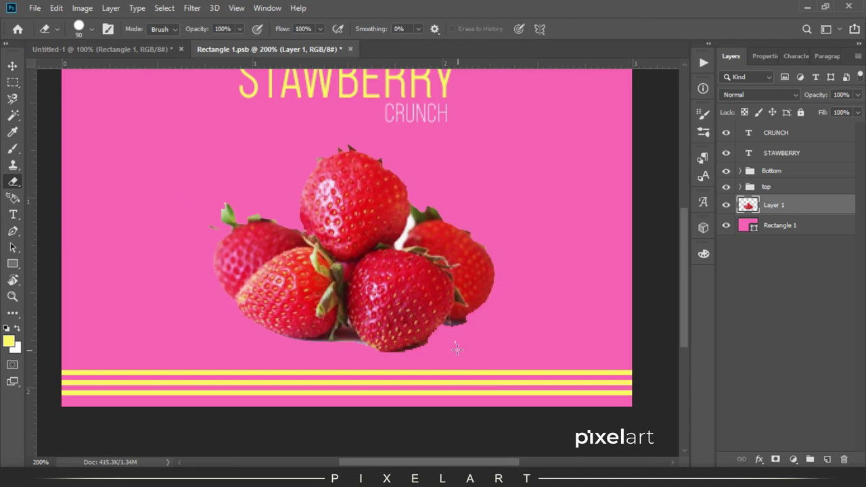
pyautogui.press('capslock')
pyautogui.rightClick(507, 178)
pyautogui.doubleClick(574, 336)
pyautogui.press('[')
pyautogui.press('[')
pyautogui.press('[')
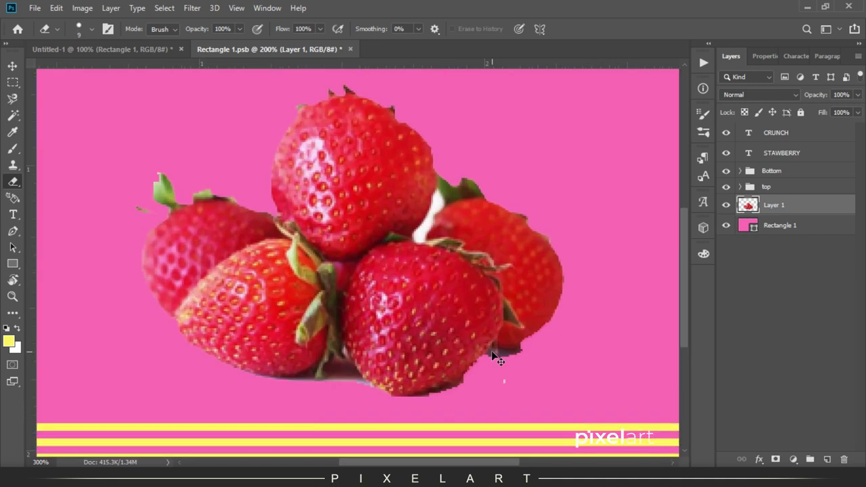
pyautogui.hotkey('ctrl', '+')
pyautogui.moveTo(467, 377); pyautogui.dragTo(303, 226)
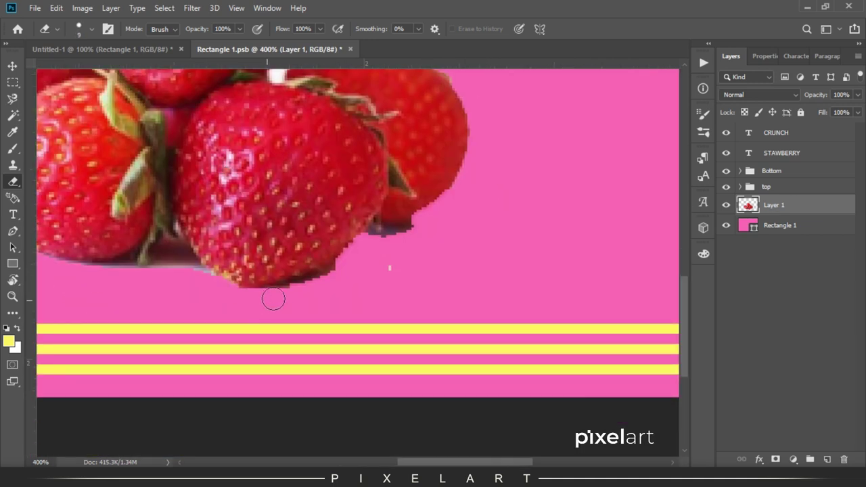
pyautogui.moveTo(288, 293)
pyautogui.mouseDown()
pyautogui.moveTo(367, 241)
pyautogui.moveTo(407, 234)
pyautogui.moveTo(288, 296)
pyautogui.moveTo(354, 250)
pyautogui.moveTo(388, 259)
pyautogui.moveTo(387, 289)
pyautogui.mouseUp()
pyautogui.scroll(5, 426, 334)
pyautogui.hscroll(-3, 426, 334)
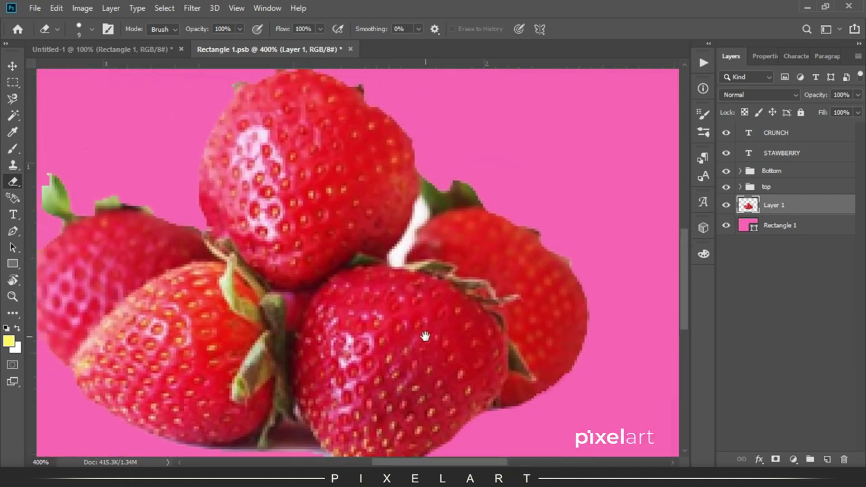
pyautogui.click(12, 115)
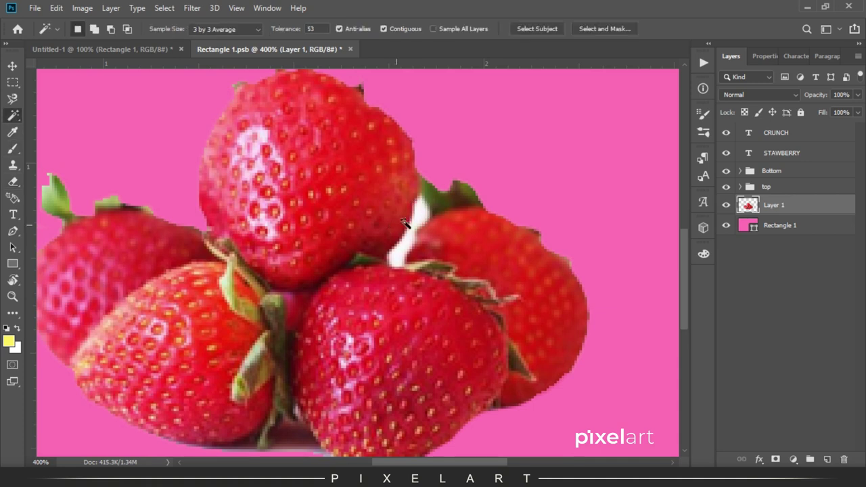
# - Magic Wand the white gap between the strawberries and delete it
pyautogui.click(418, 220)
pyautogui.press('Delete')
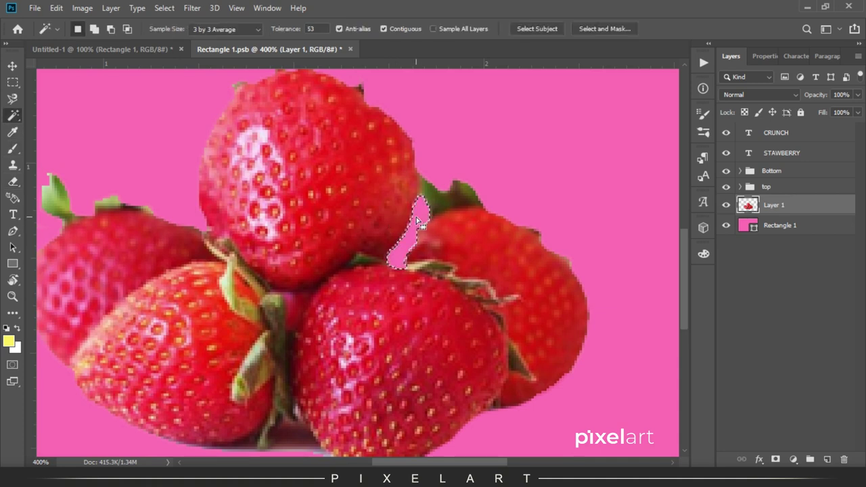
pyautogui.hotkey('ctrl', '-')
pyautogui.hotkey('ctrl', '-')
pyautogui.hotkey('ctrl', '-')
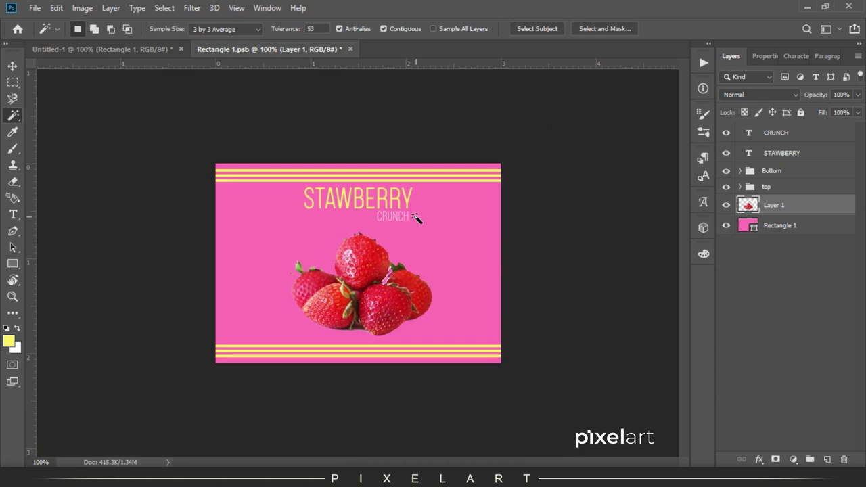
# - Begin editing the STAWBERRY title text with the Type tool
pyautogui.press('v')
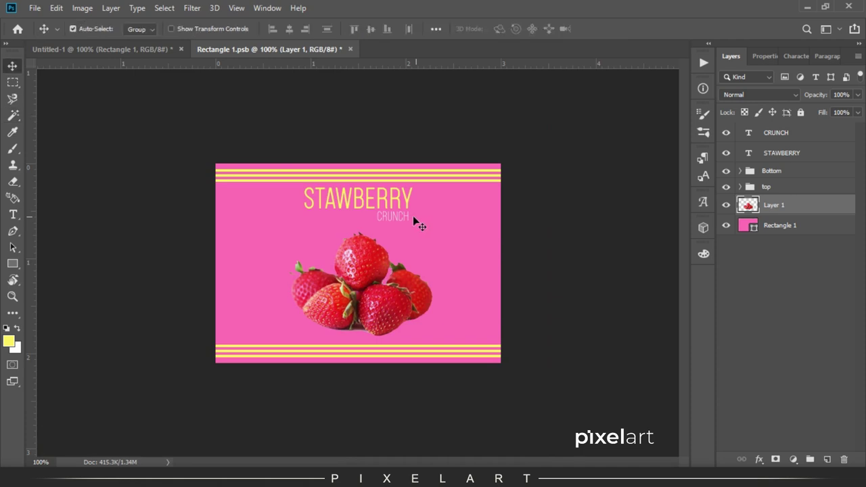
pyautogui.press('t')
pyautogui.doubleClick(346, 197)
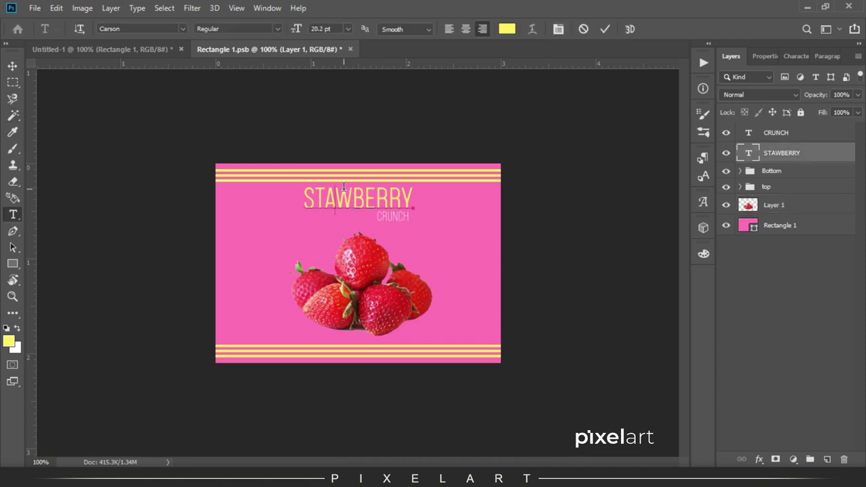
# - Set the title in Back to Black Demo and retype it as 'Strawberry'
pyautogui.click(185, 29)
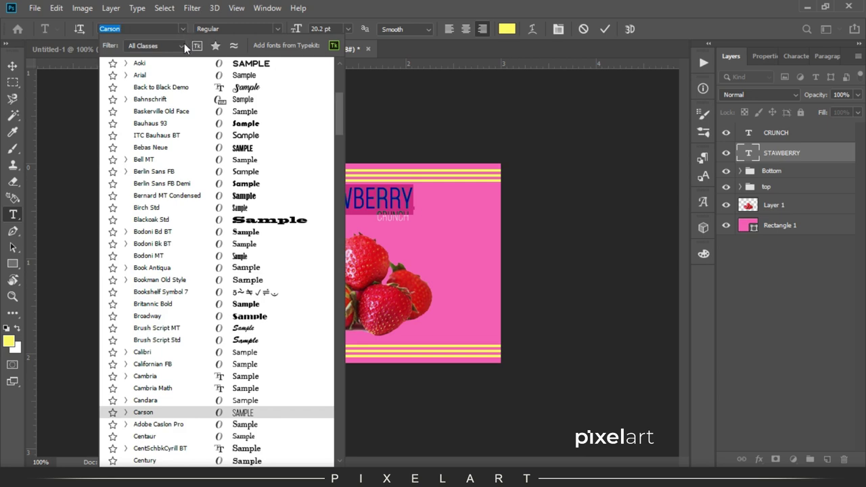
pyautogui.click(188, 90)
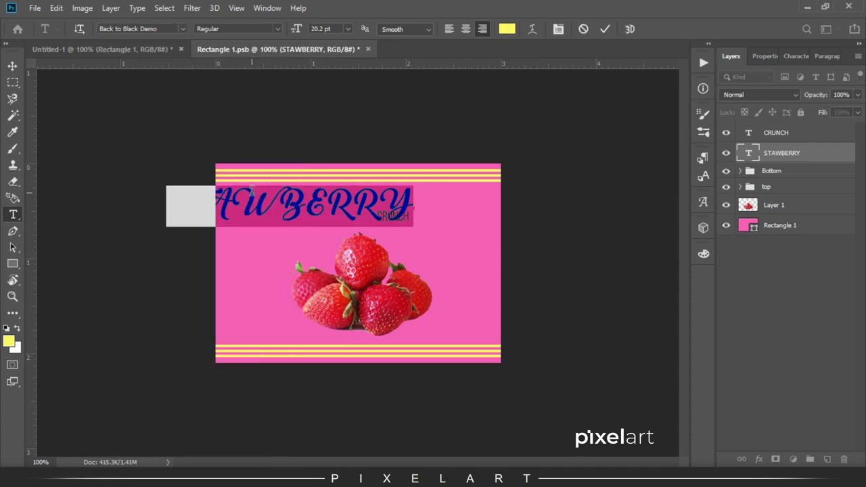
pyautogui.press('capslock')
pyautogui.write('S')
pyautogui.press('capslock')
pyautogui.write('t')
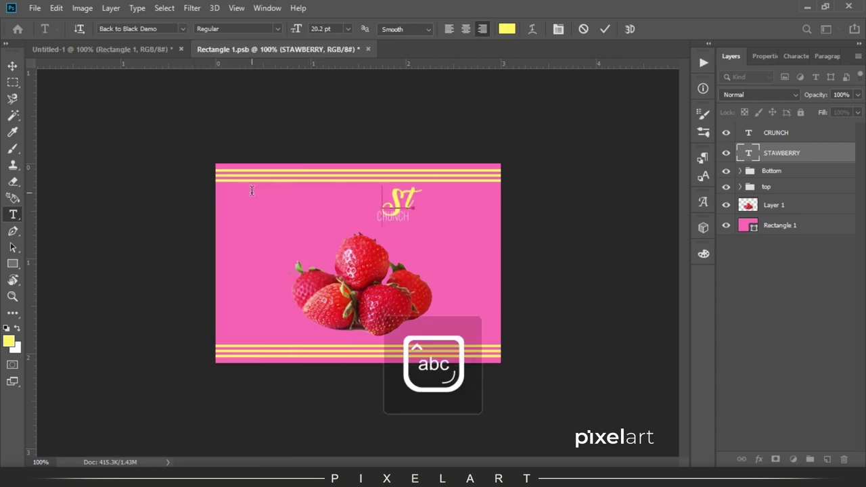
pyautogui.write('rawber')
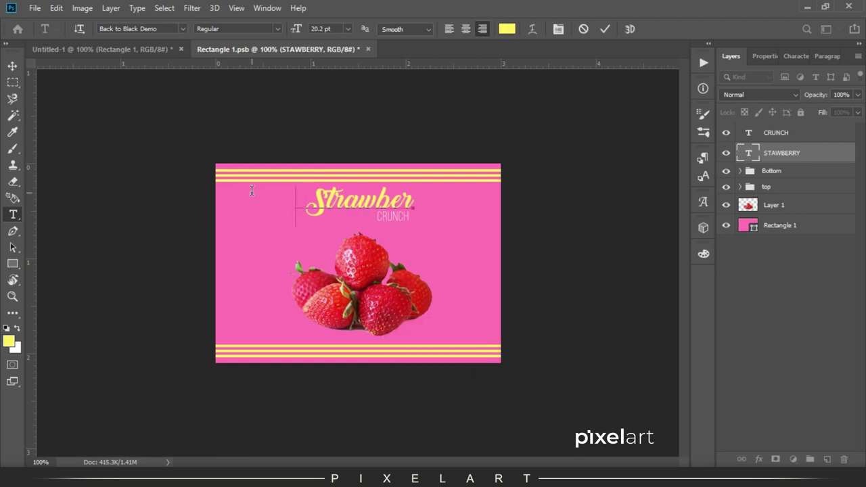
pyautogui.write('ry')
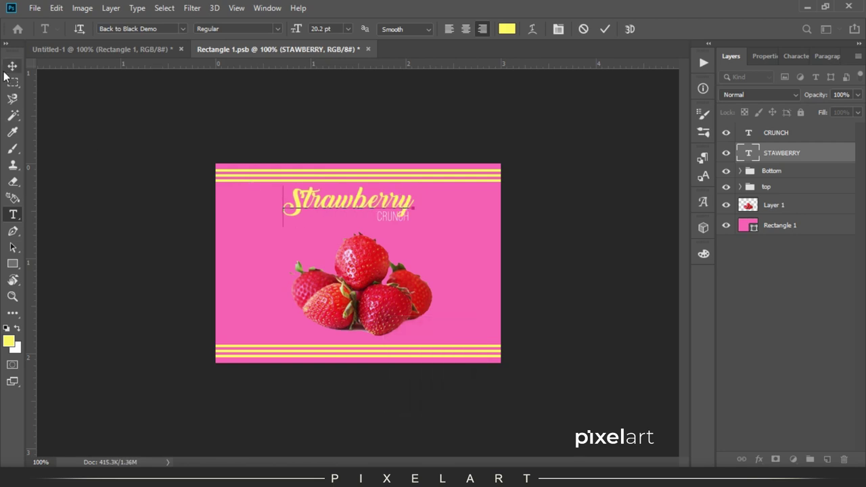
pyautogui.hotkey('ctrl', 'Return')
# - Nudge the Strawberry headline into place and move CRUNCH left beneath it
pyautogui.press('v')
pyautogui.hotkey('shift', 'Up')
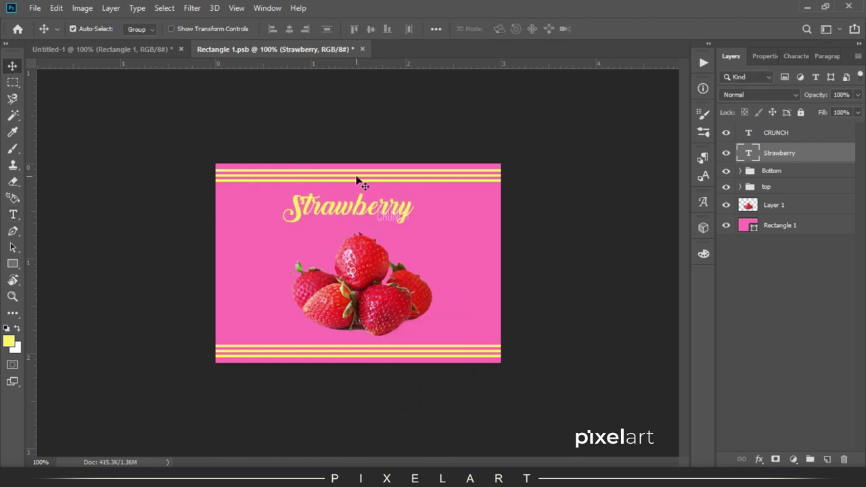
pyautogui.press('Down')
pyautogui.press('Down')
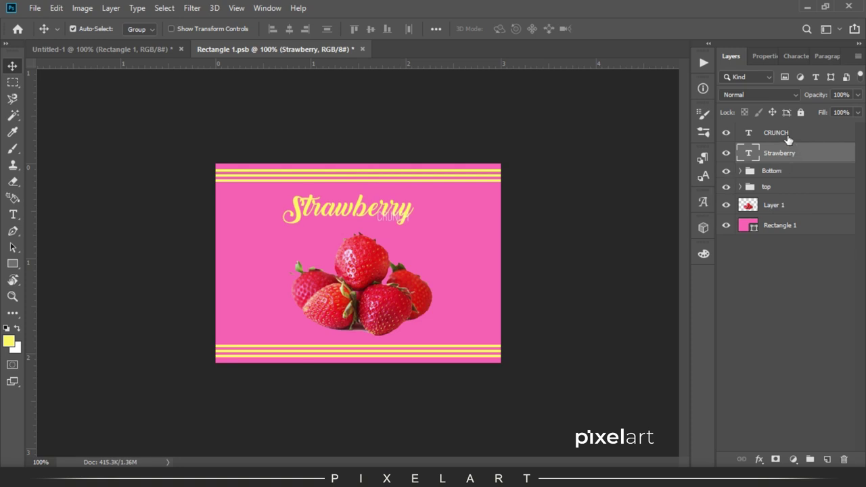
pyautogui.click(788, 138)
pyautogui.hotkey('shift', 'Left')
pyautogui.hotkey('shift', 'Left')
pyautogui.hotkey('shift', 'Left')
pyautogui.hotkey('shift', 'Left')
pyautogui.hotkey('shift', 'Left')
pyautogui.press('Down')
pyautogui.press('Down')
pyautogui.press('Down')
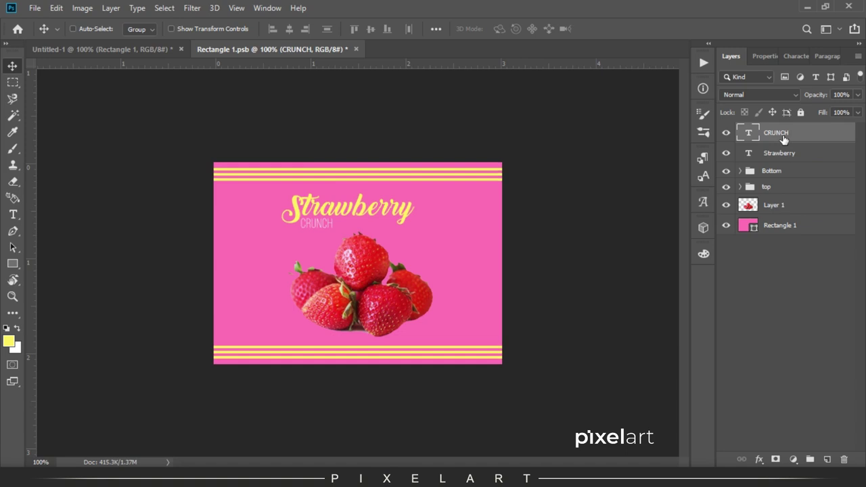
pyautogui.hotkey('ctrl', '+')
pyautogui.press('t')
pyautogui.click(290, 184)
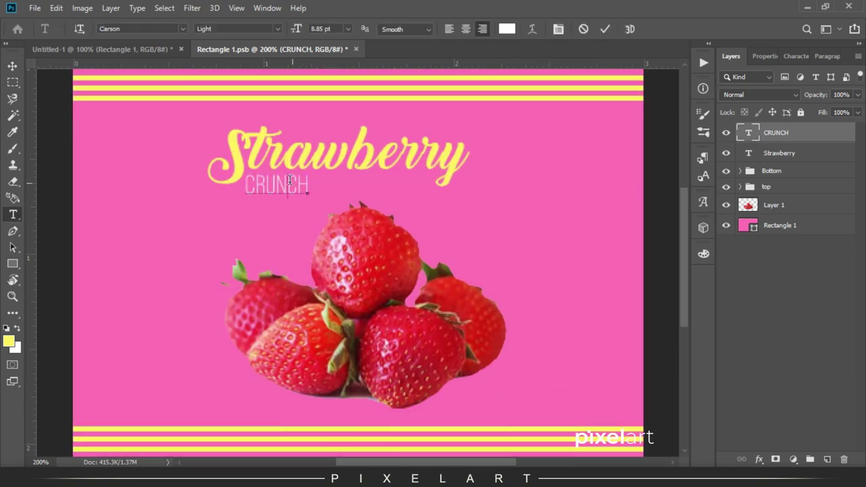
# - Change CRUNCH to ITC Bauhaus BT and nudge it right to centre it
pyautogui.hotkey('ctrl', 'a')
pyautogui.click(183, 29)
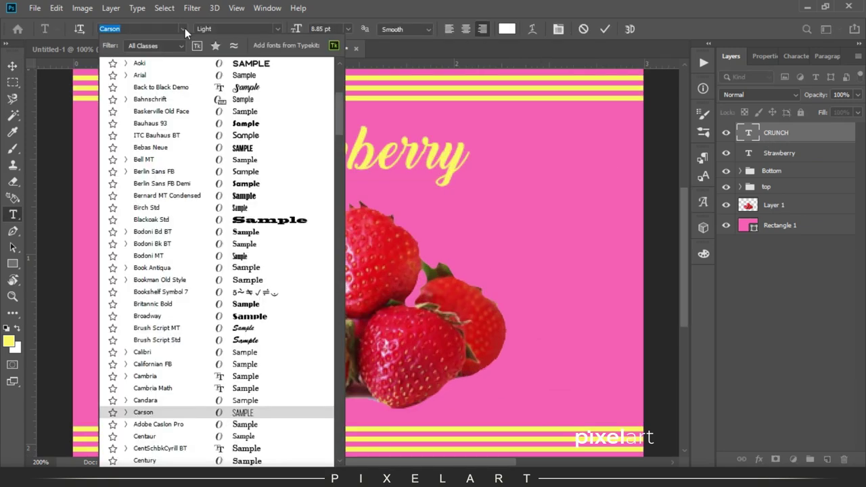
pyautogui.click(199, 135)
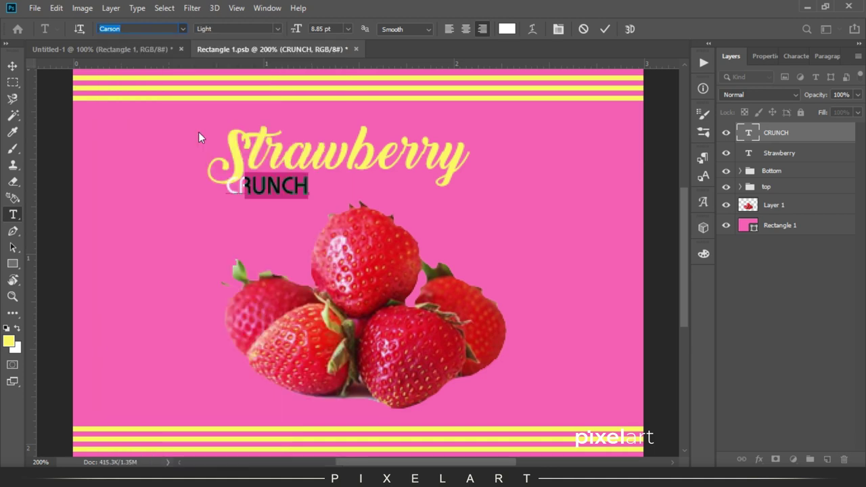
pyautogui.click(12, 66)
pyautogui.hotkey('shift', 'Right')
pyautogui.hotkey('shift', 'Right')
pyautogui.hotkey('shift', 'Right')
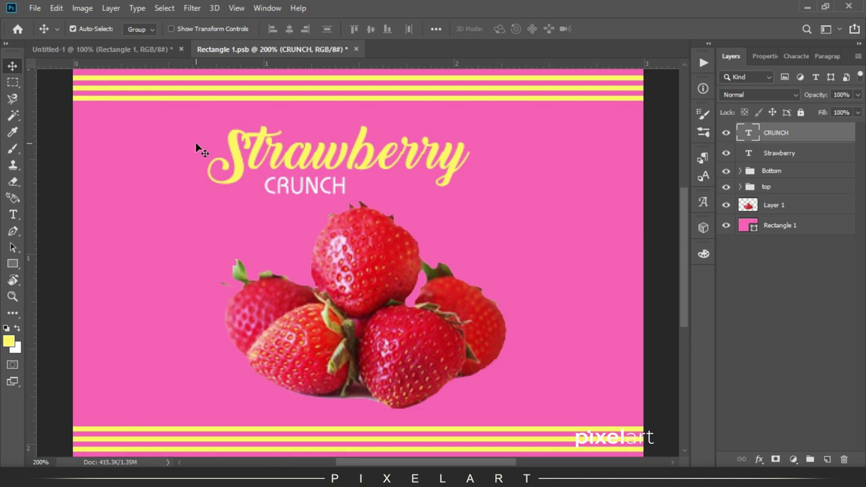
# - Try filling the headline with red sampled from a strawberry, then revert to yellow
pyautogui.press('i')
pyautogui.click(395, 243)
pyautogui.click(17, 329)
pyautogui.press('v')
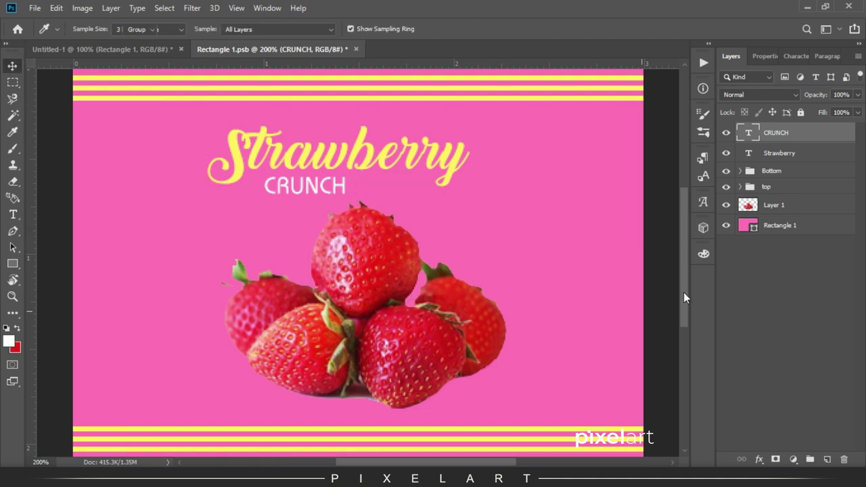
pyautogui.click(783, 152)
pyautogui.hotkey('ctrl', 'BackSpace')
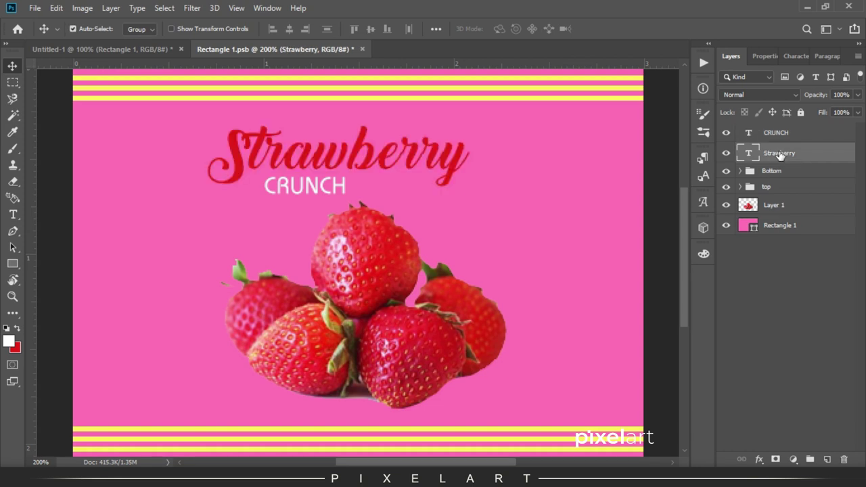
pyautogui.hotkey('ctrl', 'z')
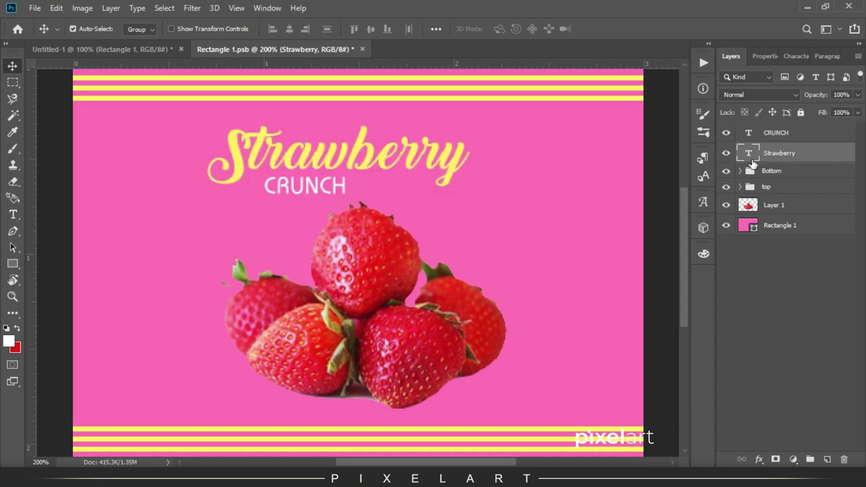
pyautogui.hotkey('ctrl', '-')
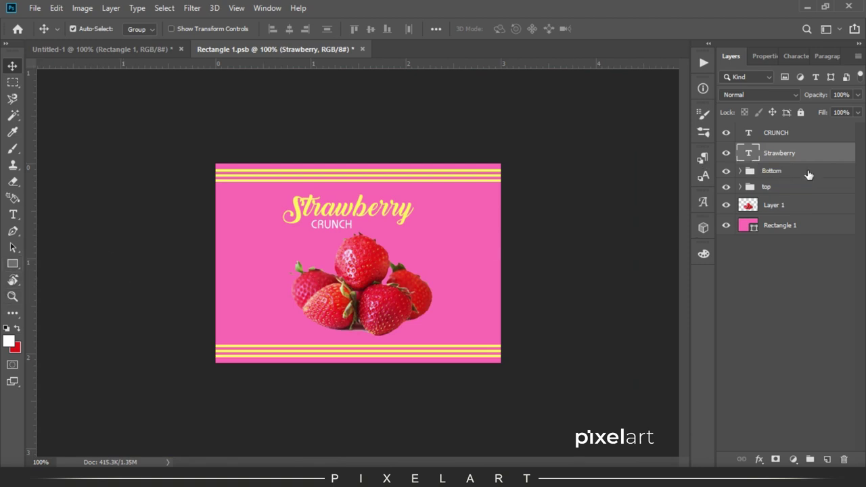
pyautogui.click(12, 263)
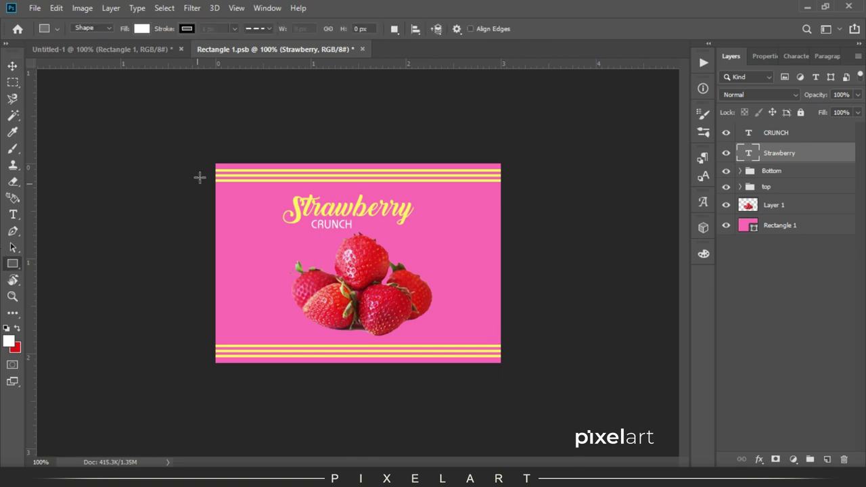
# - Draw a tall rectangle over the label's left edge with no outline
pyautogui.moveTo(231, 138)
pyautogui.mouseDown()
pyautogui.moveTo(267, 457)
pyautogui.moveTo(257, 457)
pyautogui.mouseUp()
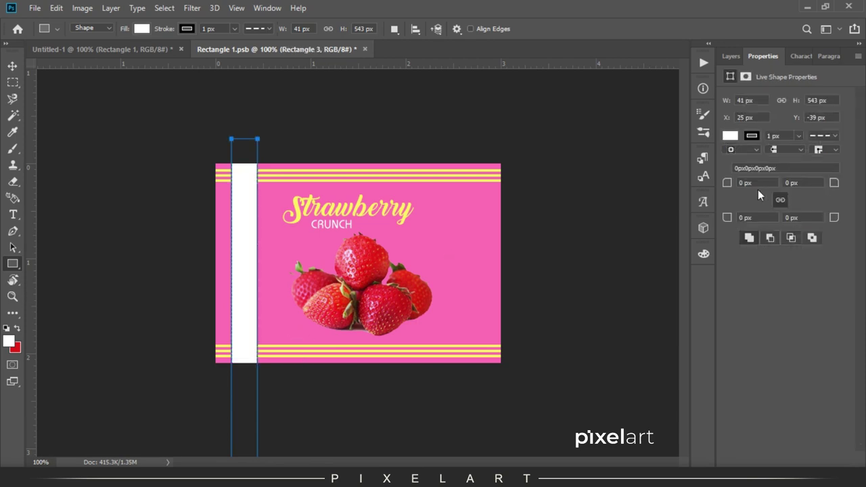
pyautogui.click(748, 134)
pyautogui.click(734, 165)
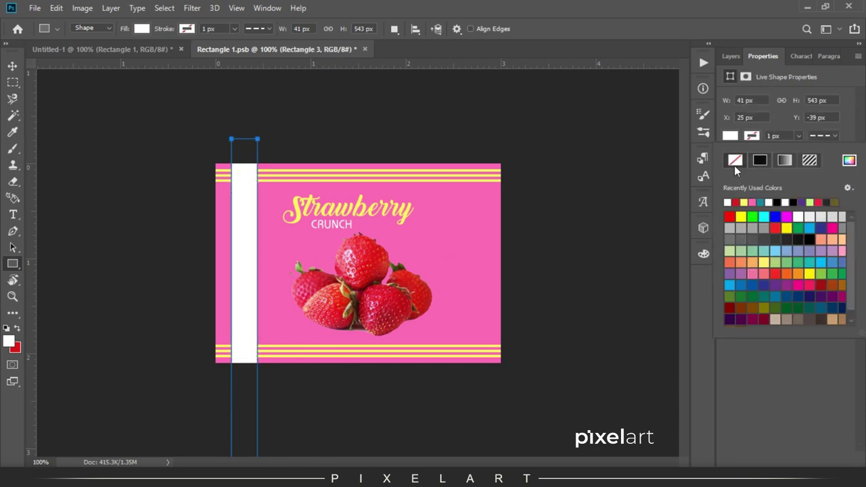
pyautogui.click(11, 69)
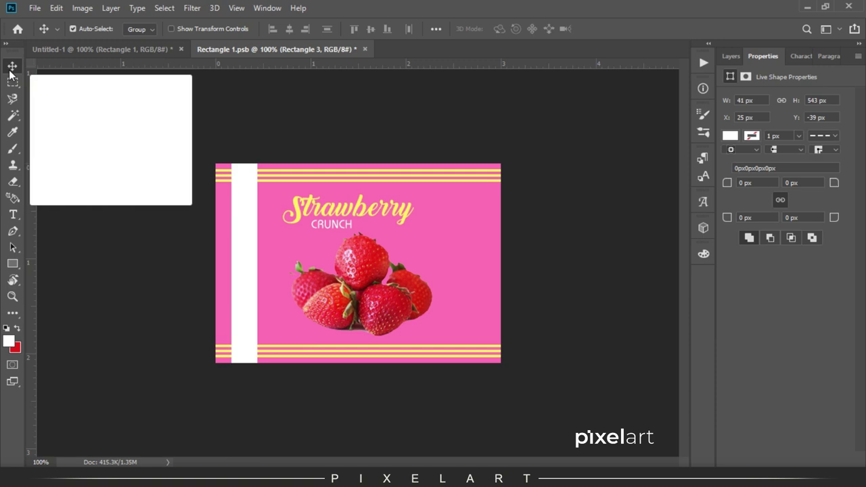
# - Fill the rectangle with the yellow sampled from the Strawberry headline
pyautogui.hotkey('ctrl', '+')
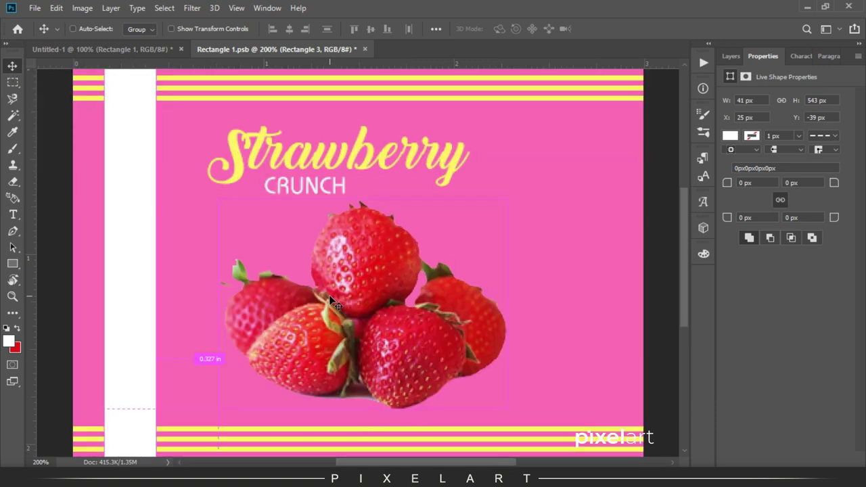
pyautogui.press('i')
pyautogui.click(238, 152)
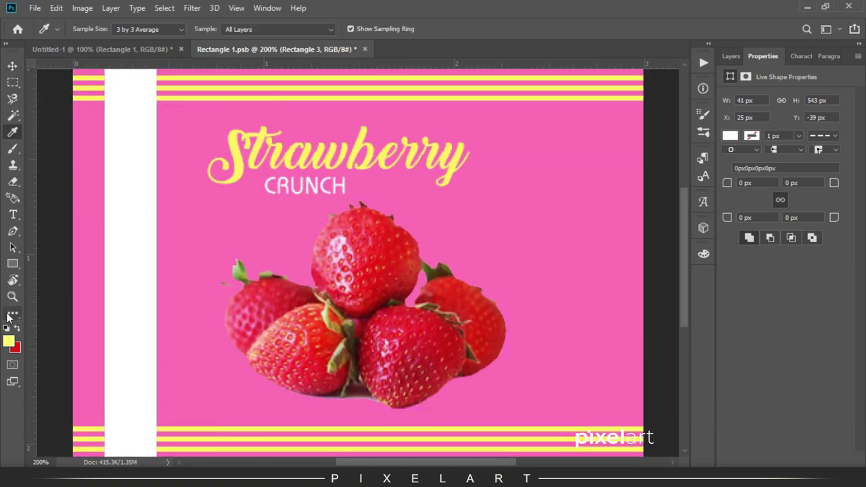
pyautogui.click(18, 327)
pyautogui.press('v')
pyautogui.hotkey('ctrl', 'BackSpace')
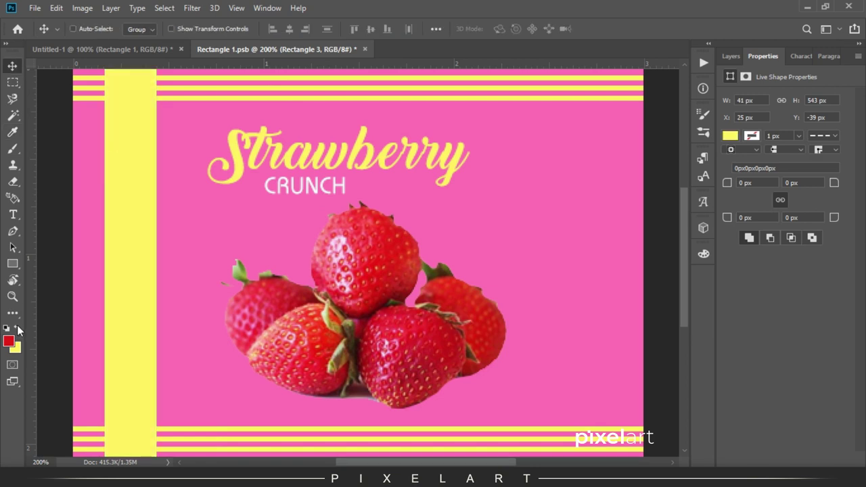
pyautogui.hotkey('ctrl', '-')
pyautogui.click(731, 55)
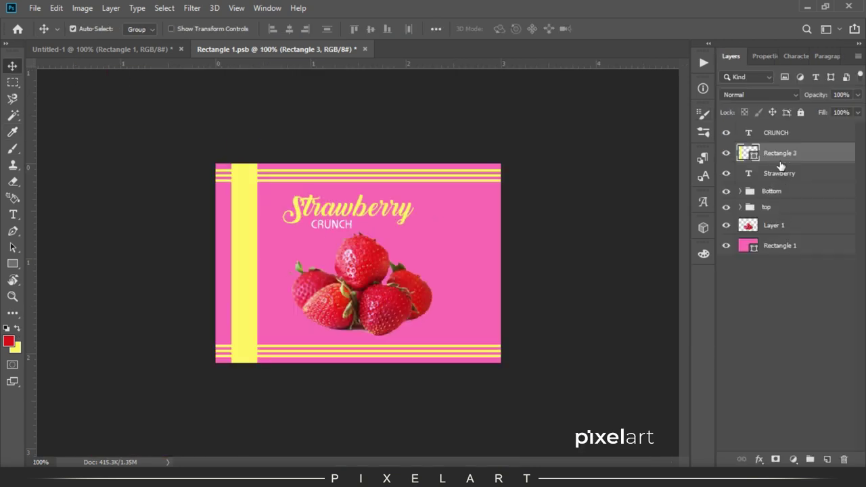
# - Widen the yellow stripe and stretch it upward past the label's top
pyautogui.hotkey('ctrl', 't')
pyautogui.moveTo(259, 257); pyautogui.dragTo(277, 258)
pyautogui.moveTo(257, 139); pyautogui.dragTo(267, 39)
pyautogui.hotkey('ctrl', '-')
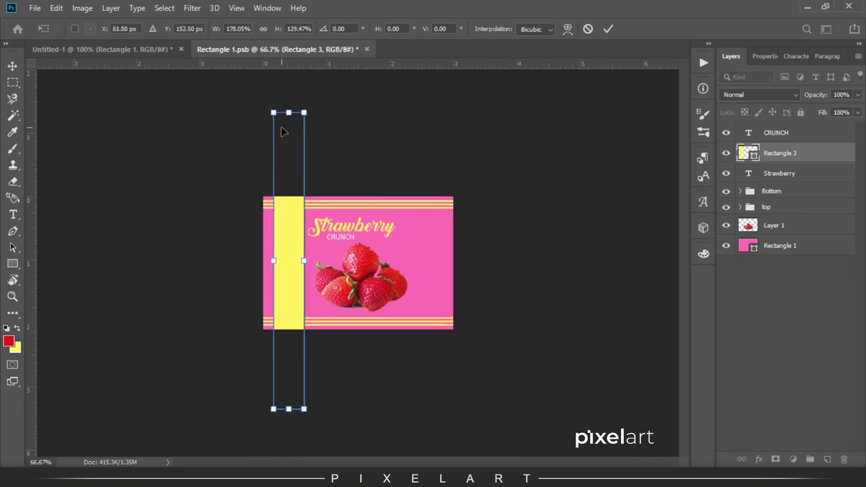
# - Tilt the yellow stripe 15° clockwise and make two copies, each shifted right
pyautogui.moveTo(314, 106); pyautogui.dragTo(376, 117)
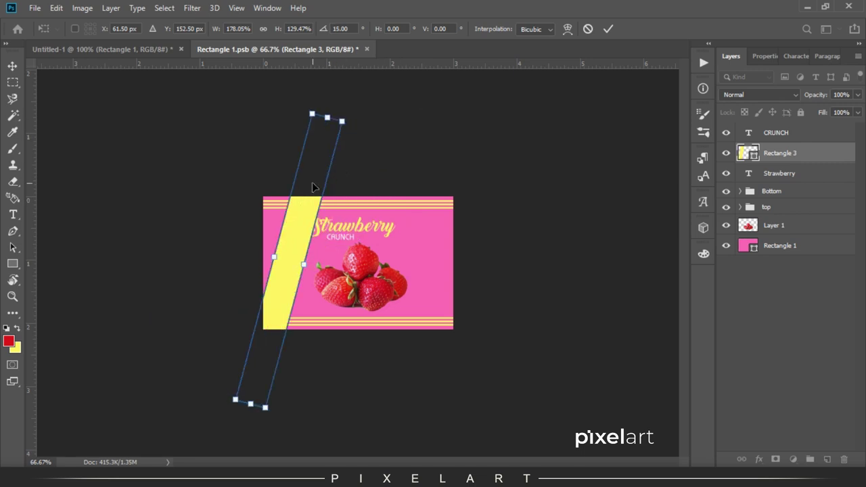
pyautogui.press('Return')
pyautogui.hotkey('ctrl', 'j')
pyautogui.hotkey('shift', 'Right')
pyautogui.hotkey('shift', 'Right')
pyautogui.hotkey('shift', 'Right')
pyautogui.hotkey('shift', 'Right')
pyautogui.hotkey('shift', 'Right')
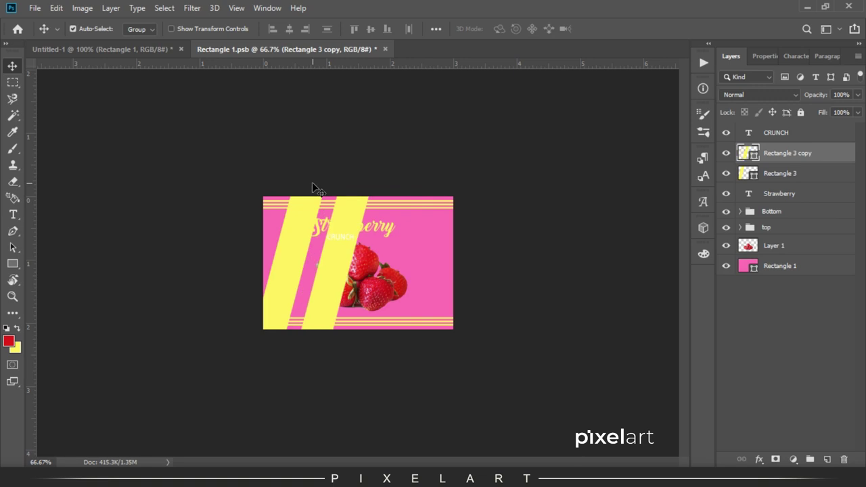
pyautogui.hotkey('ctrl', 'j')
pyautogui.hotkey('shift', 'Right')
pyautogui.hotkey('shift', 'Right')
pyautogui.hotkey('shift', 'Right')
pyautogui.hotkey('shift', 'Right')
pyautogui.hotkey('shift', 'Right')
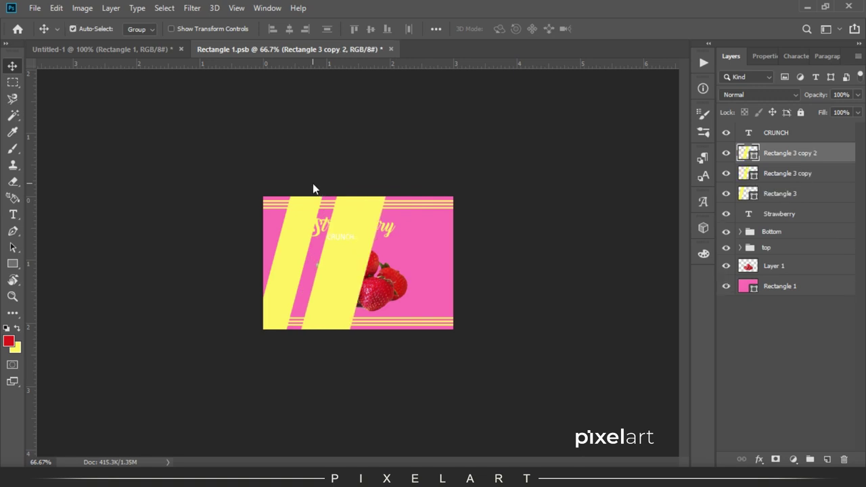
pyautogui.hotkey('shift', 'Right')
pyautogui.hotkey('shift', 'Right')
pyautogui.hotkey('shift', 'Right')
pyautogui.hotkey('shift', 'Right')
pyautogui.hotkey('shift', 'Right')
pyautogui.hotkey('shift', 'Right')
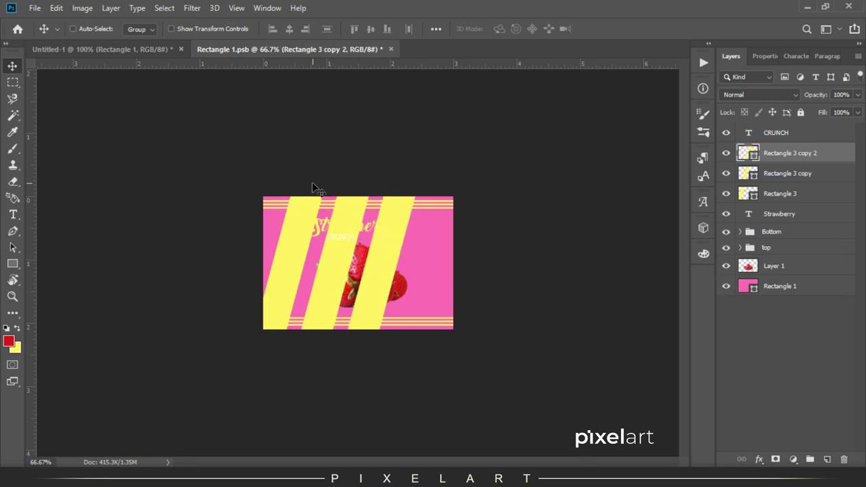
# - Add two more stripe copies toward the right edge and one toward the left edge
pyautogui.hotkey('ctrl', 'j')
pyautogui.hotkey('shift', 'Right')
pyautogui.hotkey('shift', 'Right')
pyautogui.hotkey('shift', 'Right')
pyautogui.hotkey('shift', 'Right')
pyautogui.hotkey('shift', 'Right')
pyautogui.hotkey('shift', 'Right')
pyautogui.hotkey('shift', 'Right')
pyautogui.hotkey('shift', 'Right')
pyautogui.hotkey('shift', 'Right')
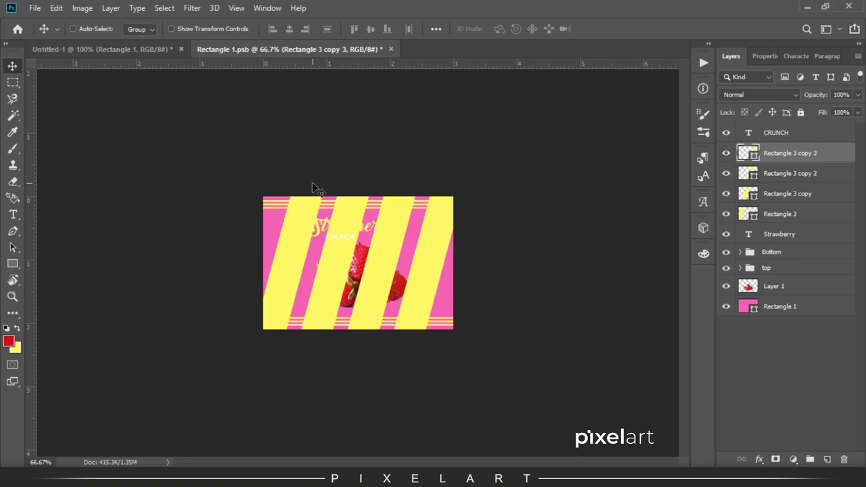
pyautogui.hotkey('ctrl', 'j')
pyautogui.hotkey('shift', 'Right')
pyautogui.hotkey('shift', 'Right')
pyautogui.hotkey('shift', 'Right')
pyautogui.hotkey('shift', 'Right')
pyautogui.hotkey('shift', 'Right')
pyautogui.hotkey('shift', 'Right')
pyautogui.hotkey('shift', 'Right')
pyautogui.hotkey('shift', 'Right')
pyautogui.hotkey('shift', 'Right')
pyautogui.hotkey('shift', 'Right')
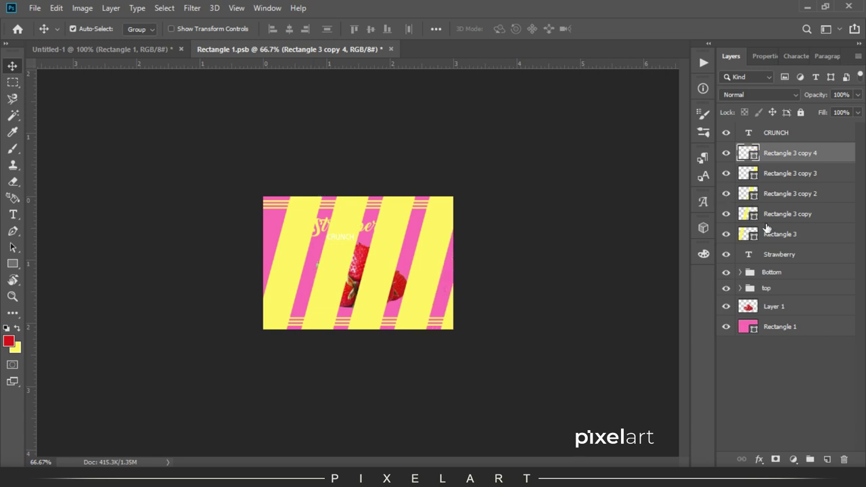
pyautogui.click(779, 234)
pyautogui.hotkey('ctrl', 'j')
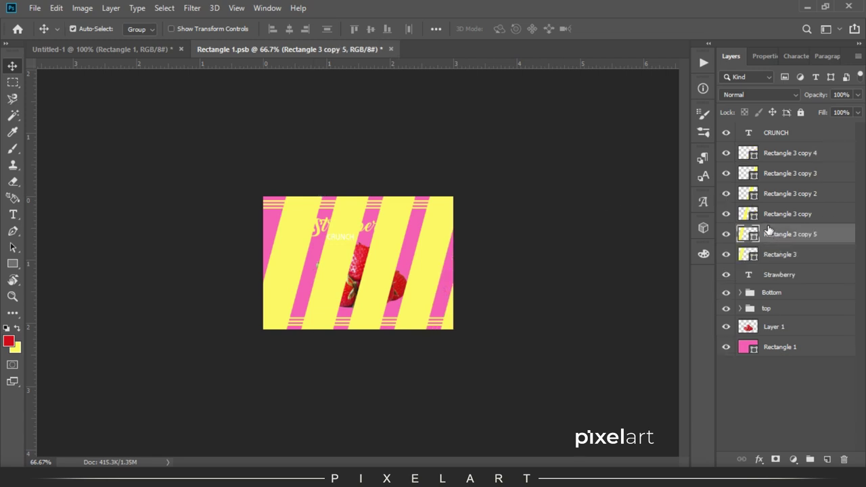
pyautogui.hotkey('shift', 'Left')
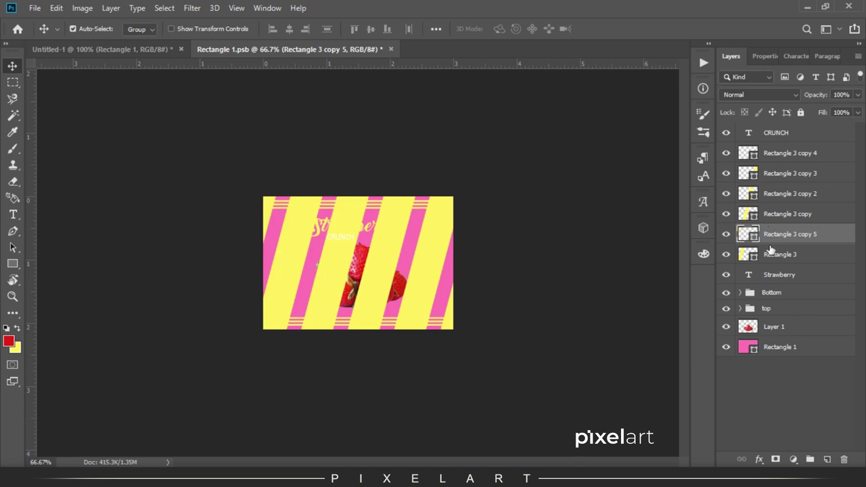
# - Group the six stripe layers, Rectangle 3 through Rectangle 3 copy 5, into Group 1
pyautogui.keyDown('shift'); pyautogui.click(764, 154); pyautogui.keyUp('shift')
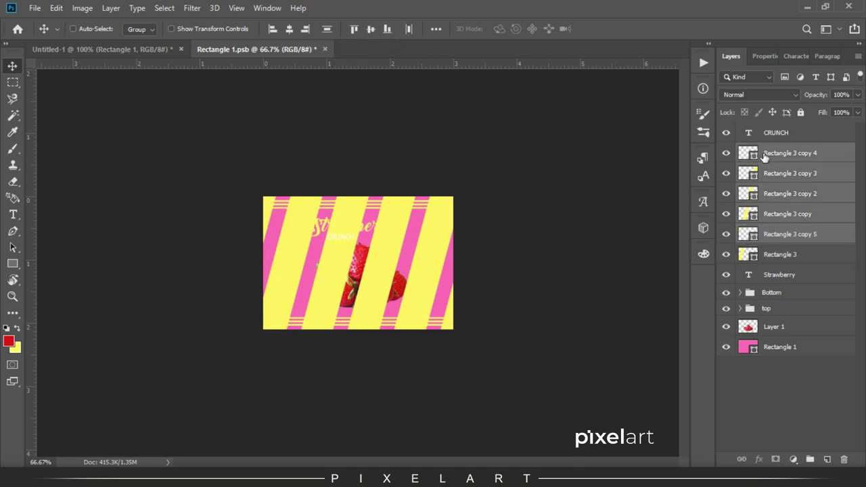
pyautogui.keyDown('shift'); pyautogui.click(776, 260); pyautogui.keyUp('shift')
pyautogui.hotkey('ctrl', 'g')
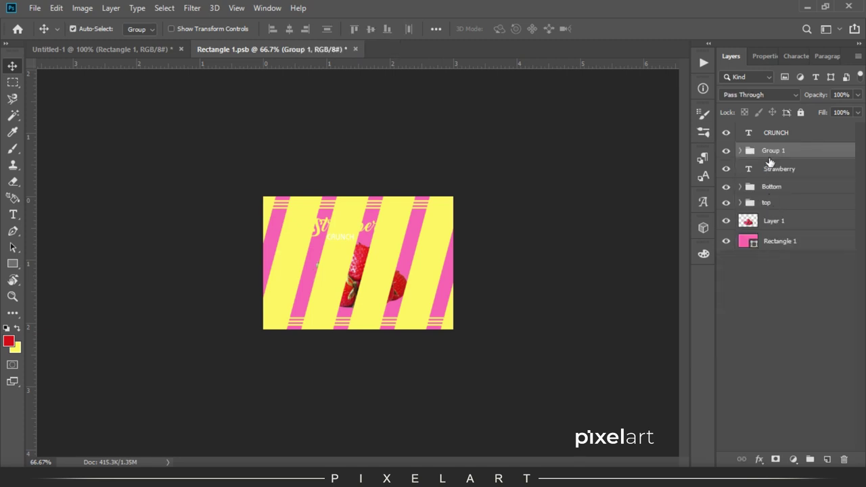
# - Rename Group 1 to backoff and move it below Layer 1
pyautogui.doubleClick(773, 151)
pyautogui.write('backoff')
pyautogui.press('Return')
pyautogui.moveTo(822, 98); pyautogui.dragTo(793, 96)
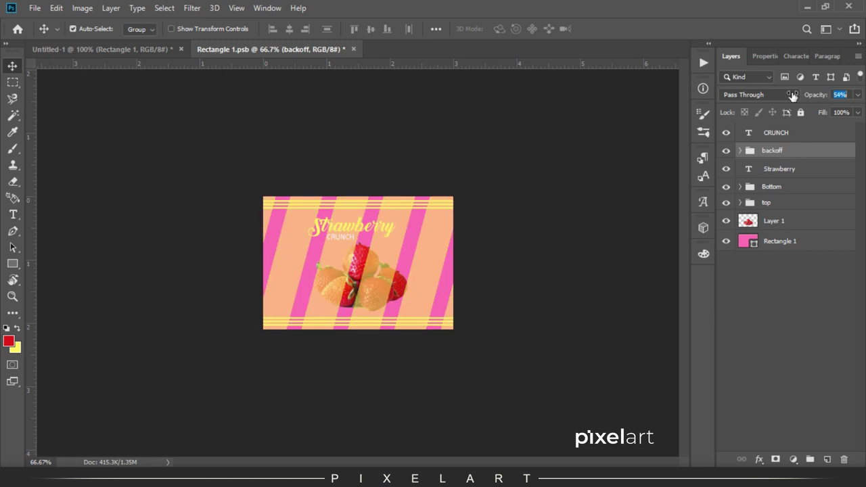
pyautogui.moveTo(781, 220); pyautogui.dragTo(781, 228)
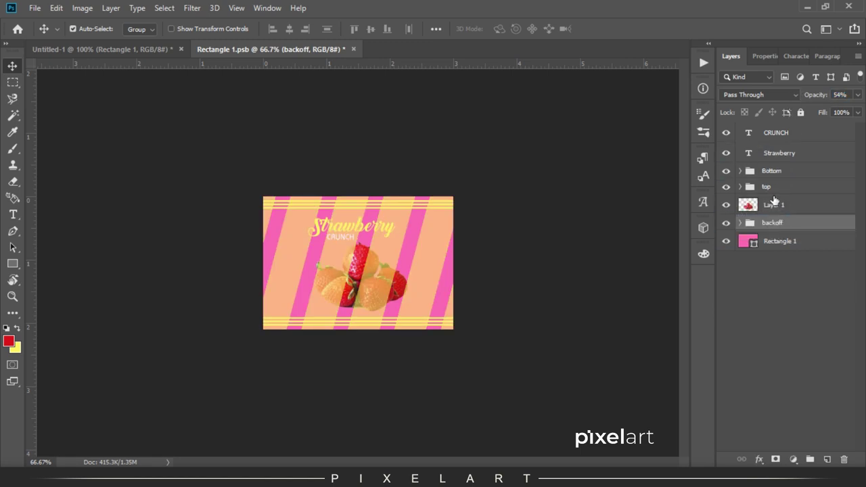
# - Blend the backoff group in Divide mode at 38% opacity
pyautogui.click(752, 98)
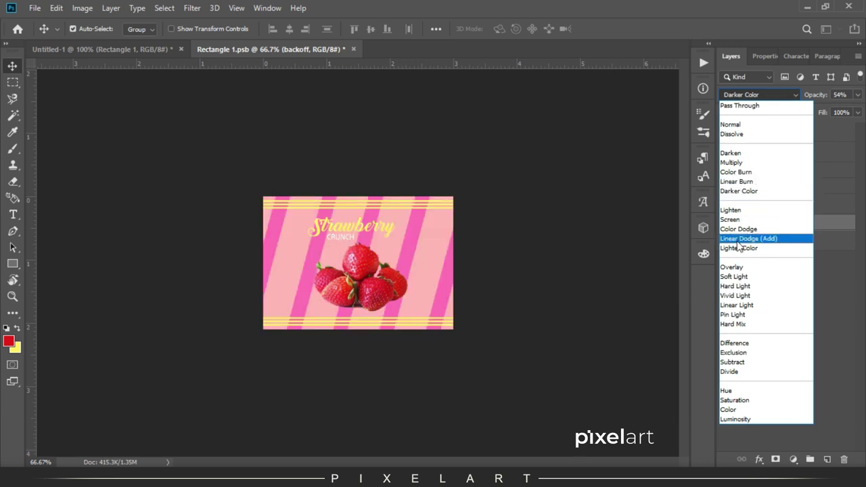
pyautogui.click(748, 372)
pyautogui.moveTo(812, 95)
pyautogui.mouseDown()
pyautogui.moveTo(821, 96)
pyautogui.moveTo(804, 96)
pyautogui.mouseUp()
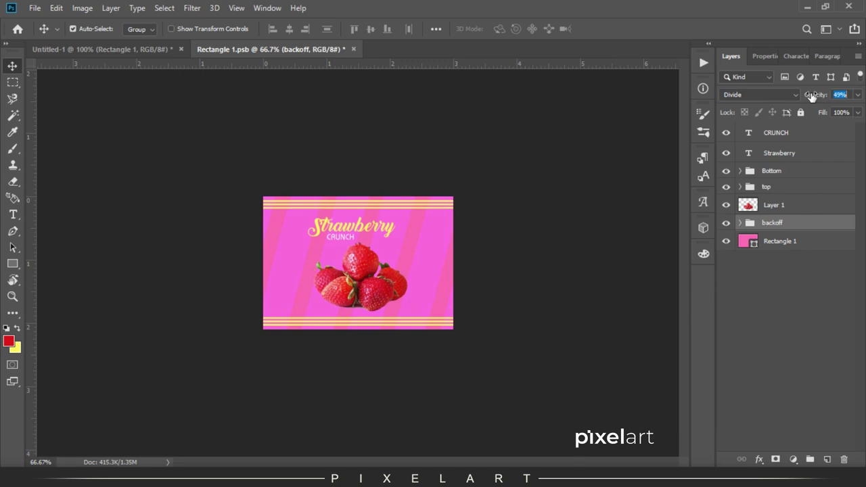
pyautogui.hotkey('ctrl', '+')
pyautogui.hotkey('ctrl', '+')
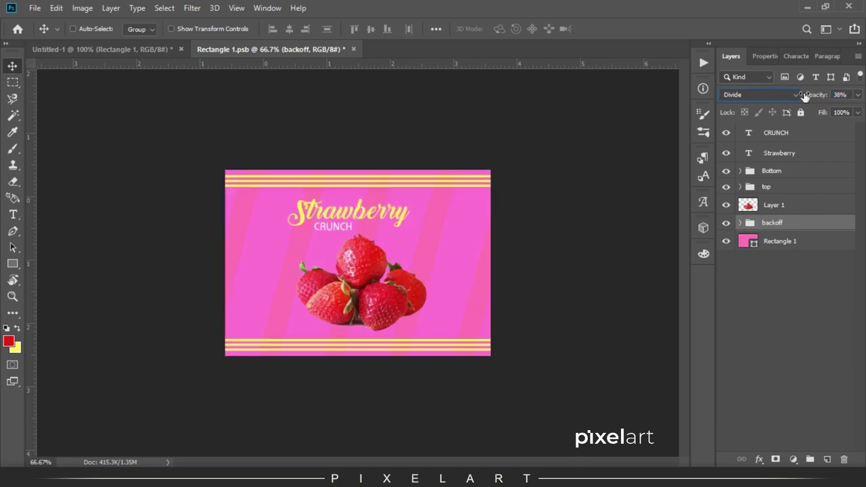
pyautogui.hotkey('ctrl', '-')
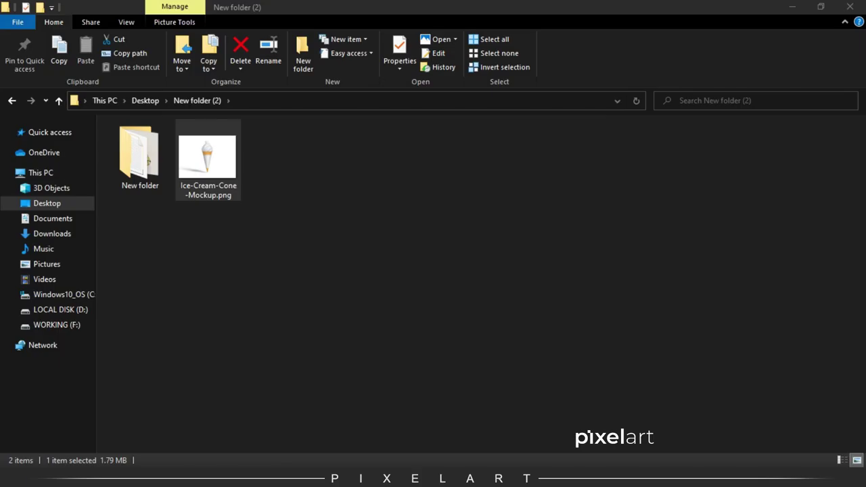
pyautogui.hotkey('alt', 'Tab')
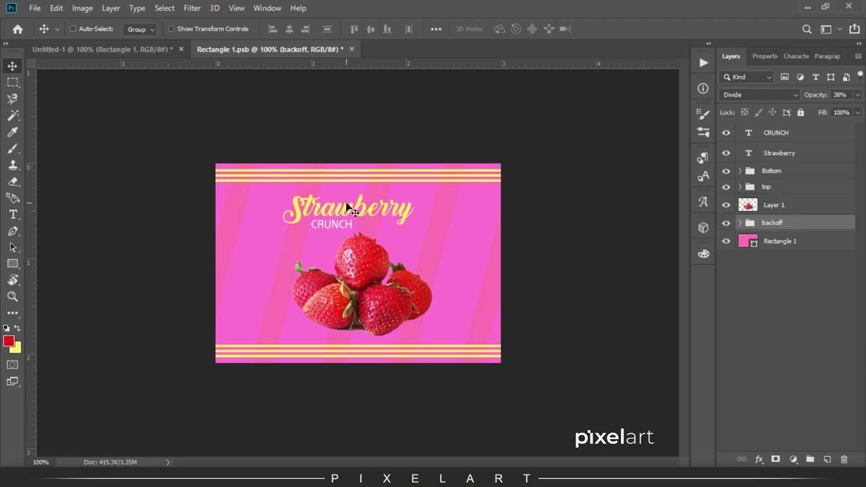
# - Duplicate the CRUNCH text, move the copy up, and retype it as PIXELART
pyautogui.hotkey('ctrl', '+')
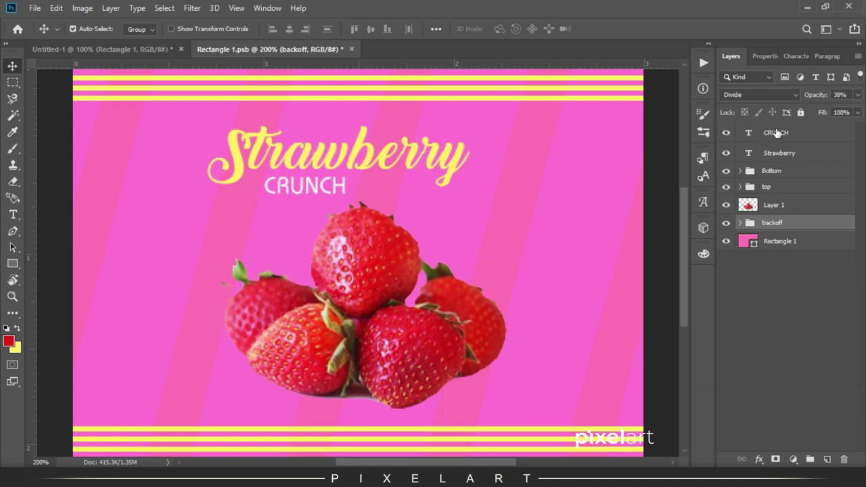
pyautogui.click(776, 132)
pyautogui.hotkey('ctrl', 'j')
pyautogui.hotkey('shift', 'Up')
pyautogui.hotkey('shift', 'Up')
pyautogui.hotkey('shift', 'Up')
pyautogui.hotkey('shift', 'Up')
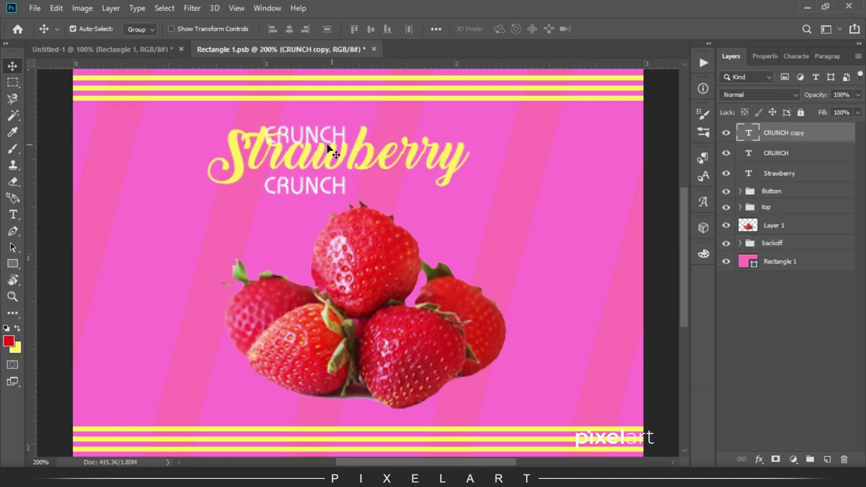
pyautogui.hotkey('shift', 'Up')
pyautogui.press('t')
pyautogui.doubleClick(310, 122)
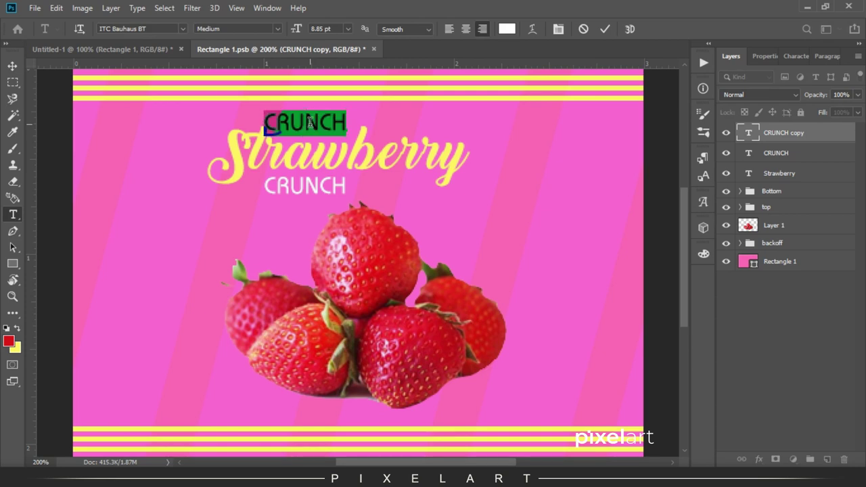
pyautogui.press('capslock')
pyautogui.write('PIXELART')
# - Set the PIXELART text in Quicksand Book
pyautogui.hotkey('ctrl', 'a')
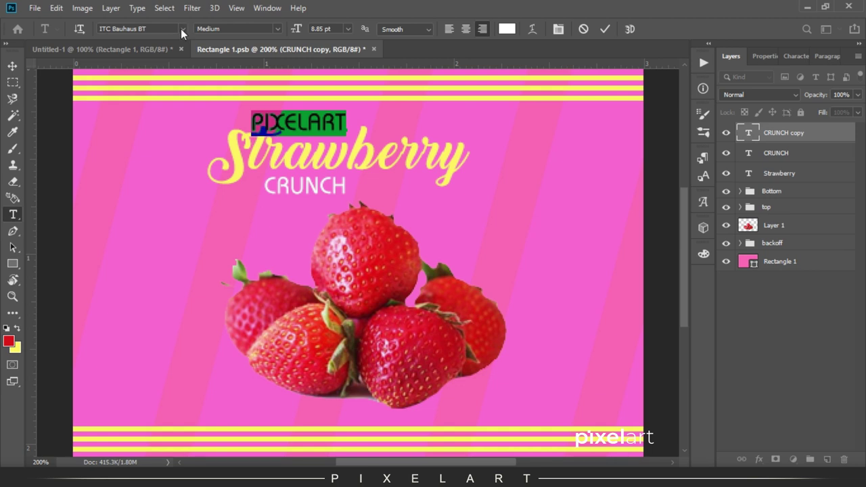
pyautogui.click(180, 28)
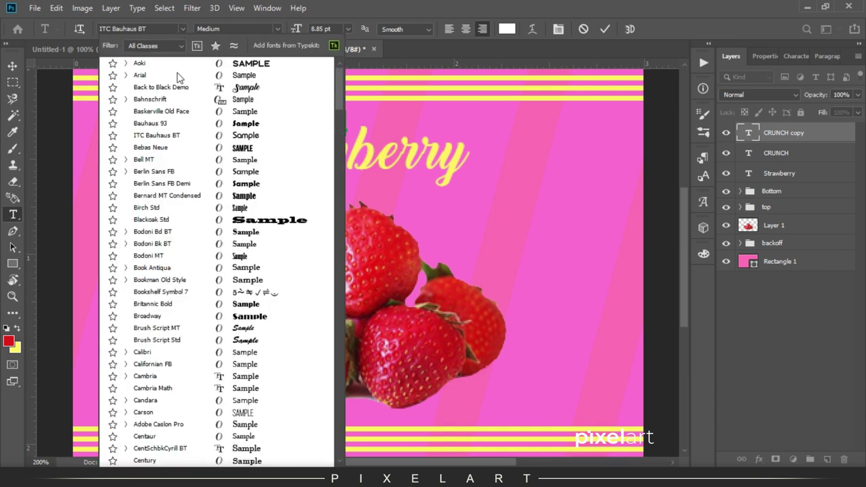
pyautogui.scroll(5, 178, 77)
pyautogui.press('Escape')
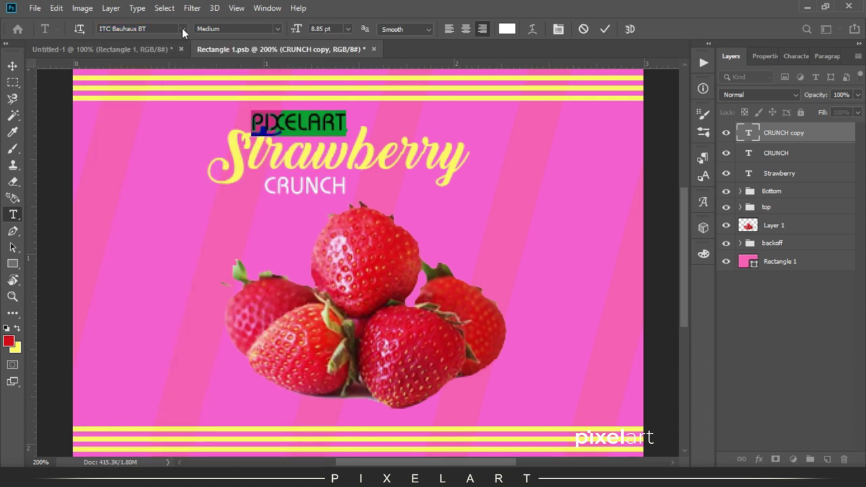
pyautogui.click(182, 28)
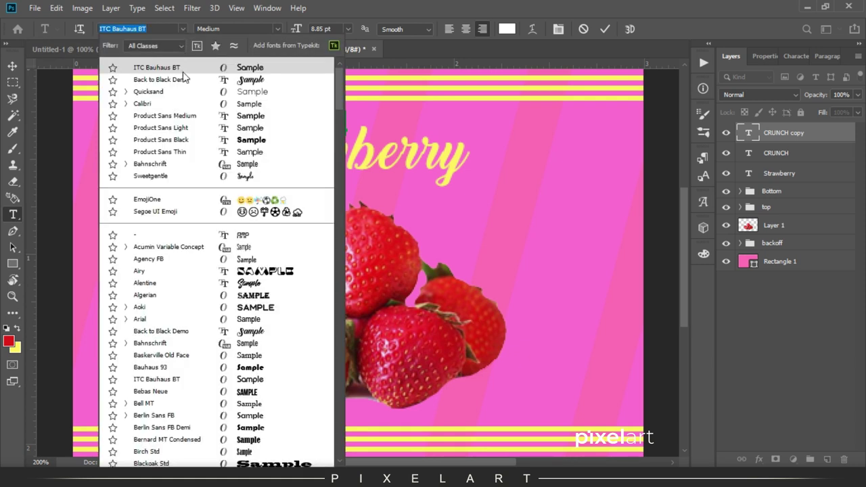
pyautogui.click(186, 91)
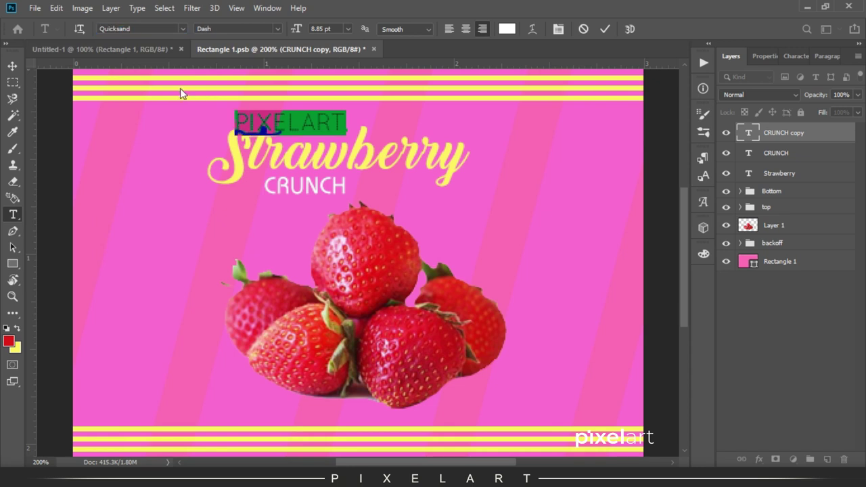
pyautogui.click(277, 29)
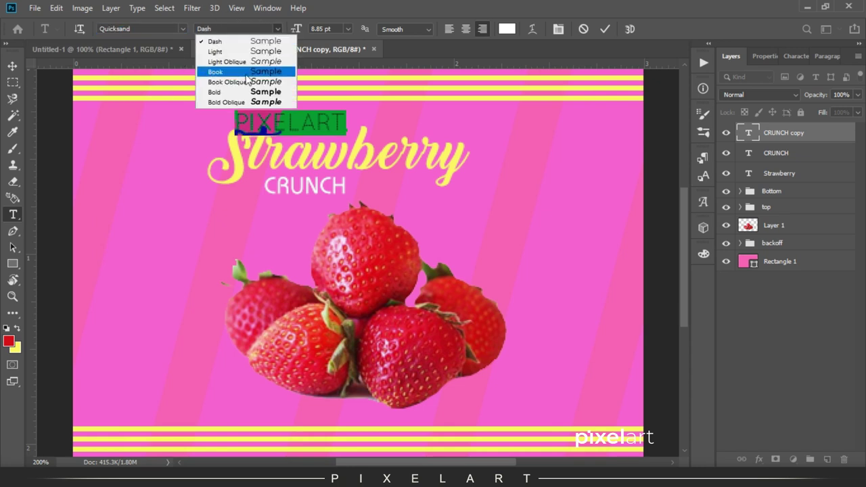
pyautogui.click(234, 74)
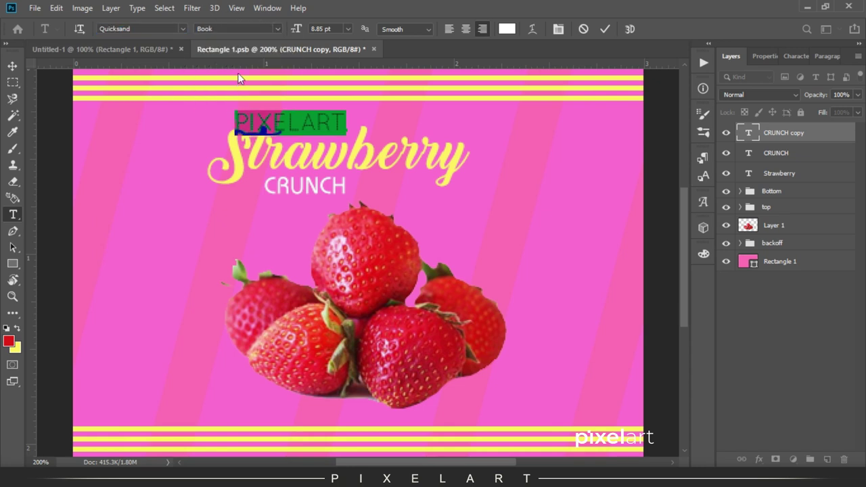
pyautogui.click(12, 66)
pyautogui.hotkey('ctrl', 't')
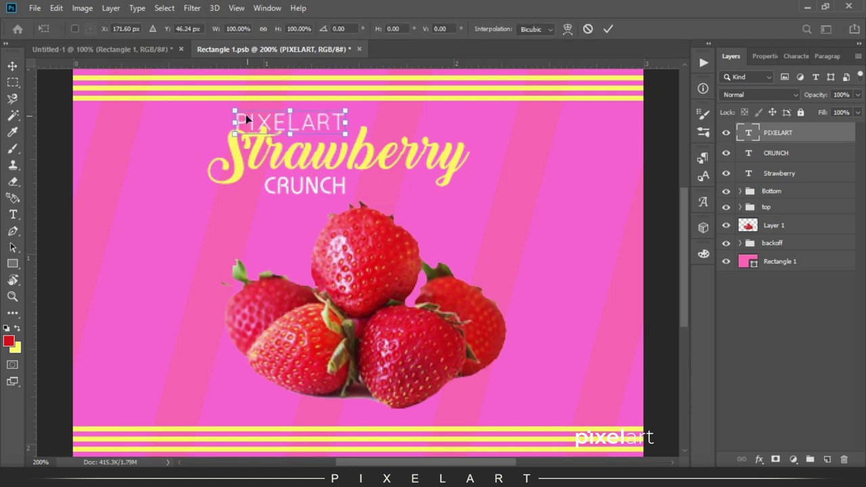
# - Scale PIXELART to about 59%, centre it above Strawberry, and set it in Quicksand Bold
pyautogui.moveTo(231, 112)
pyautogui.mouseDown()
pyautogui.moveTo(309, 122)
pyautogui.moveTo(305, 133)
pyautogui.mouseUp()
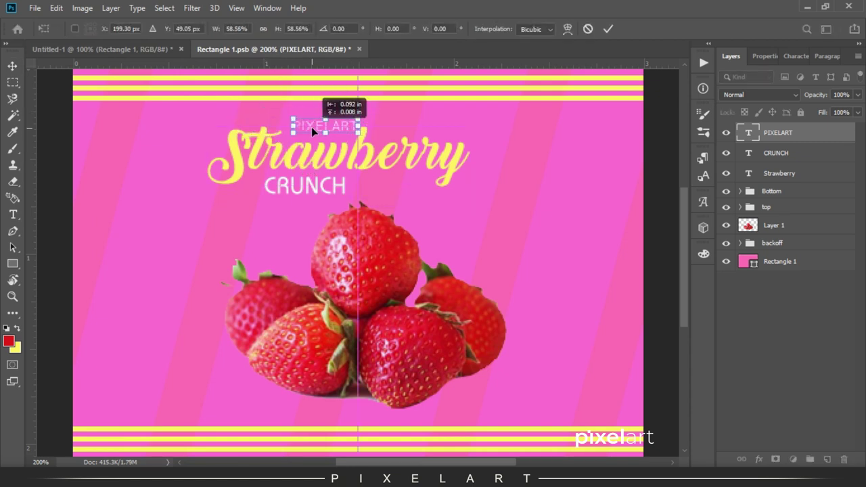
pyautogui.press('Return')
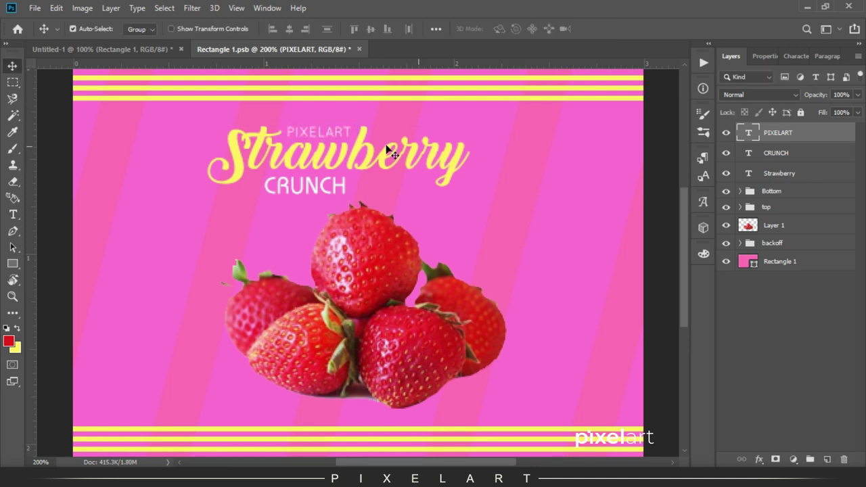
pyautogui.press('t')
pyautogui.click(315, 130)
pyautogui.hotkey('ctrl', 'a')
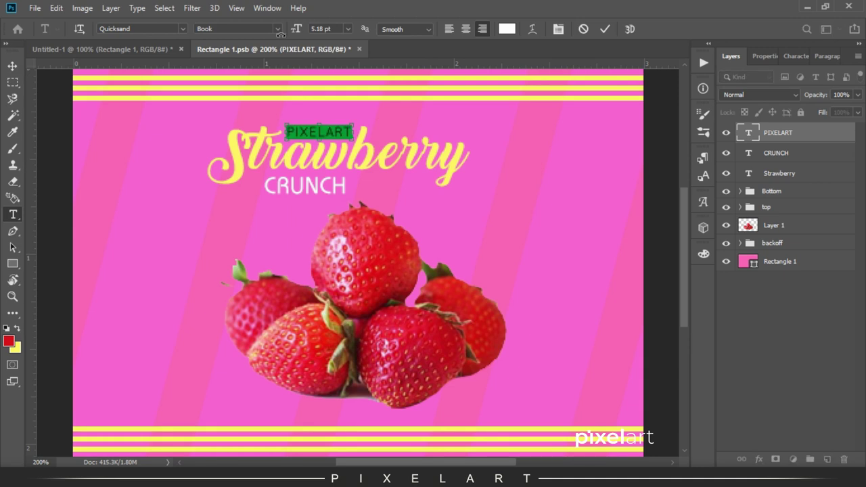
pyautogui.click(277, 31)
pyautogui.click(260, 89)
pyautogui.click(12, 65)
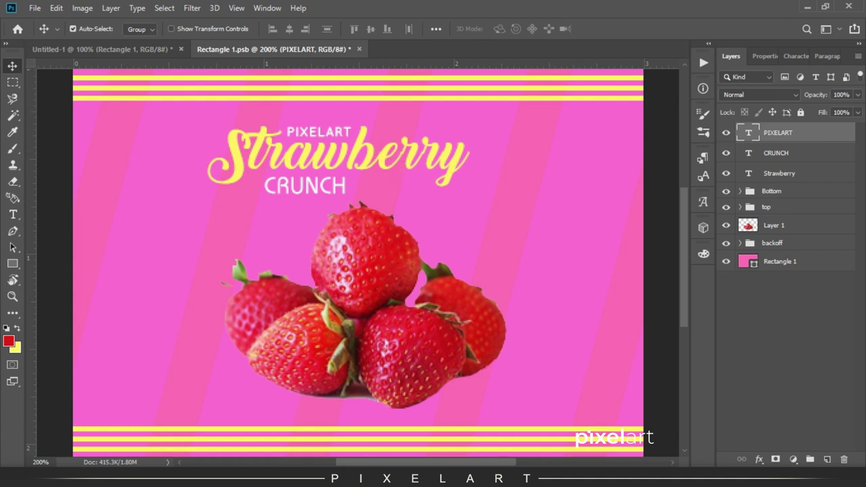
# - Switch the backoff stripe group to Multiply blend mode at 20% opacity
pyautogui.click(795, 243)
pyautogui.click(758, 95)
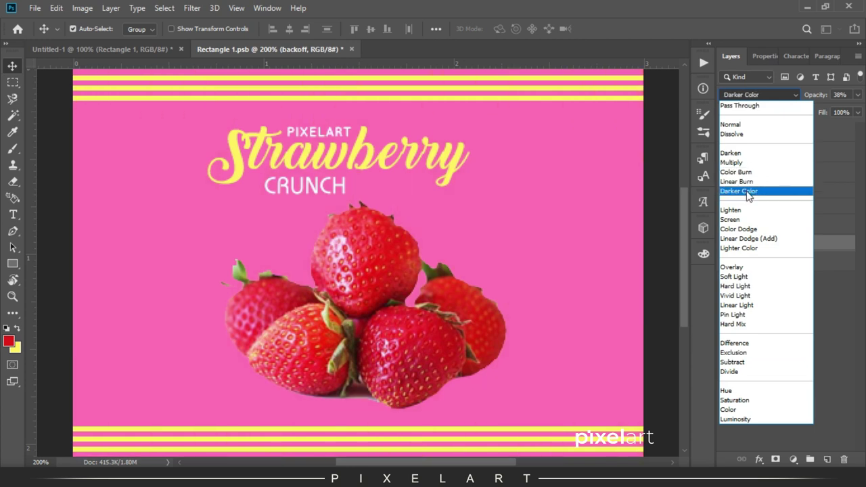
pyautogui.click(748, 163)
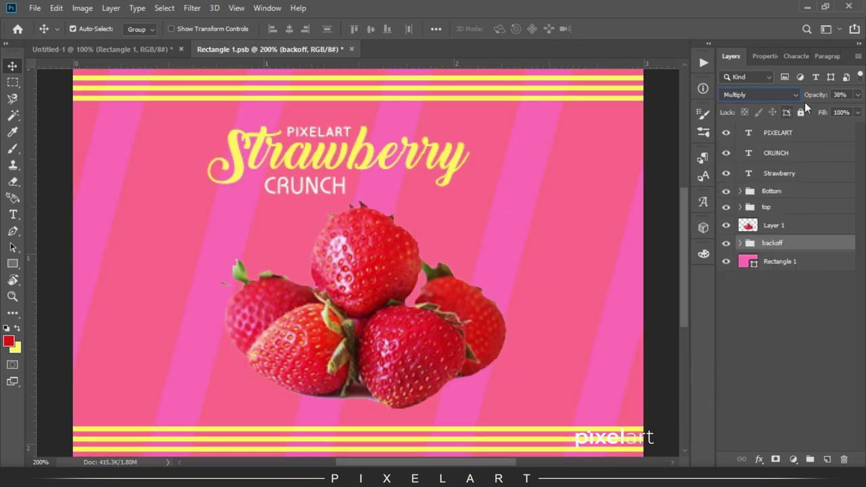
pyautogui.moveTo(817, 94); pyautogui.dragTo(809, 94)
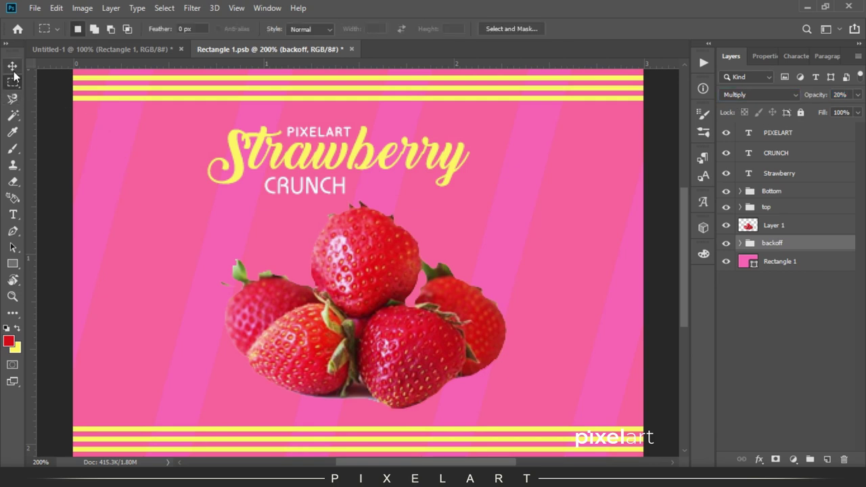
pyautogui.hotkey('ctrl', '+')
pyautogui.hotkey('ctrl', '-')
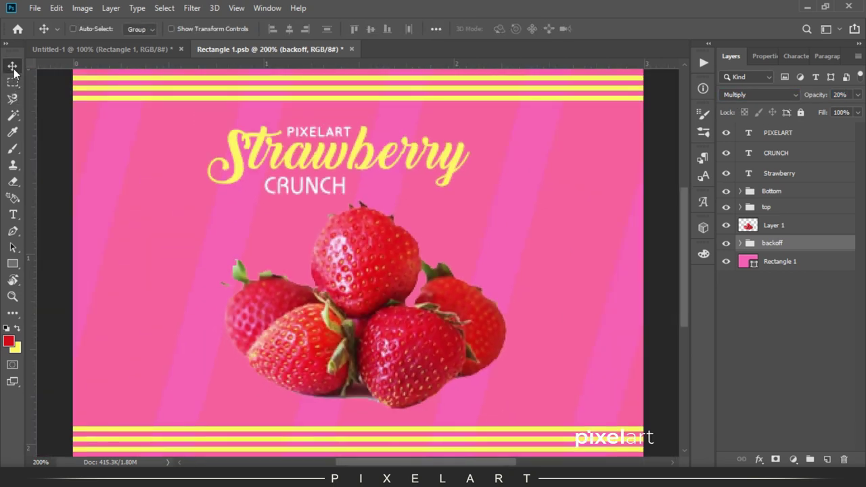
pyautogui.hotkey('ctrl', '-')
pyautogui.click(34, 8)
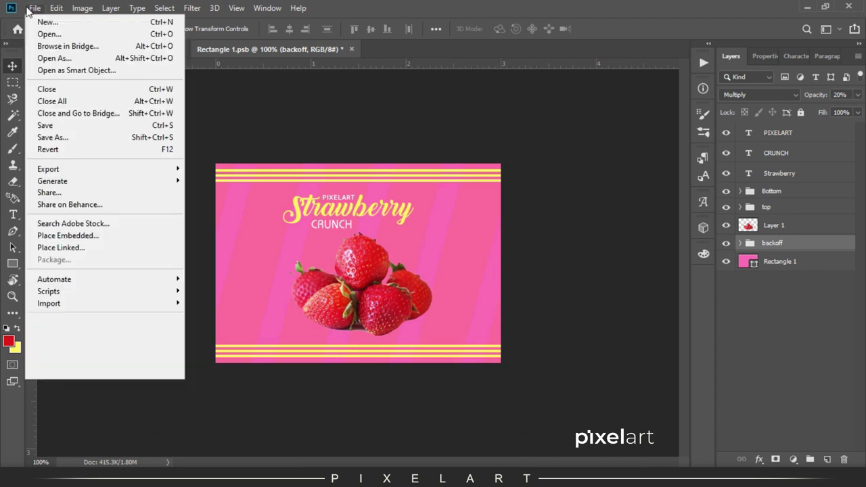
# - Save Rectangle 1.psb, check the updated sleeve on the Untitled-1 cone mockup, and return
pyautogui.click(95, 129)
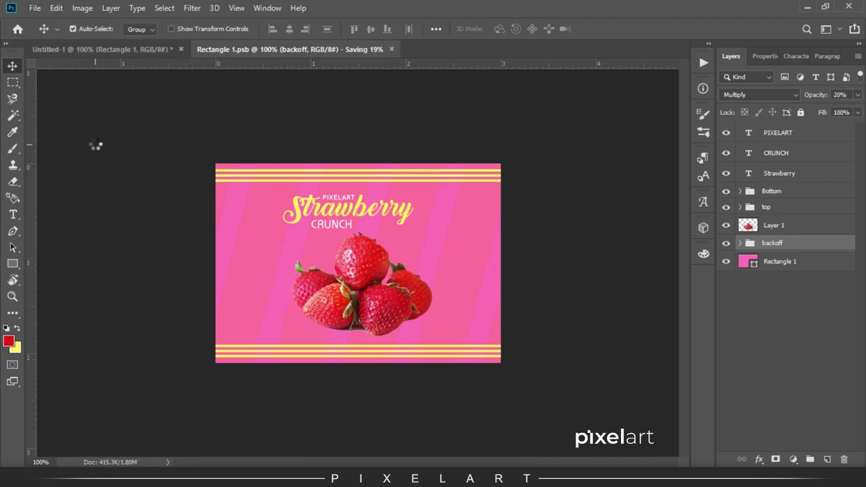
pyautogui.click(109, 55)
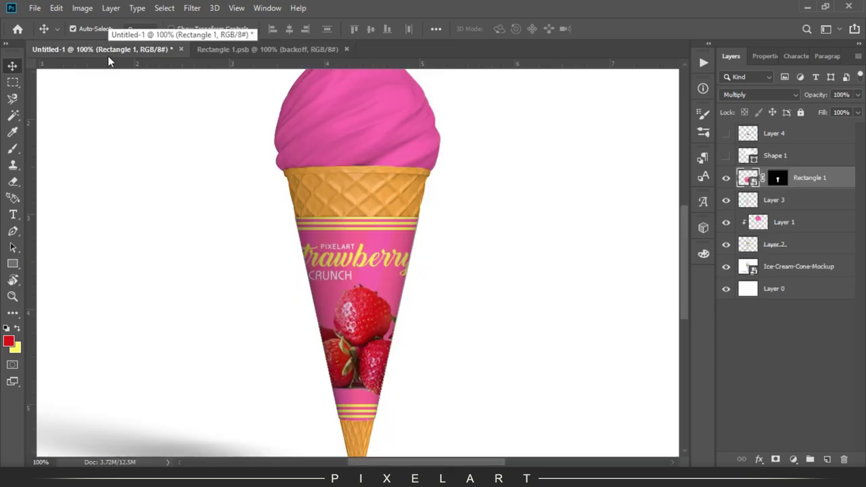
pyautogui.click(272, 48)
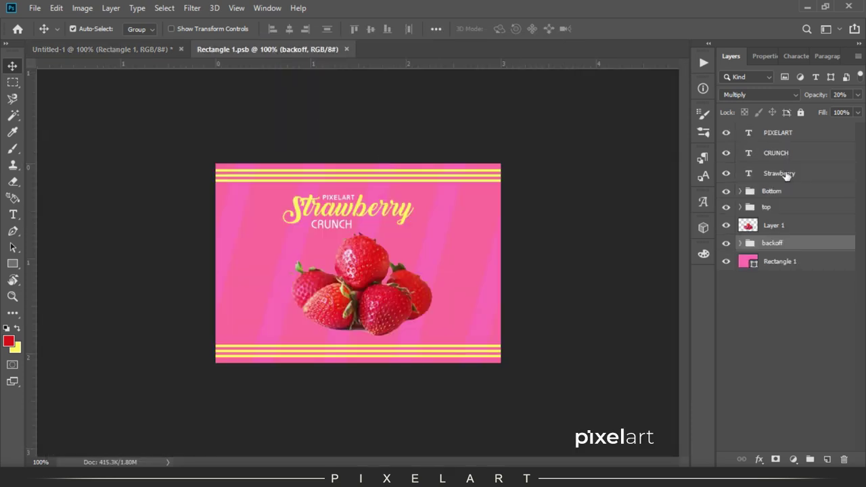
# - Nudge the Strawberry, CRUNCH and PIXELART title layers right and slightly up
pyautogui.click(786, 174)
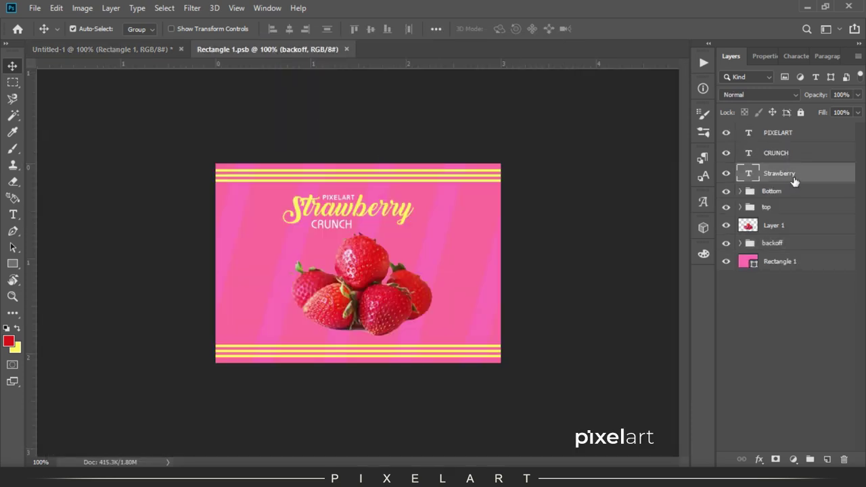
pyautogui.keyDown('shift'); pyautogui.click(793, 134); pyautogui.keyUp('shift')
pyautogui.hotkey('ctrl', 't')
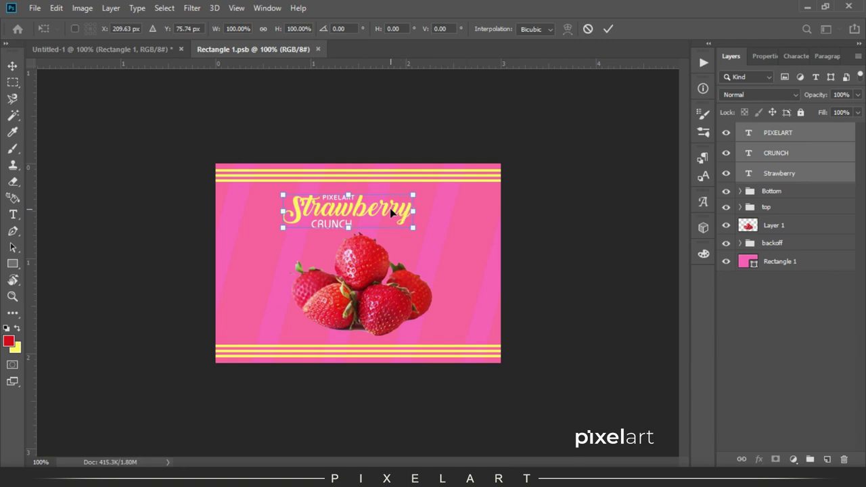
pyautogui.moveTo(391, 212); pyautogui.dragTo(414, 185)
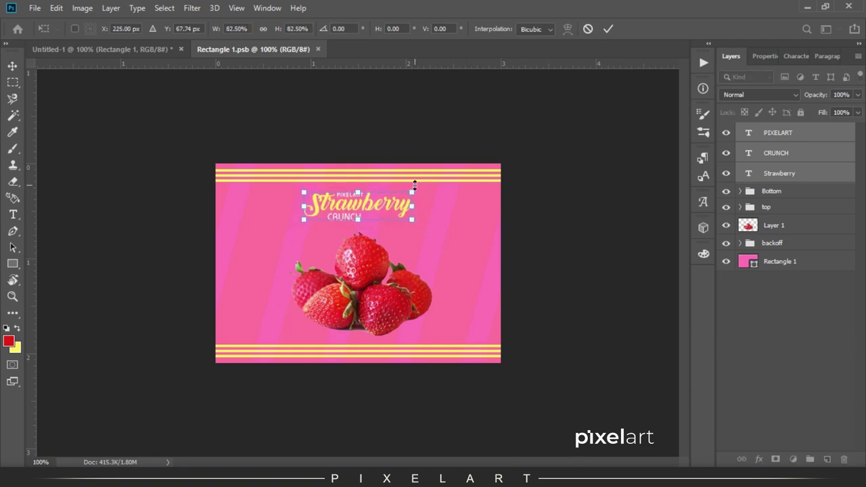
pyautogui.press('Return')
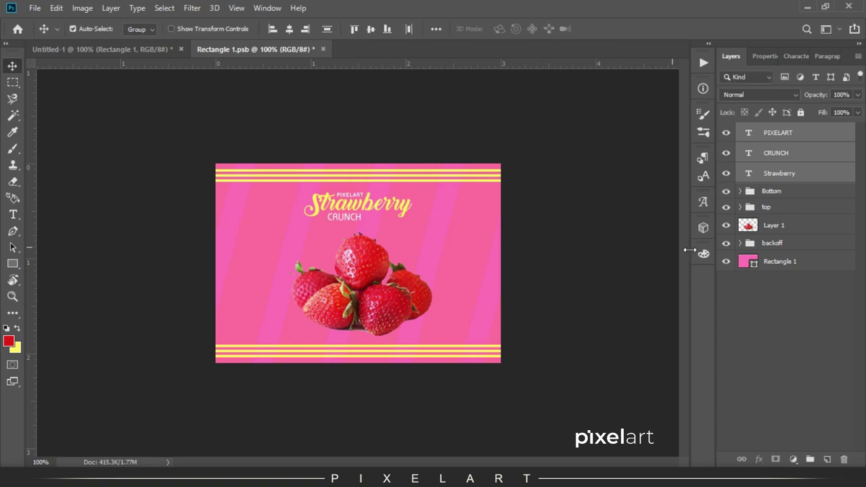
pyautogui.hotkey('ctrl', 'z')
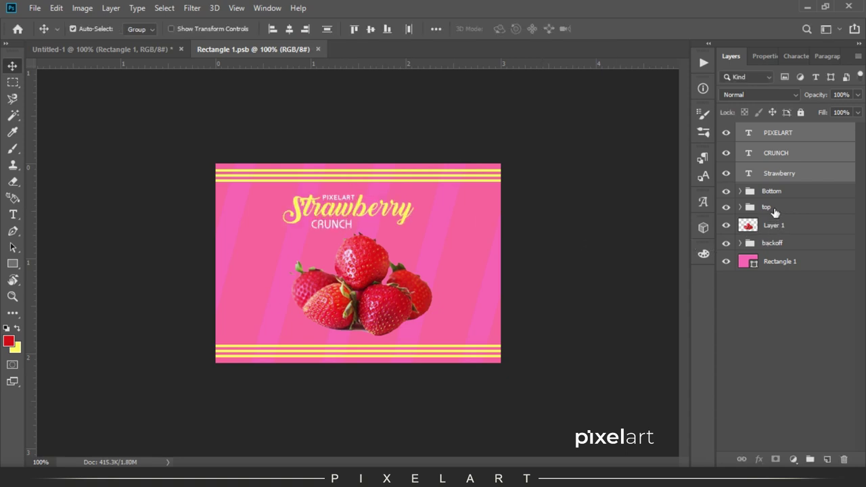
pyautogui.hotkey('shift', 'Right')
pyautogui.press('Up')
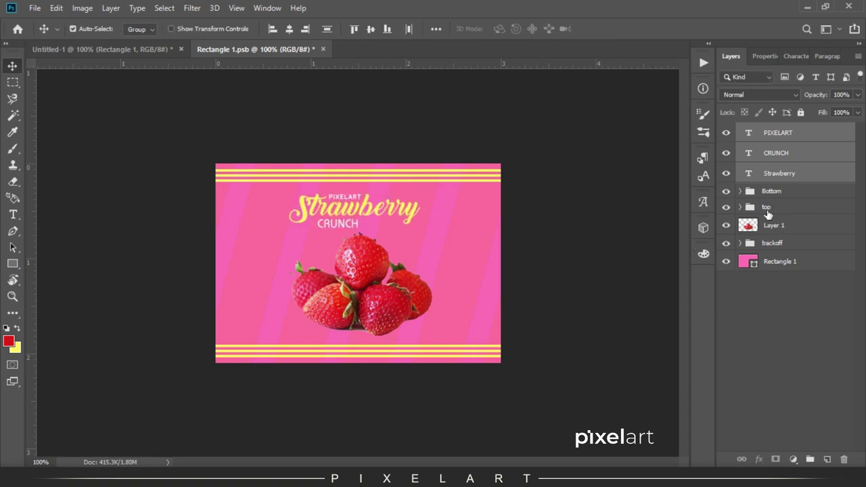
# - Scale the title and strawberry photo together to about 86% and save the label
pyautogui.keyDown('ctrl'); pyautogui.click(768, 225); pyautogui.keyUp('ctrl')
pyautogui.hotkey('ctrl', 't')
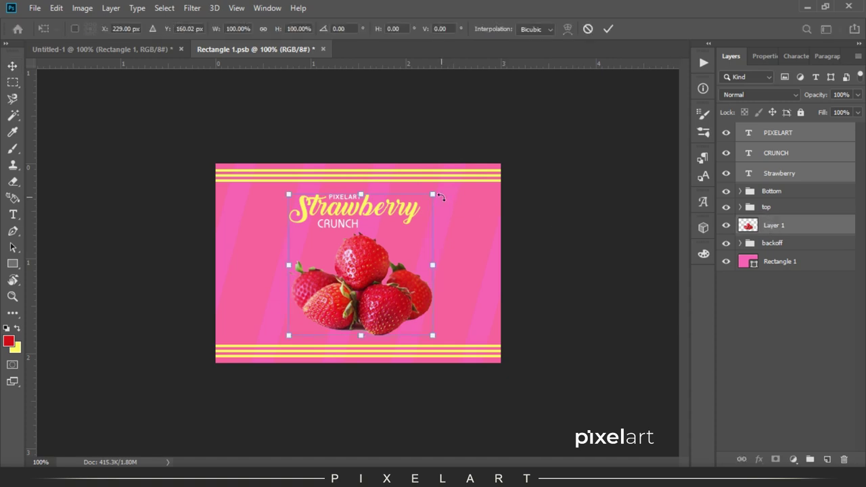
pyautogui.moveTo(435, 195); pyautogui.dragTo(422, 203)
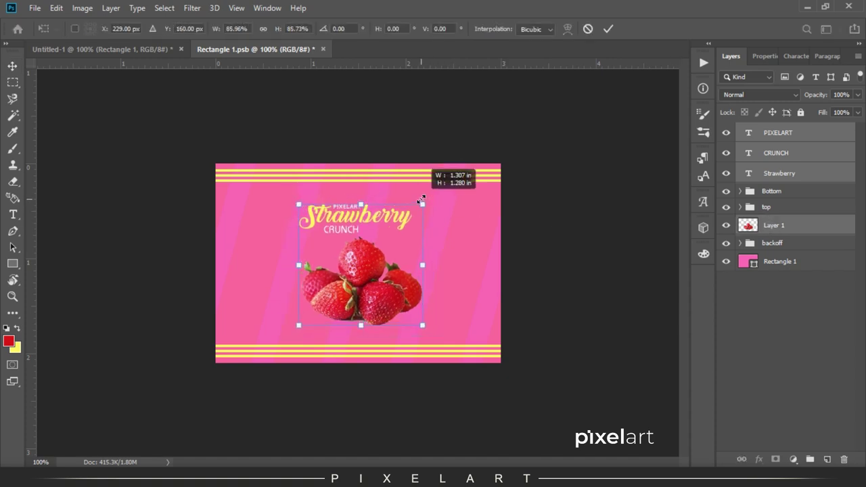
pyautogui.press('Return')
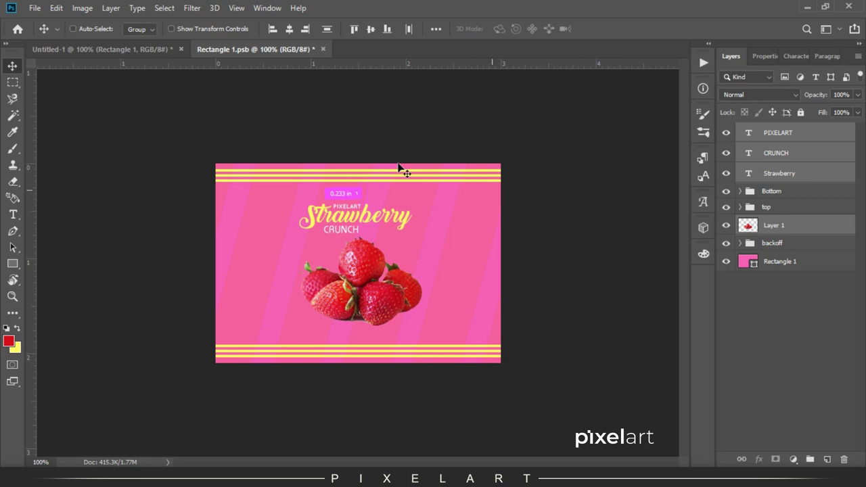
pyautogui.click(35, 8)
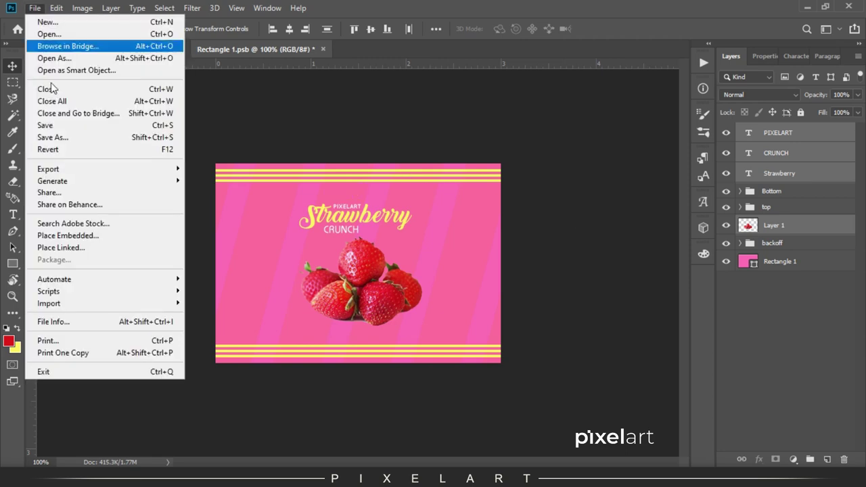
pyautogui.click(76, 126)
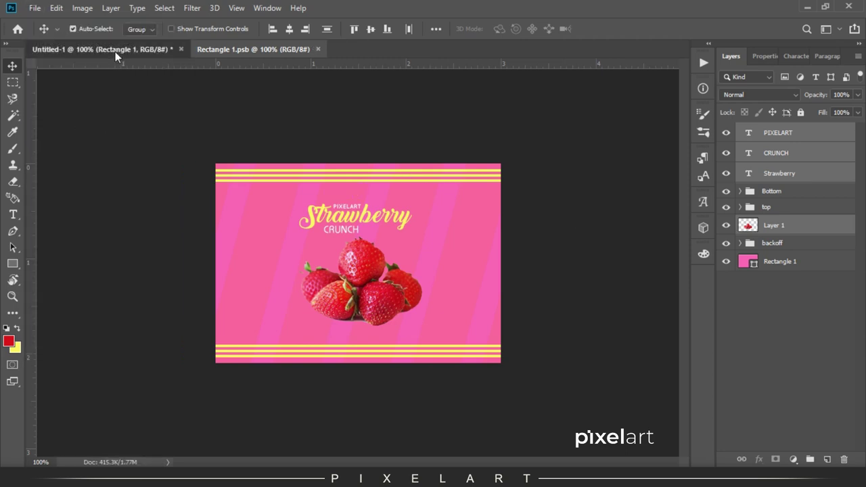
# - Check the resized title and strawberries on the Untitled-1 cone, then return to Rectangle 1.psb
pyautogui.click(115, 51)
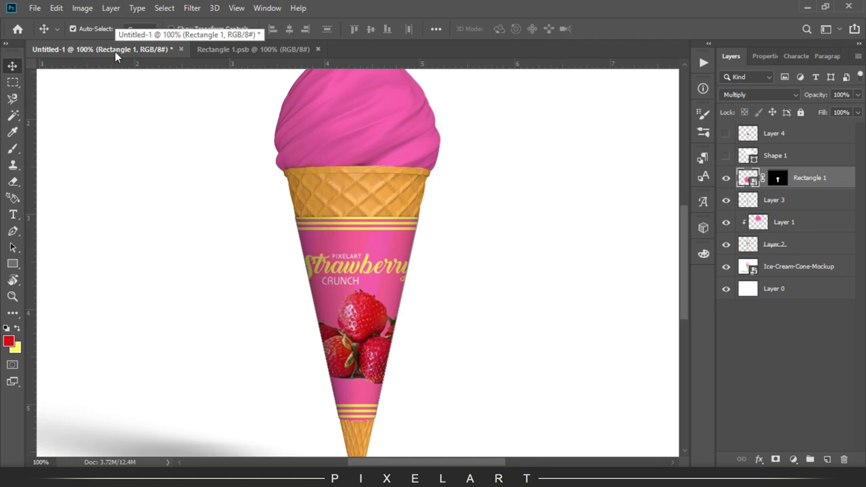
pyautogui.click(211, 45)
pyautogui.press('Right')
pyautogui.press('Right')
pyautogui.press('Right')
pyautogui.press('Left')
pyautogui.press('Left')
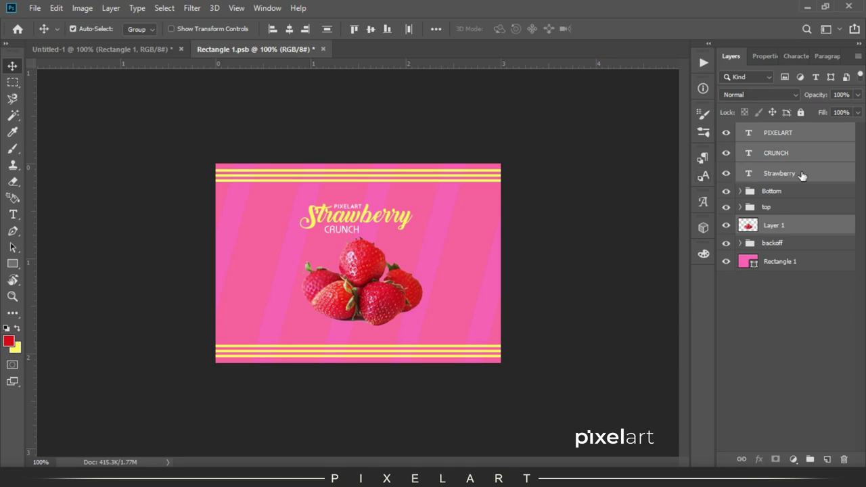
# - Select the three title text layers, nudge them up and right, and hide the rulers
pyautogui.click(800, 175)
pyautogui.keyDown('shift'); pyautogui.click(777, 133); pyautogui.keyUp('shift')
pyautogui.press('Up')
pyautogui.press('Up')
pyautogui.press('Right')
pyautogui.press('Right')
pyautogui.press('Up')
pyautogui.press('Right')
pyautogui.hotkey('ctrl', 'r')
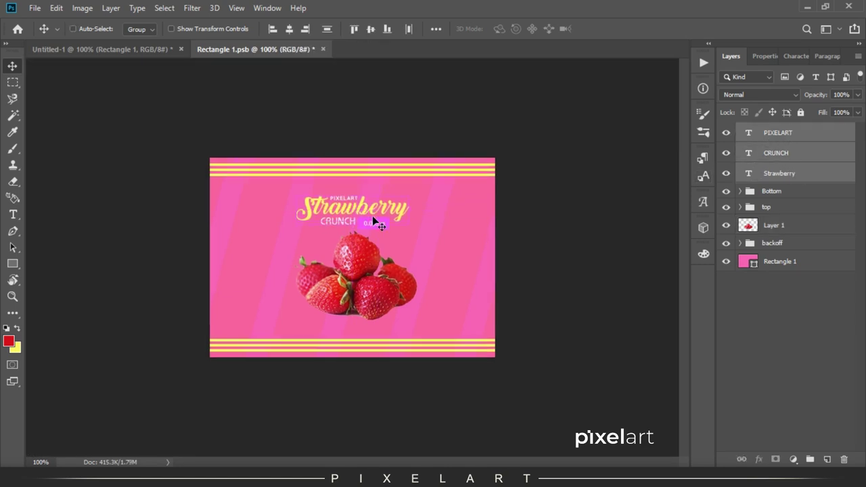
# - Scale the title to 93.66%, save the label, and check the cone mockup
pyautogui.hotkey('ctrl', 't')
pyautogui.moveTo(408, 223); pyautogui.dragTo(406, 221)
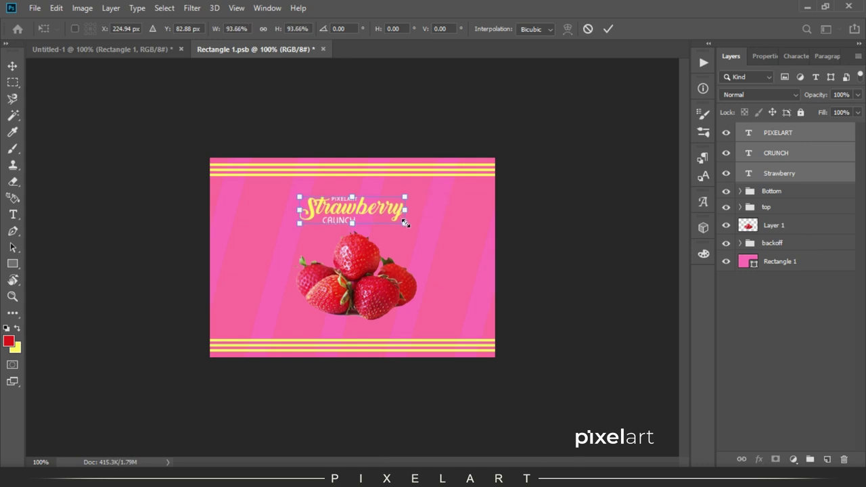
pyautogui.press('Return')
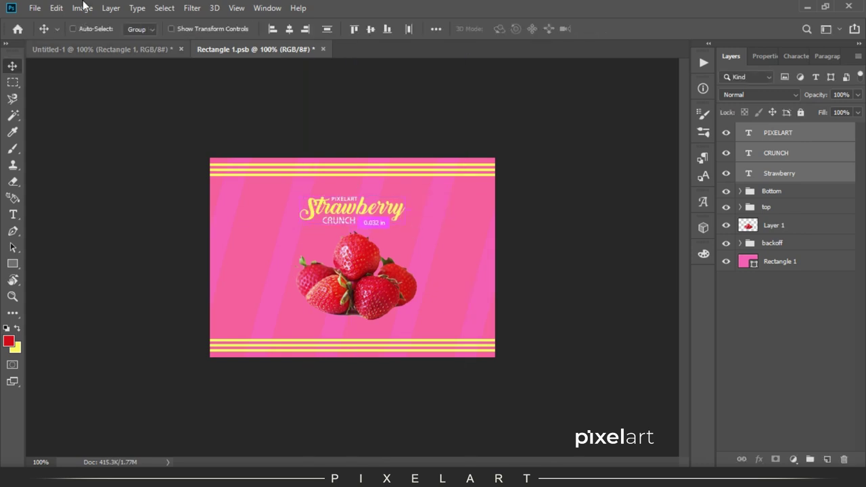
pyautogui.click(34, 8)
pyautogui.click(68, 125)
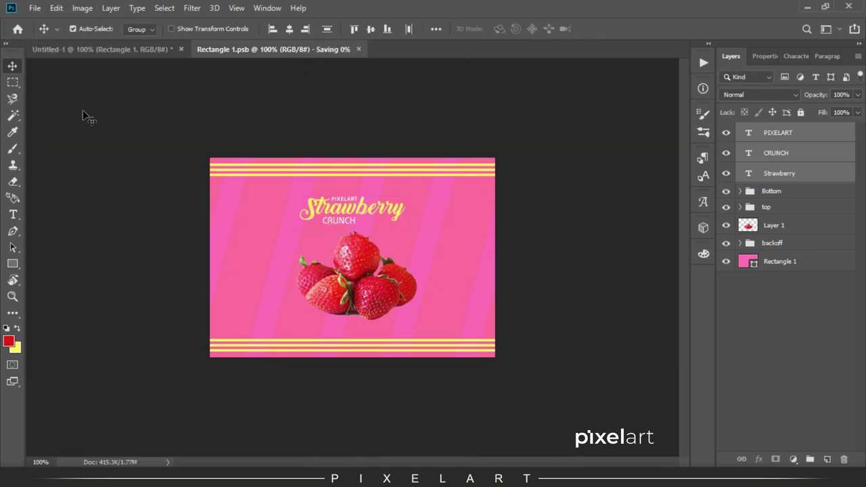
pyautogui.click(100, 48)
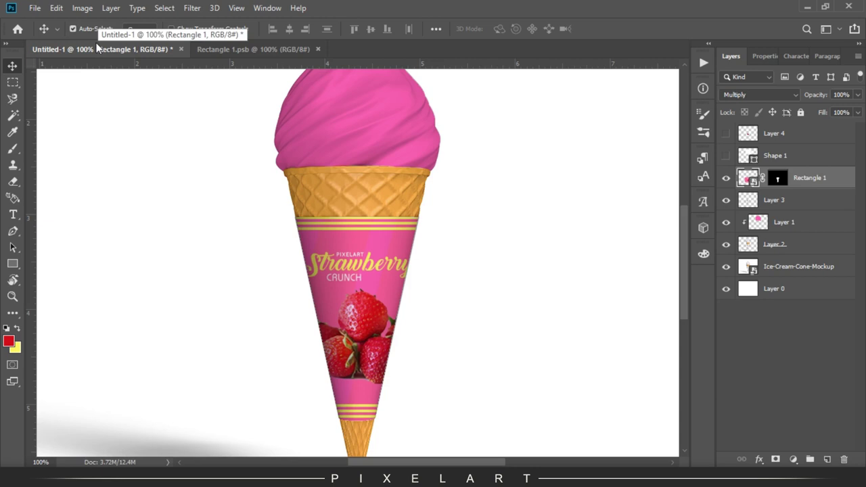
pyautogui.click(219, 47)
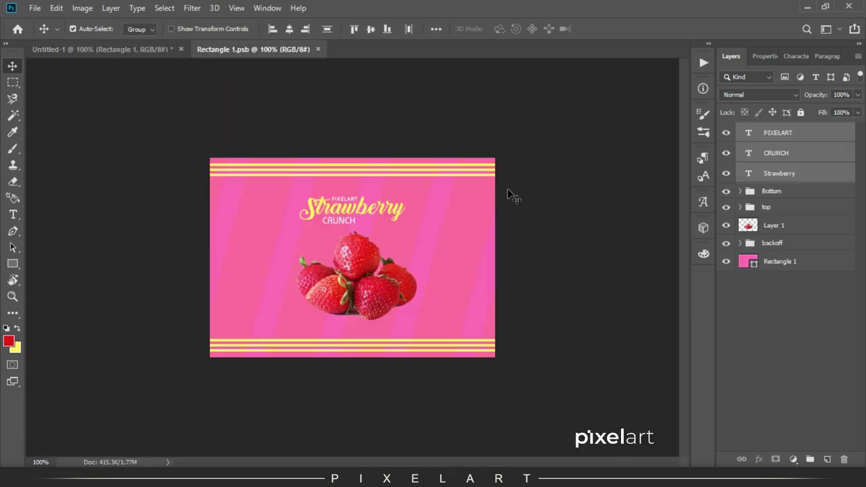
# - Nudge the title up, scale the Layer 1 strawberries to about 120%, and save the label
pyautogui.press('Up')
pyautogui.press('Up')
pyautogui.press('Up')
pyautogui.press('Up')
pyautogui.press('Up')
pyautogui.press('Up')
pyautogui.press('Up')
pyautogui.press('Up')
pyautogui.press('Up')
pyautogui.press('Up')
pyautogui.click(764, 225)
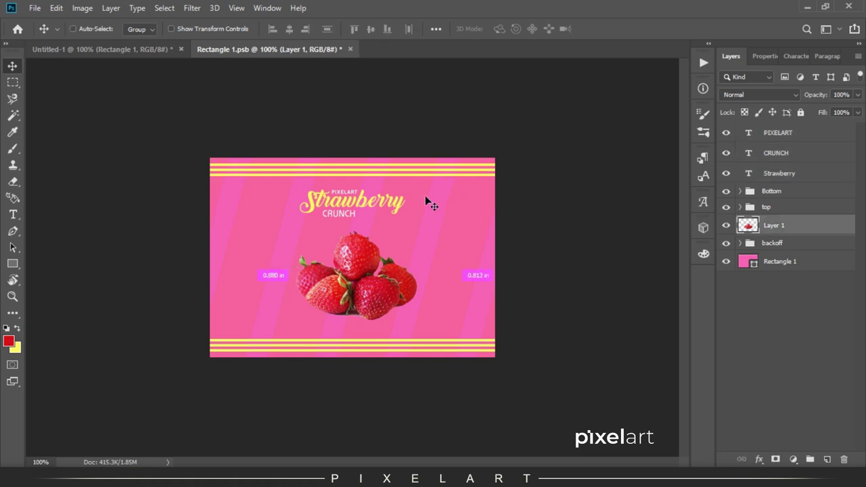
pyautogui.hotkey('ctrl', 't')
pyautogui.moveTo(418, 231); pyautogui.dragTo(435, 224)
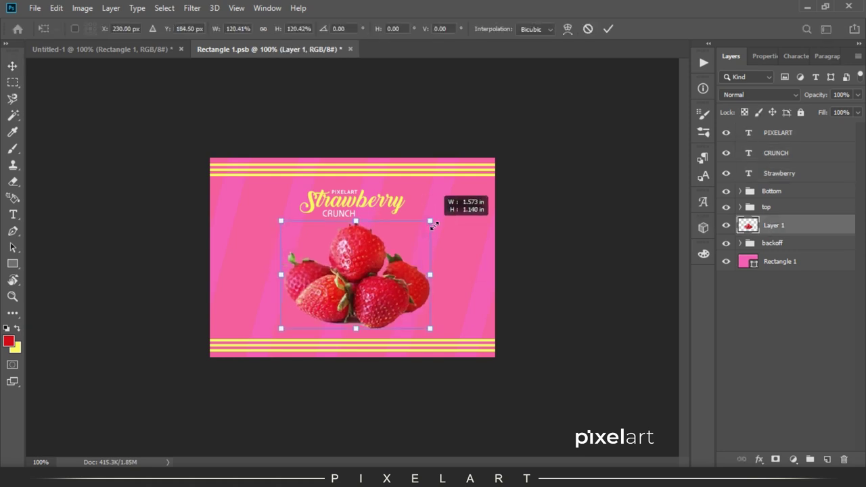
pyautogui.press('Return')
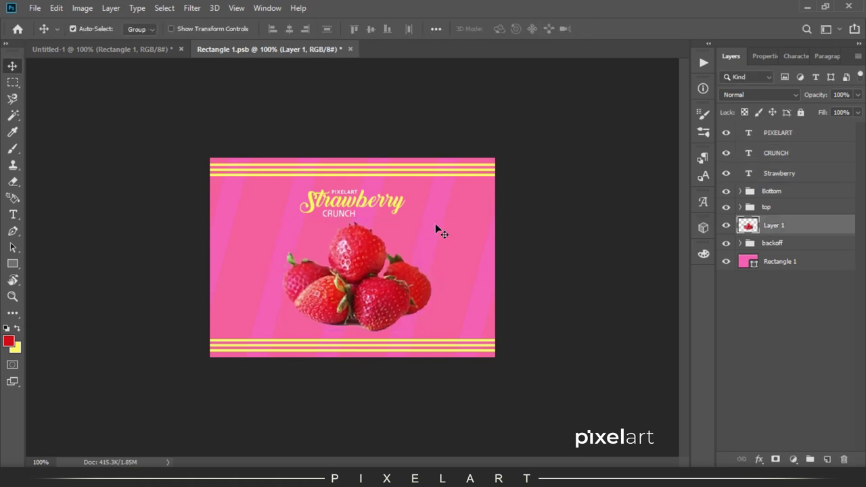
pyautogui.click(35, 8)
pyautogui.click(62, 126)
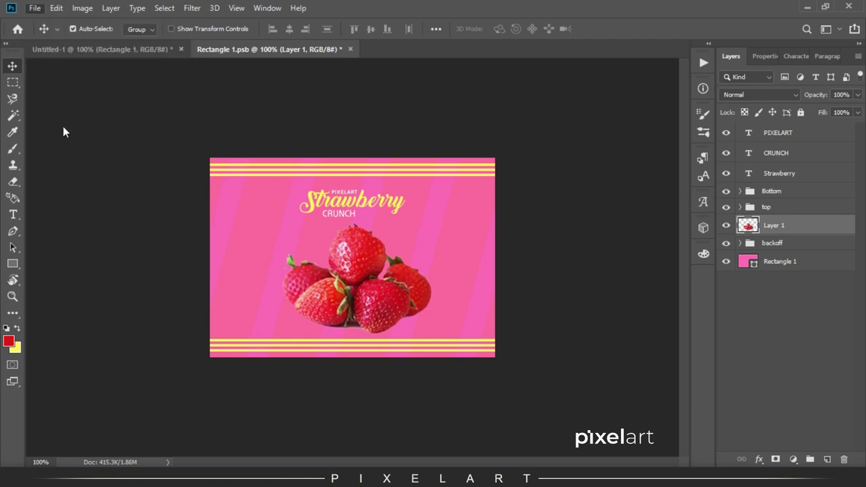
# - Return to the Untitled-1 cone mockup, pan the view, and open Rectangle 1's blend modes
pyautogui.click(131, 51)
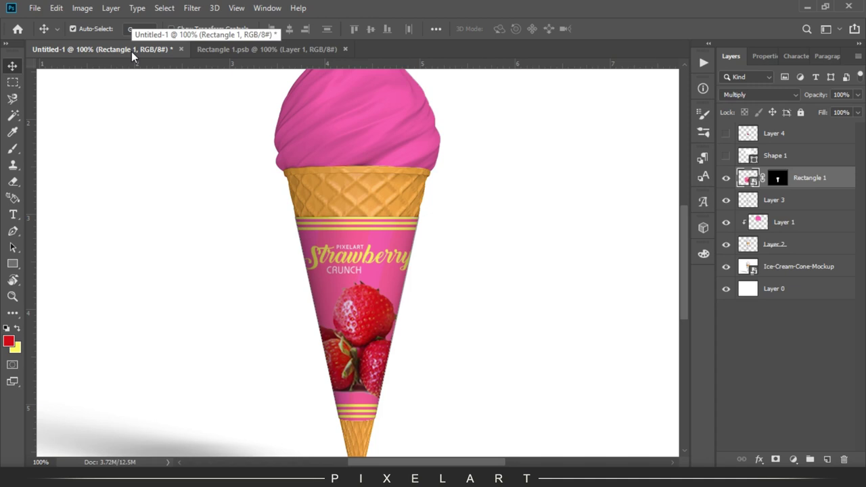
pyautogui.click(224, 45)
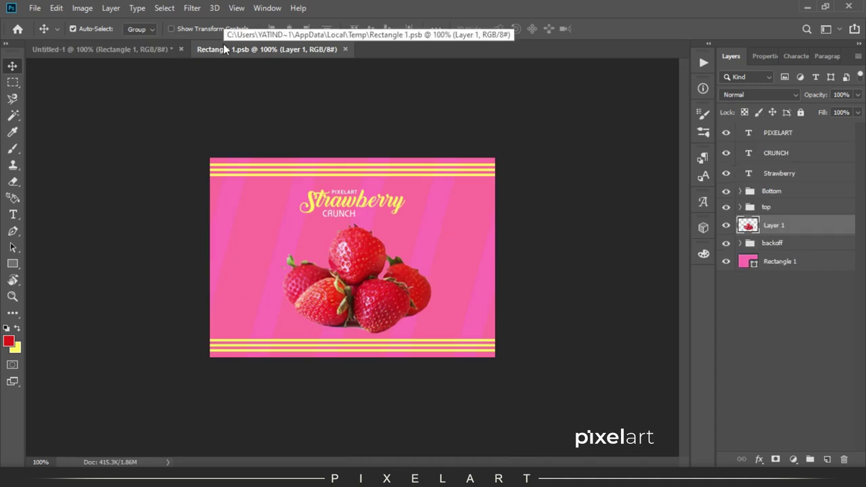
pyautogui.click(125, 49)
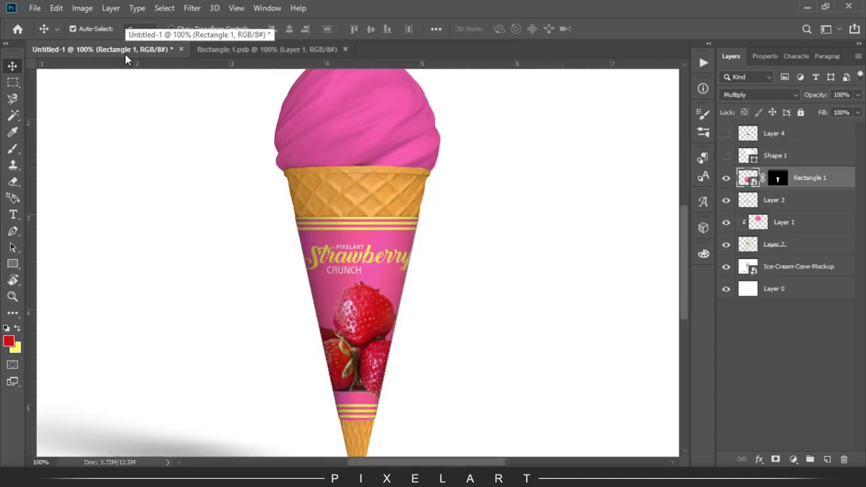
pyautogui.moveTo(328, 149)
pyautogui.mouseDown()
pyautogui.moveTo(275, 142)
pyautogui.moveTo(306, 104)
pyautogui.mouseUp()
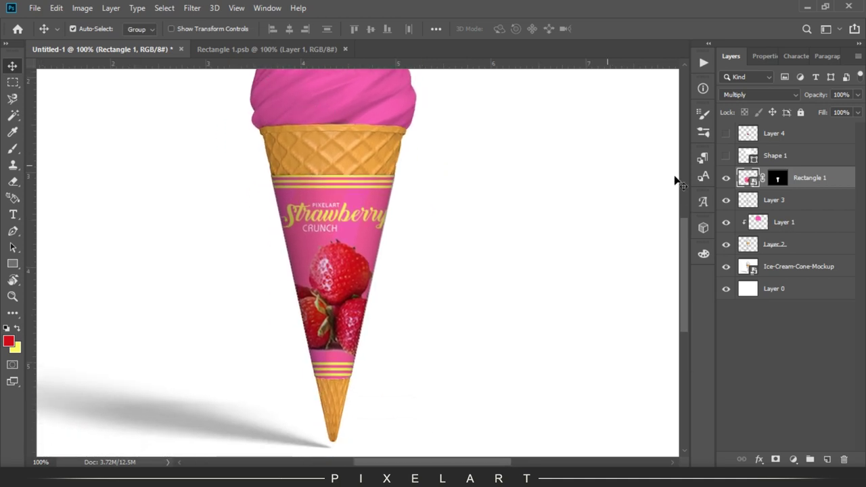
pyautogui.click(754, 97)
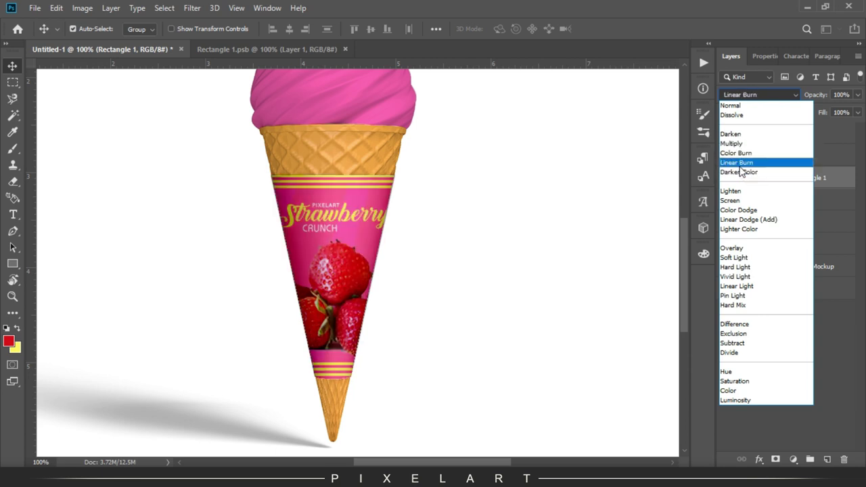
pyautogui.click(740, 167)
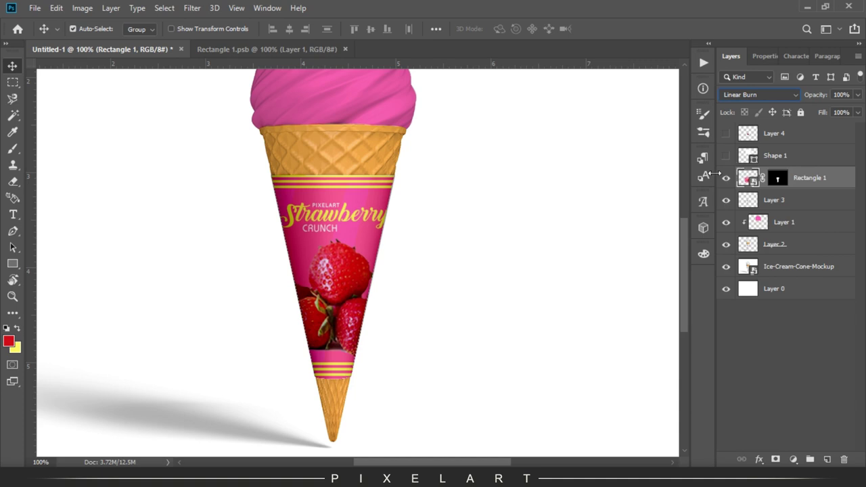
pyautogui.click(776, 225)
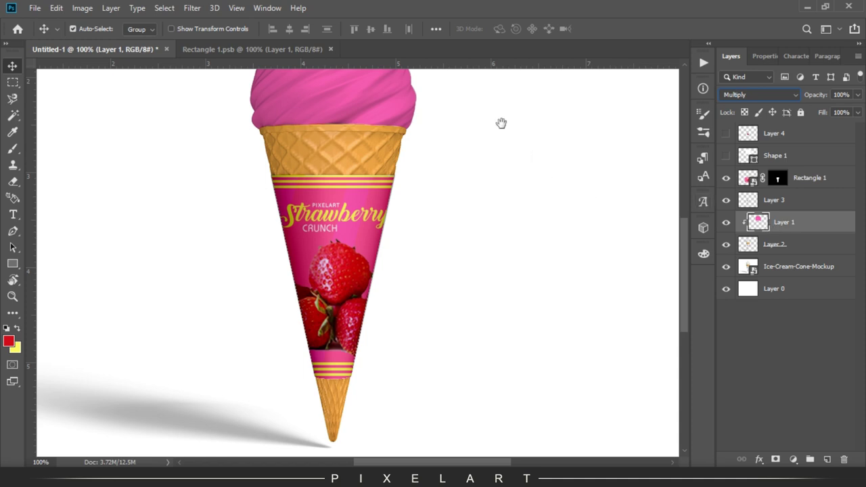
pyautogui.moveTo(500, 122); pyautogui.dragTo(499, 215)
pyautogui.click(794, 101)
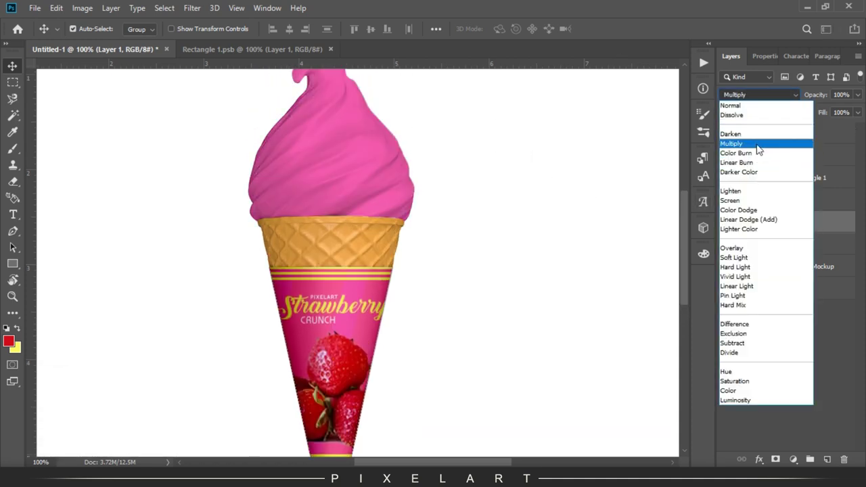
pyautogui.click(756, 167)
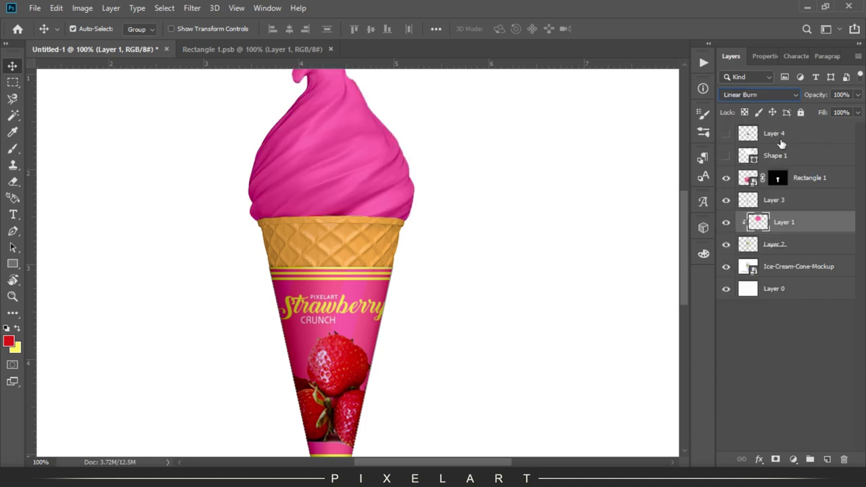
pyautogui.moveTo(821, 97); pyautogui.dragTo(789, 97)
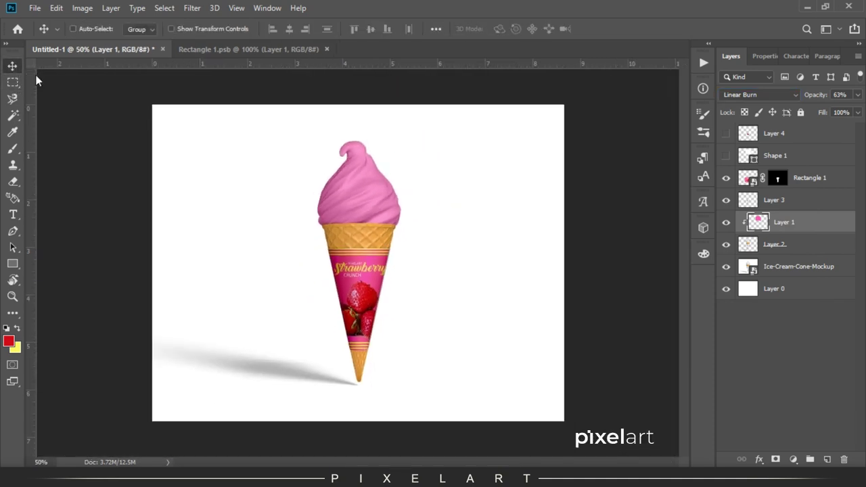
pyautogui.click(768, 271)
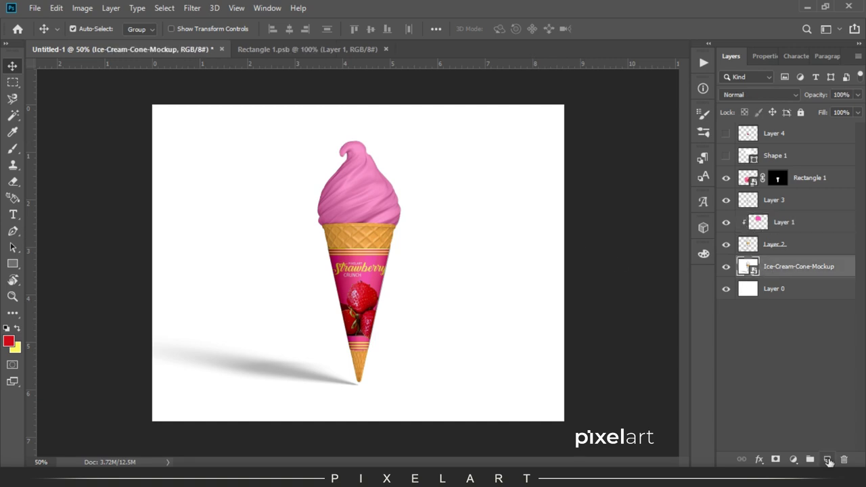
# - Add a new layer filled with the pink sampled from the ice cream
pyautogui.click(827, 459)
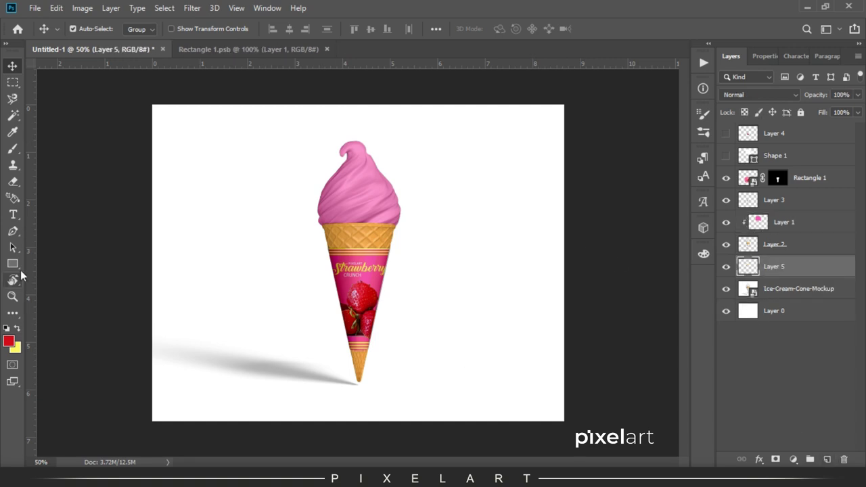
pyautogui.press('i')
pyautogui.click(356, 196)
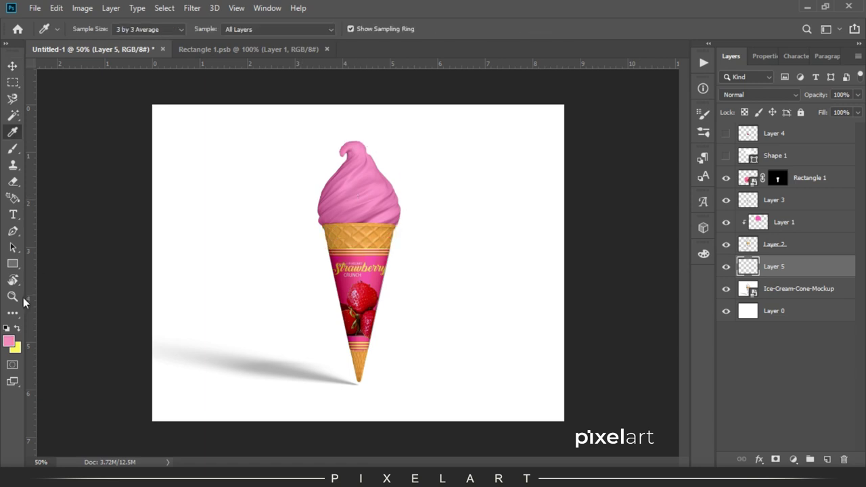
pyautogui.press('x')
pyautogui.press('v')
pyautogui.hotkey('ctrl', 'BackSpace')
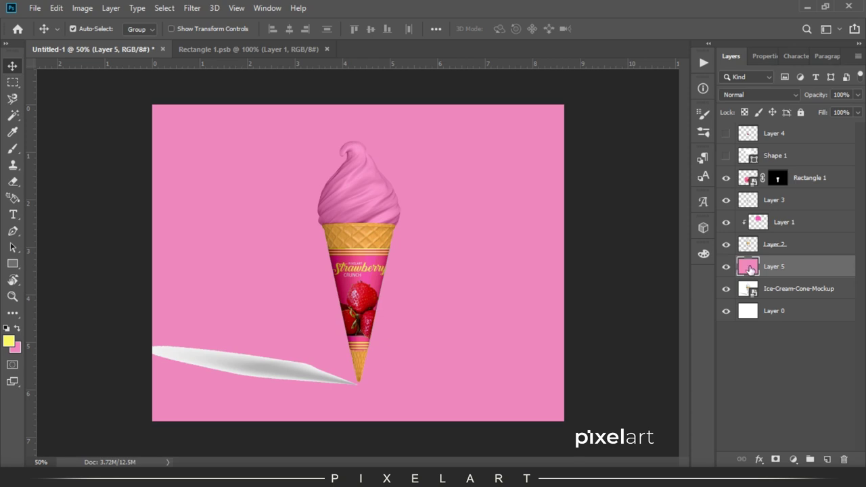
pyautogui.click(726, 268)
pyautogui.click(726, 268)
# - Blend the pink layer as Darken at about 71% opacity
pyautogui.click(748, 94)
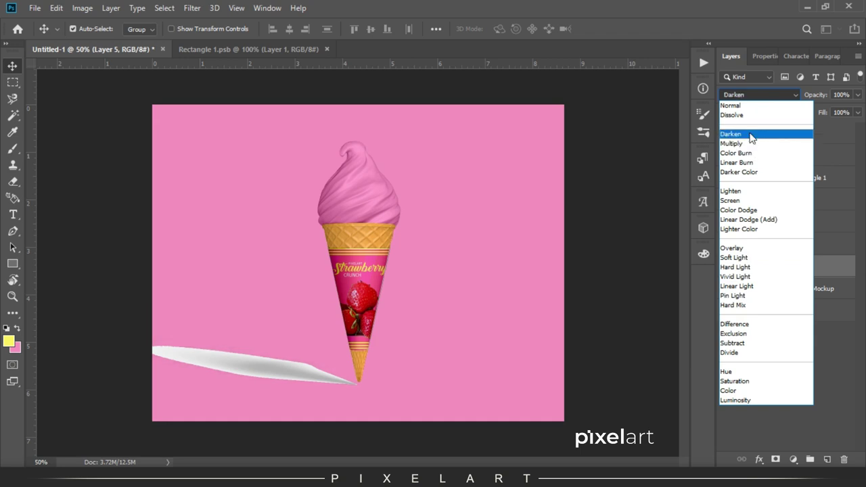
pyautogui.click(750, 139)
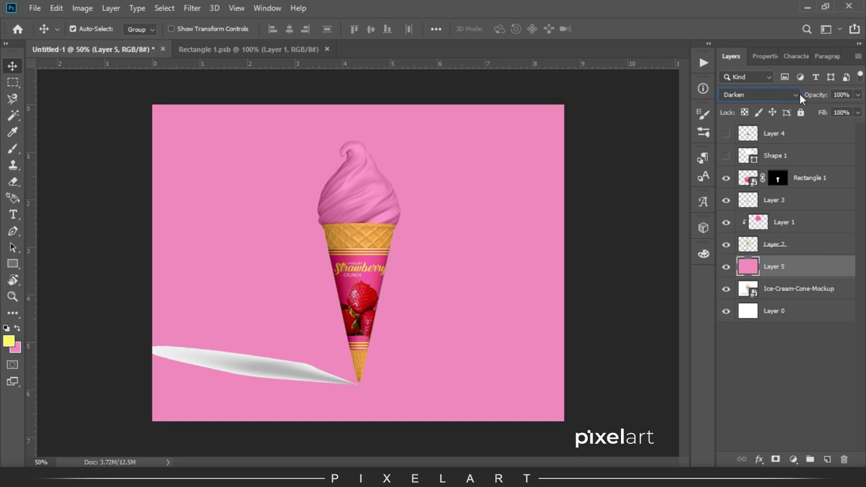
pyautogui.moveTo(808, 92); pyautogui.dragTo(803, 91)
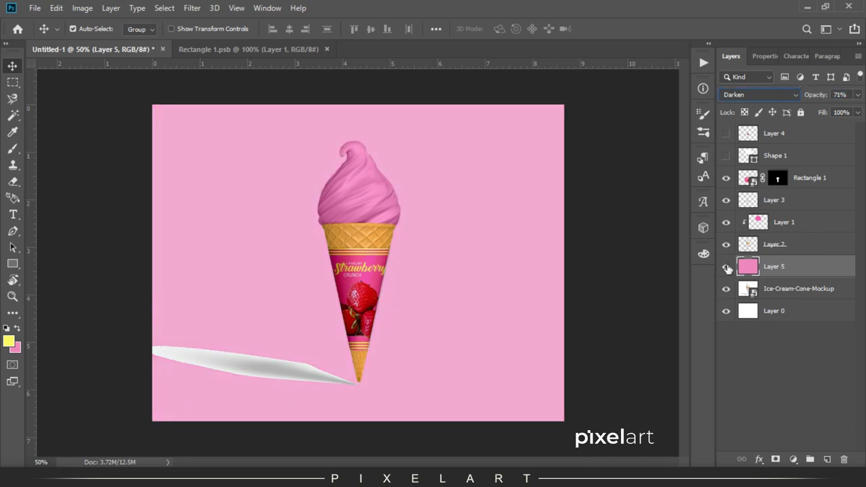
pyautogui.click(772, 246)
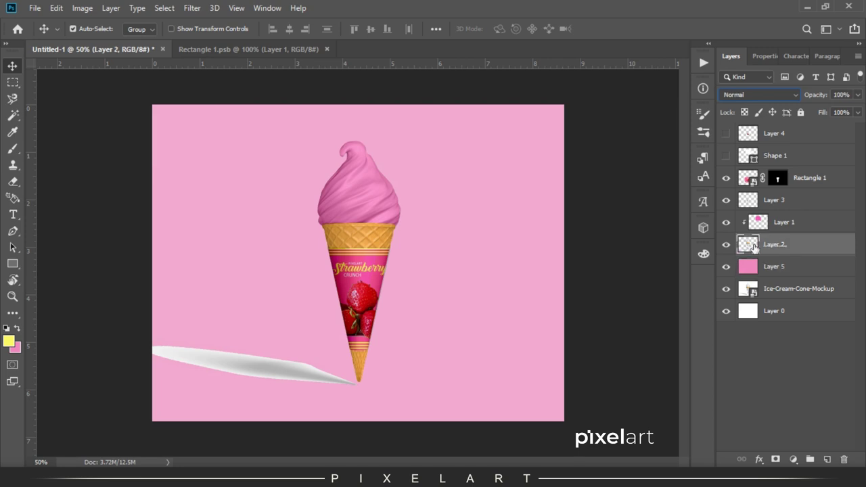
# - Erase the white streak at the shadow's left end on Layer 2 with a 100 px eraser
pyautogui.click(726, 244)
pyautogui.press('e')
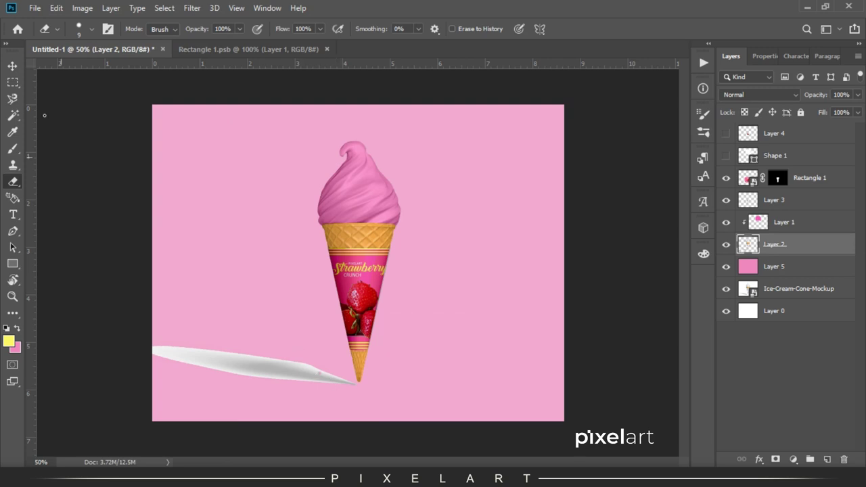
pyautogui.click(76, 31)
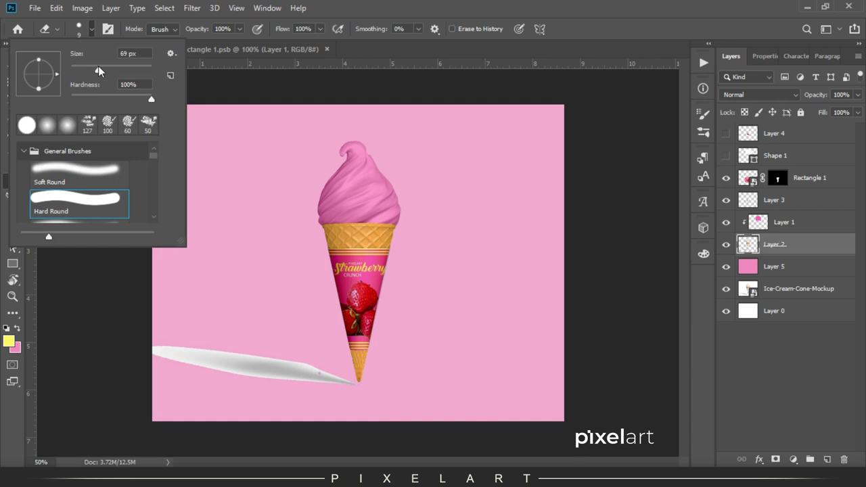
pyautogui.moveTo(99, 65); pyautogui.dragTo(111, 69)
pyautogui.moveTo(203, 342)
pyautogui.mouseDown()
pyautogui.moveTo(133, 355)
pyautogui.moveTo(226, 337)
pyautogui.moveTo(341, 389)
pyautogui.moveTo(162, 354)
pyautogui.mouseUp()
# - Lower the pink Layer 5 to 54% opacity and draw a thin yellow 1632 × 48 px bar
pyautogui.press('v')
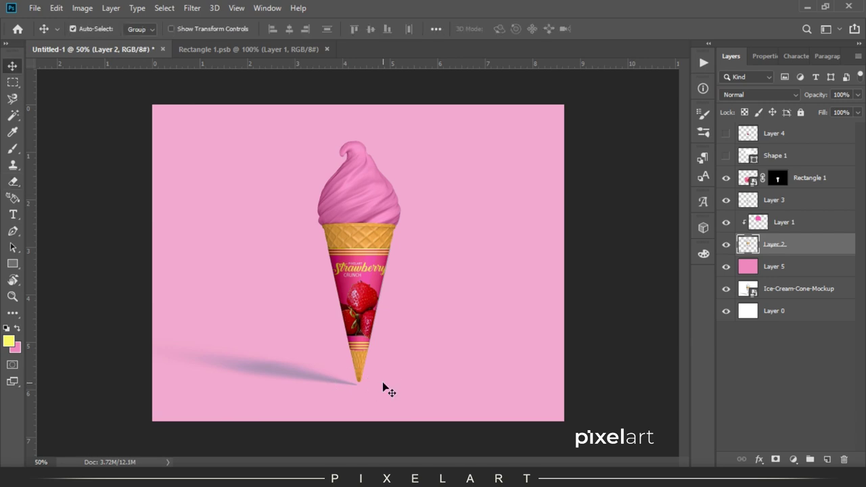
pyautogui.click(785, 270)
pyautogui.moveTo(815, 99); pyautogui.dragTo(814, 99)
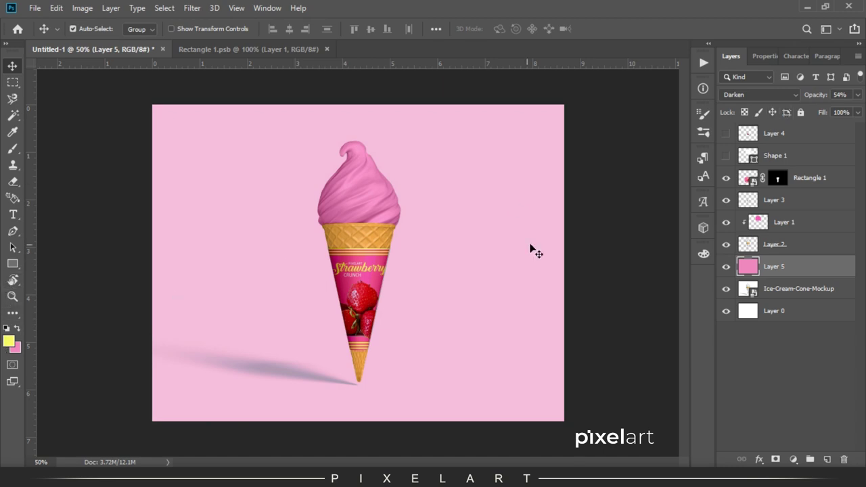
pyautogui.click(12, 264)
pyautogui.moveTo(115, 273)
pyautogui.mouseDown()
pyautogui.moveTo(744, 256)
pyautogui.moveTo(630, 257)
pyautogui.mouseUp()
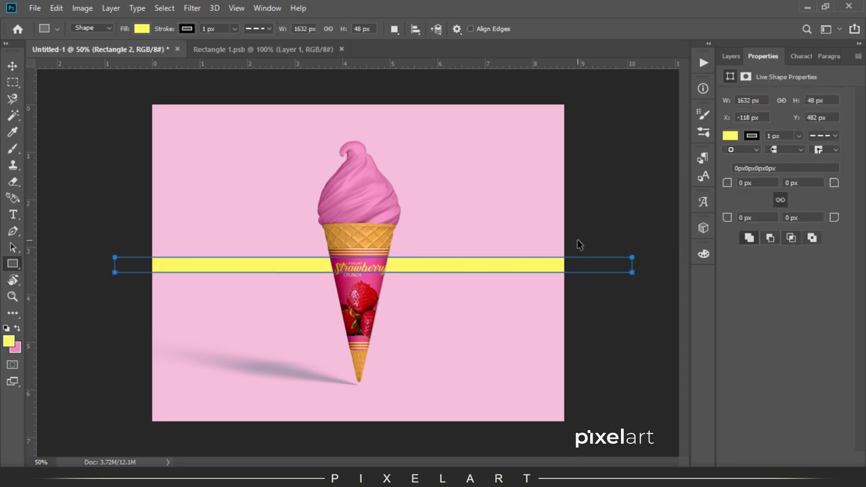
# - Rotate the yellow bar 90° and stretch it to 714 × 1632 px over the right half
pyautogui.hotkey('ctrl', 't')
pyautogui.moveTo(638, 187)
pyautogui.mouseDown()
pyautogui.moveTo(485, 411)
pyautogui.moveTo(424, 411)
pyautogui.mouseUp()
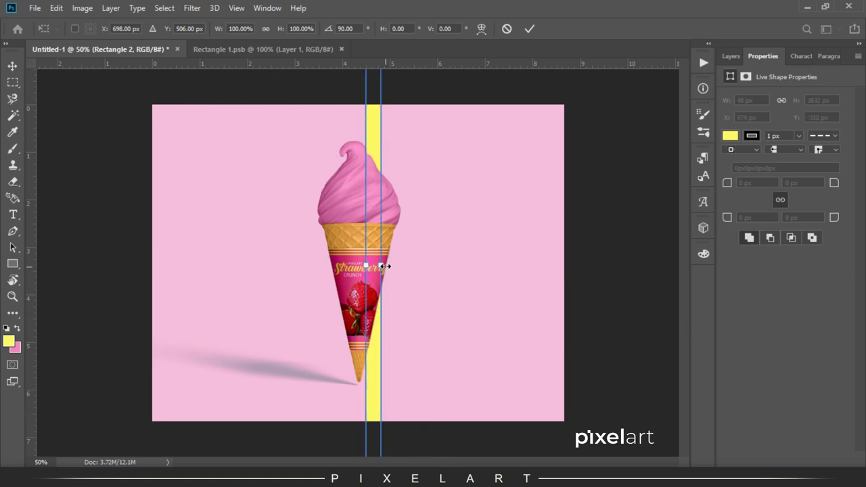
pyautogui.moveTo(366, 269)
pyautogui.mouseDown()
pyautogui.moveTo(359, 269)
pyautogui.moveTo(584, 262)
pyautogui.mouseUp()
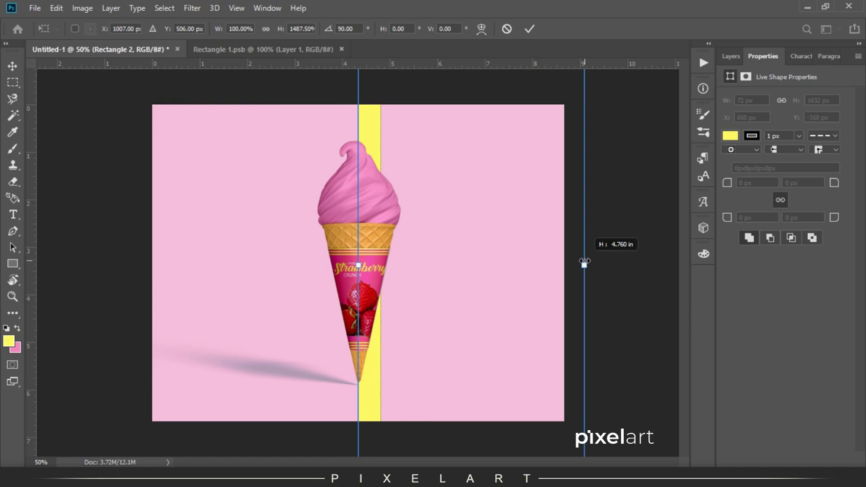
pyautogui.press('Return')
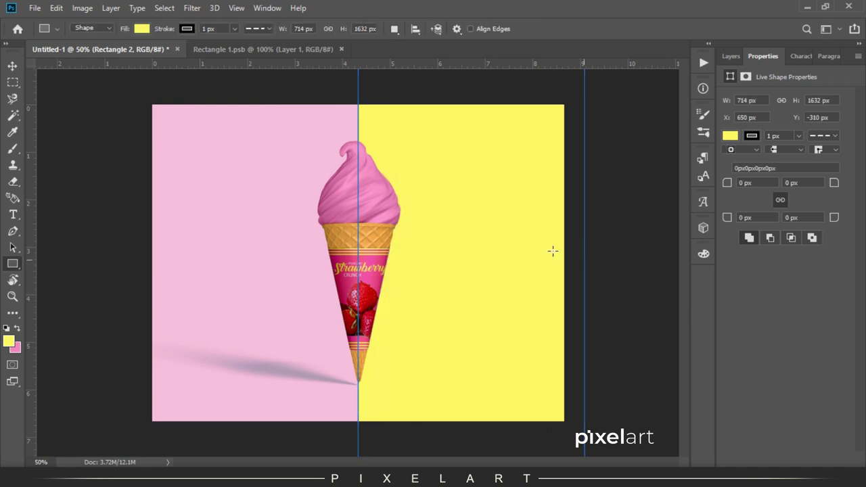
# - Fade the yellow Rectangle 2 to 39% opacity
pyautogui.press('v')
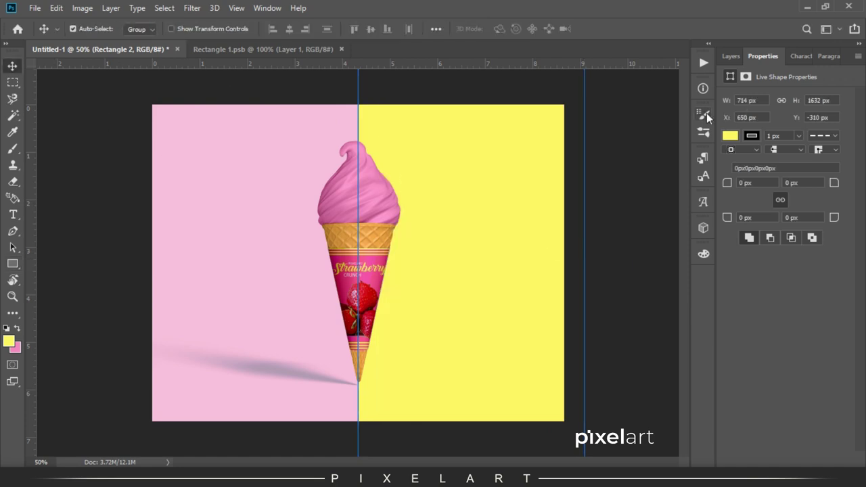
pyautogui.click(751, 136)
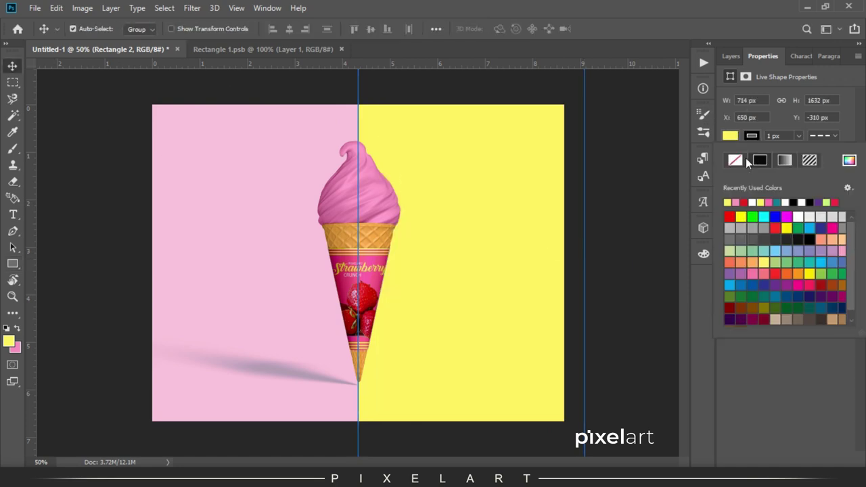
pyautogui.click(725, 56)
pyautogui.press('Down')
pyautogui.press('Down')
pyautogui.press('Down')
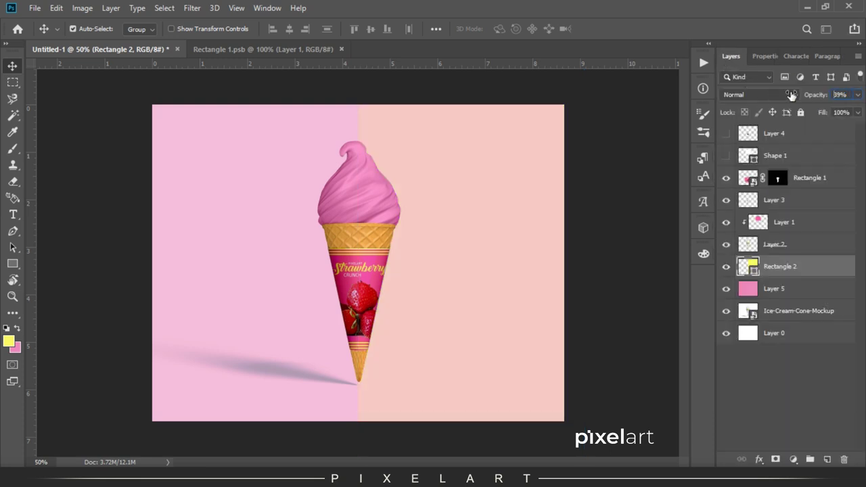
# - Raise Rectangle 2 to 67% opacity and set the pink Layer 5 back to Normal blending
pyautogui.moveTo(791, 94); pyautogui.dragTo(807, 93)
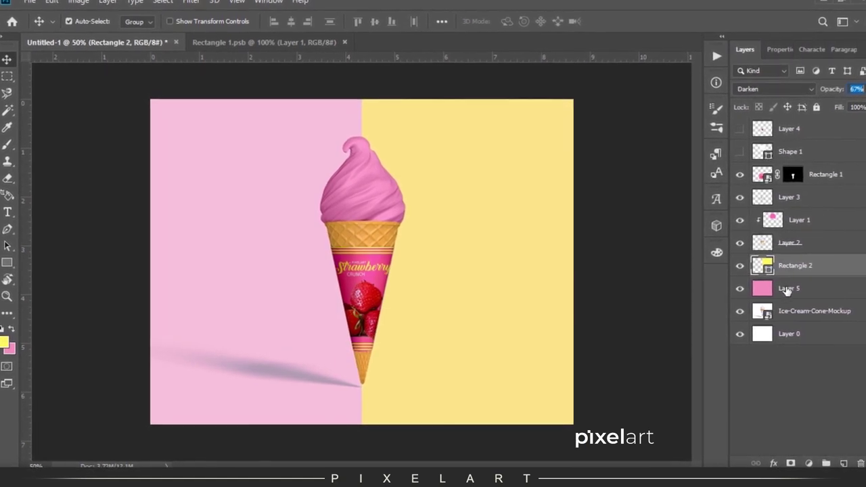
pyautogui.moveTo(781, 287); pyautogui.dragTo(759, 266)
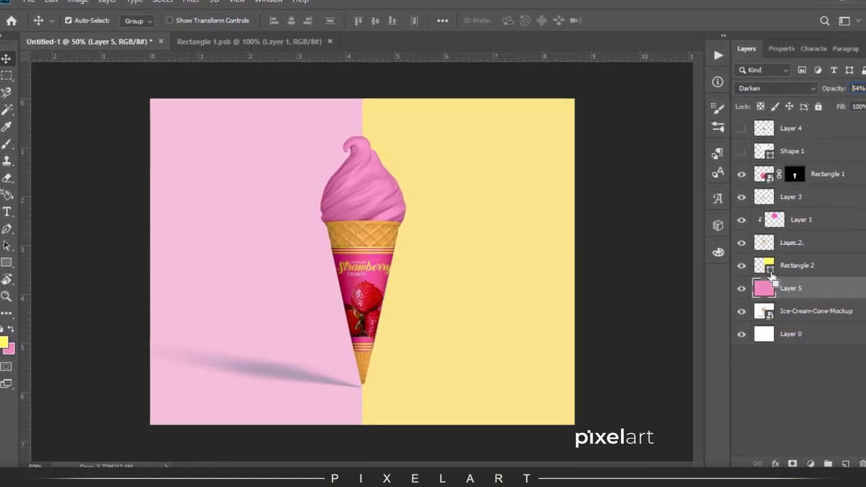
pyautogui.keyDown('ctrl'); pyautogui.click(766, 266); pyautogui.keyUp('ctrl')
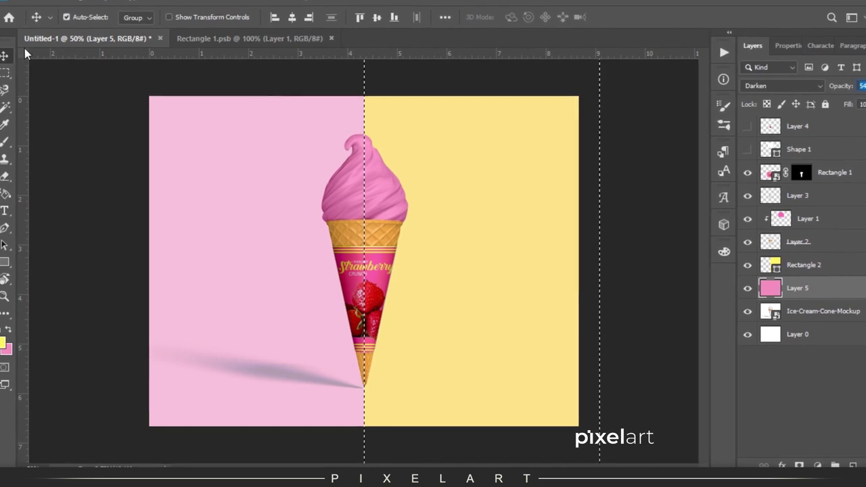
pyautogui.click(4, 71)
pyautogui.click(4, 54)
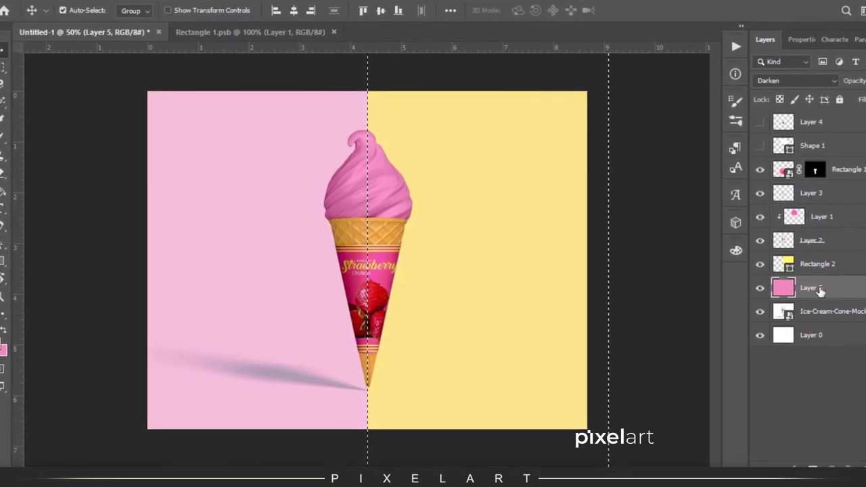
pyautogui.hotkey('shift', 'alt', 'n')
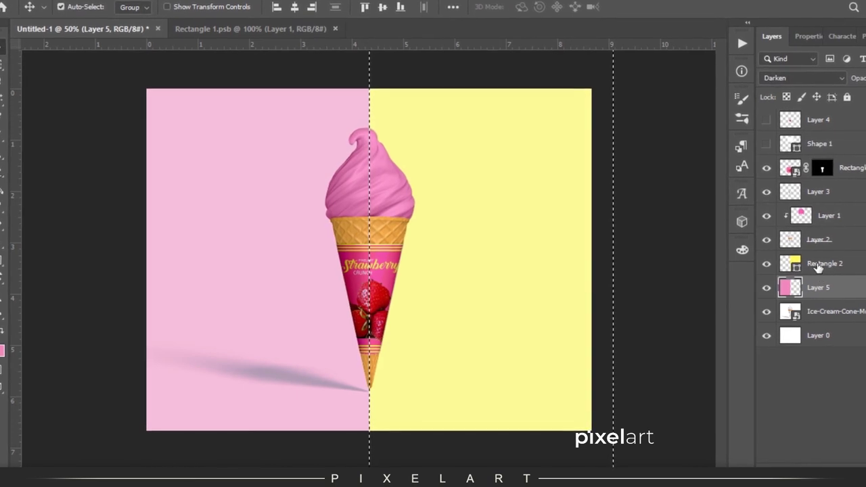
pyautogui.click(820, 267)
pyautogui.hotkey('ctrl', ';')
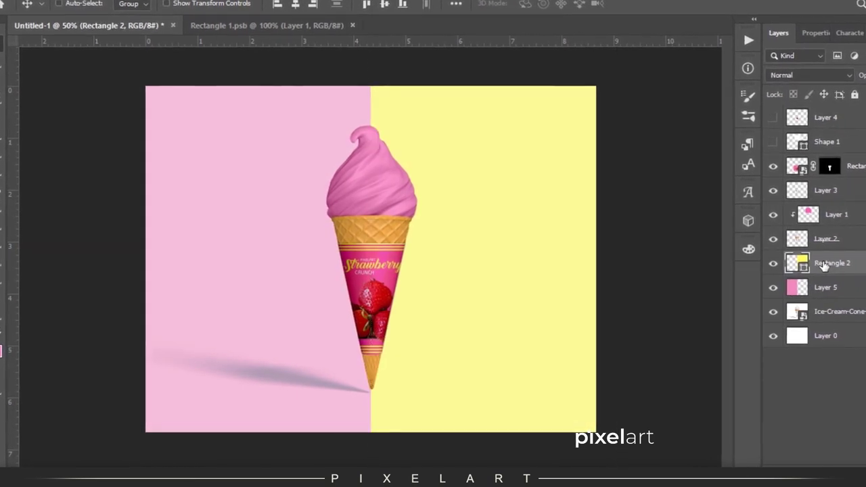